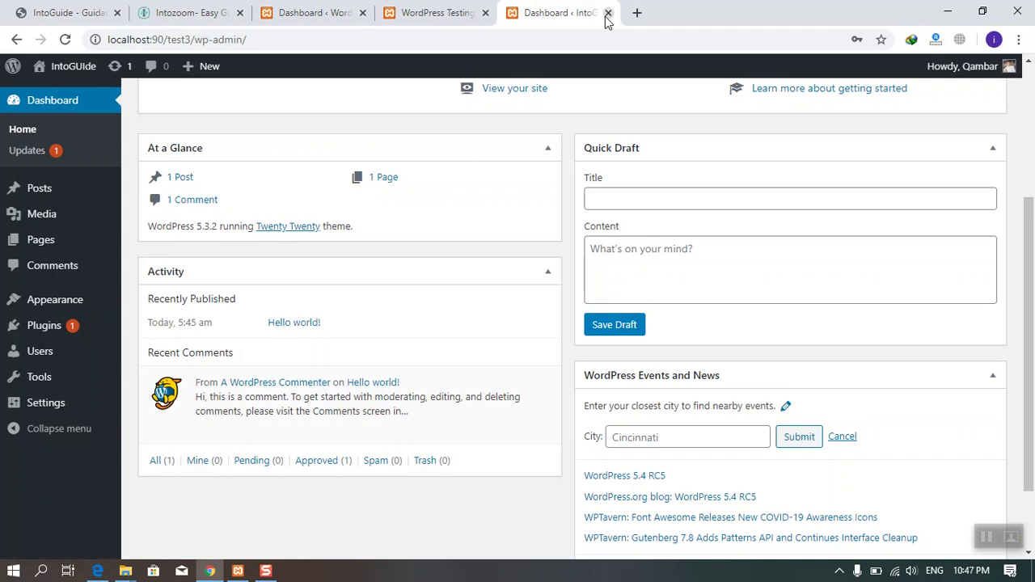
Step: Look over the WordPress Testing site's admin dashboard, from the Welcome panel down to the Events and News box
scroll(224, 257, "down", 5)
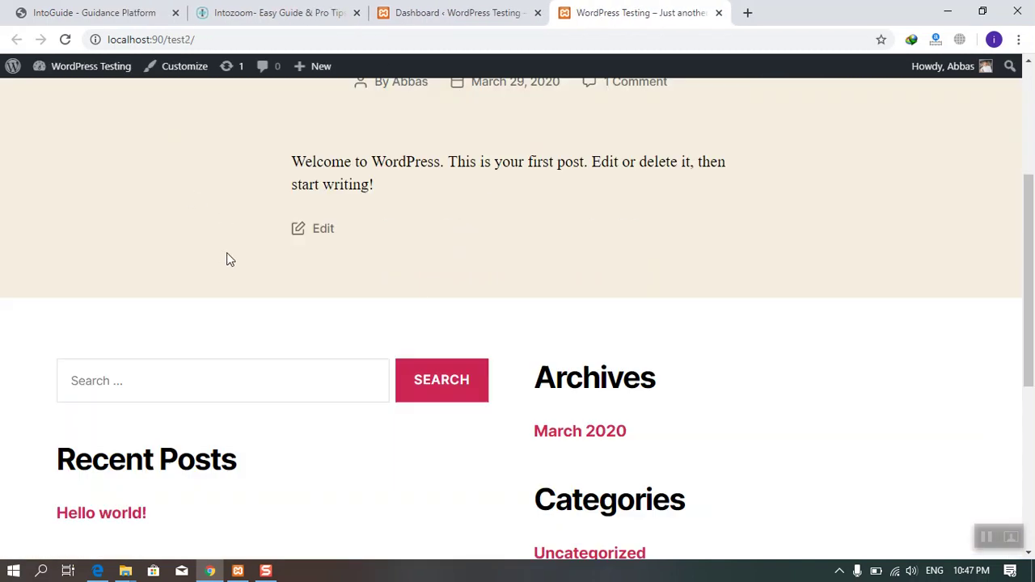
left_click(438, 13)
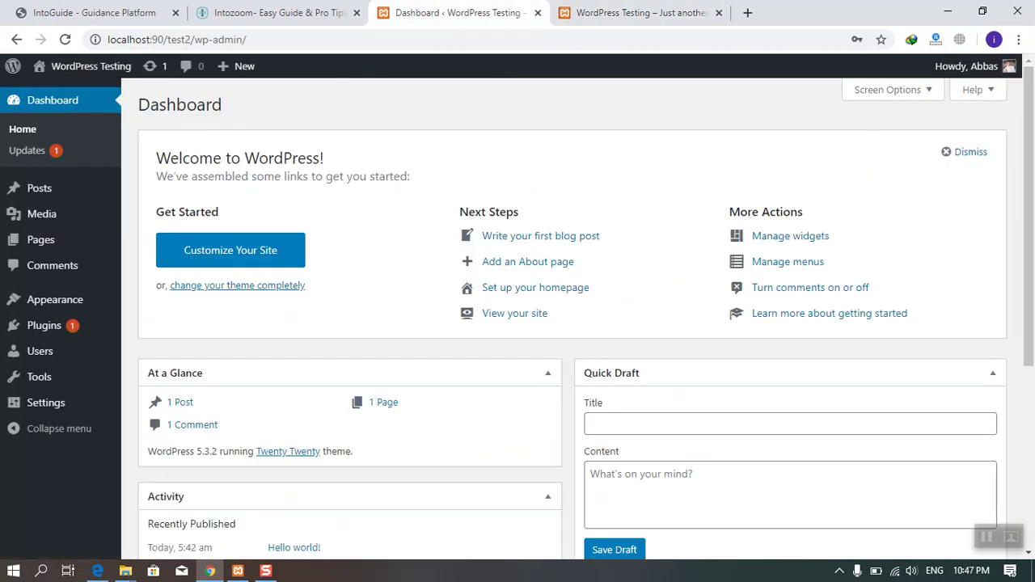
scroll(365, 527, "down", 4)
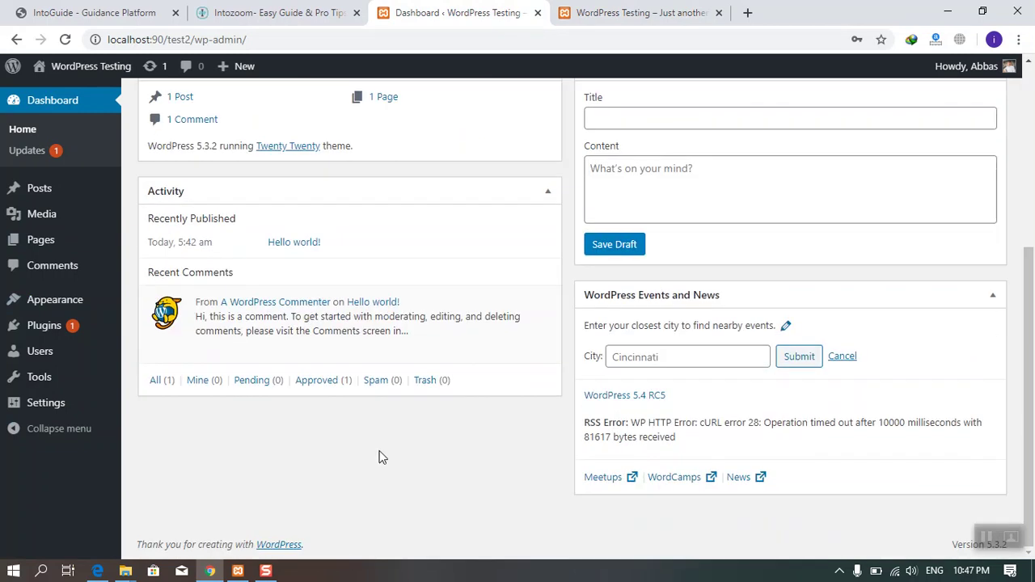
scroll(381, 455, "up", 4)
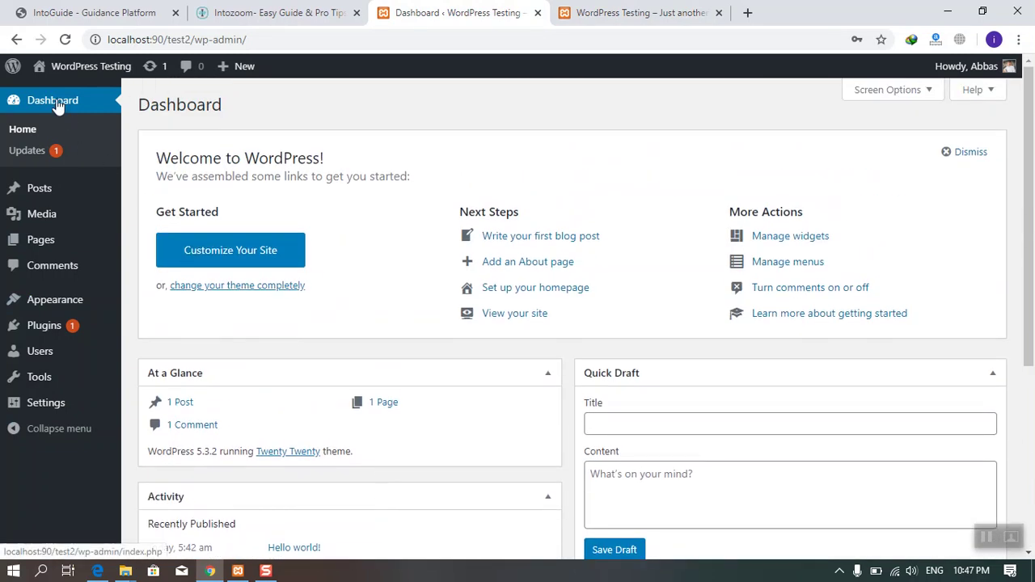
scroll(453, 348, "down", 4)
scroll(519, 413, "up", 4)
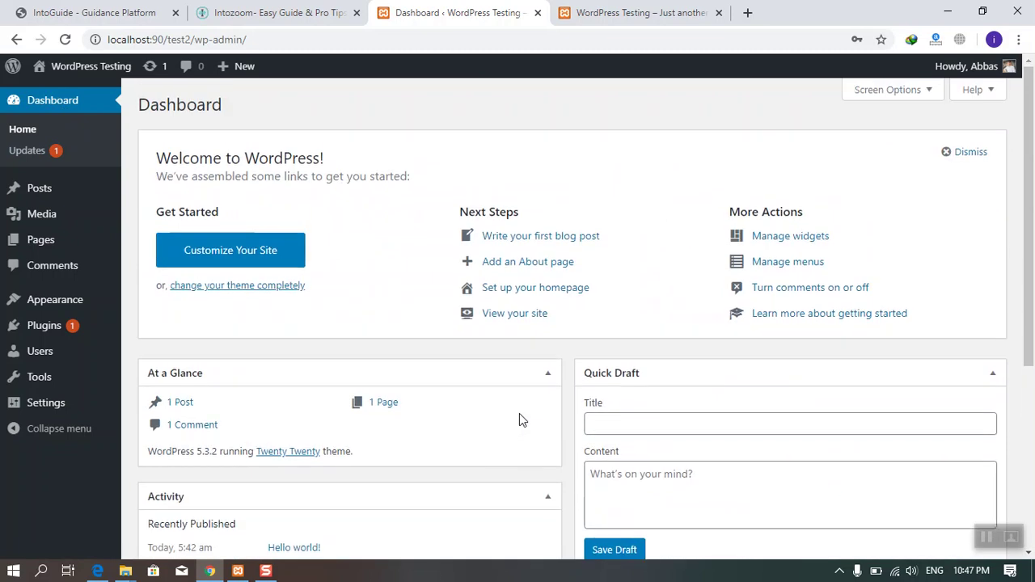
Step: Dismiss the dashboard's Welcome panel, then show Welcome again and hide WordPress Events and News in the screen options
left_click(970, 153)
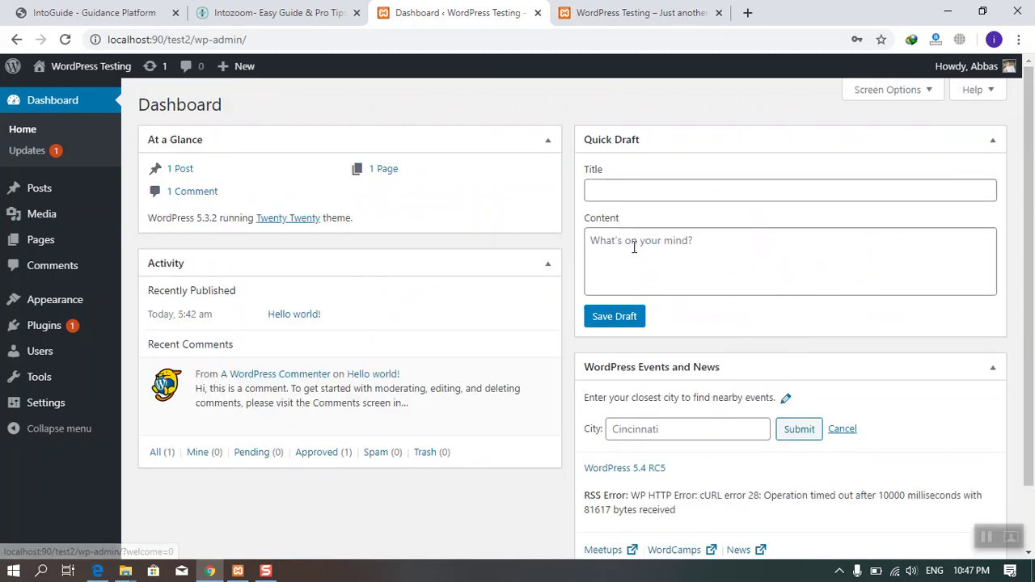
left_click(926, 94)
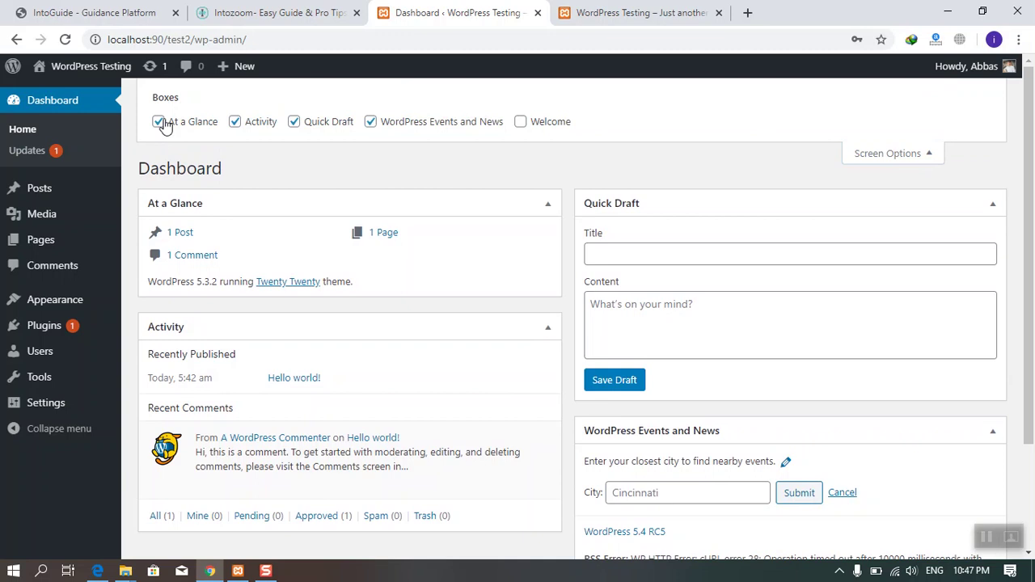
left_click(514, 125)
left_click(520, 124)
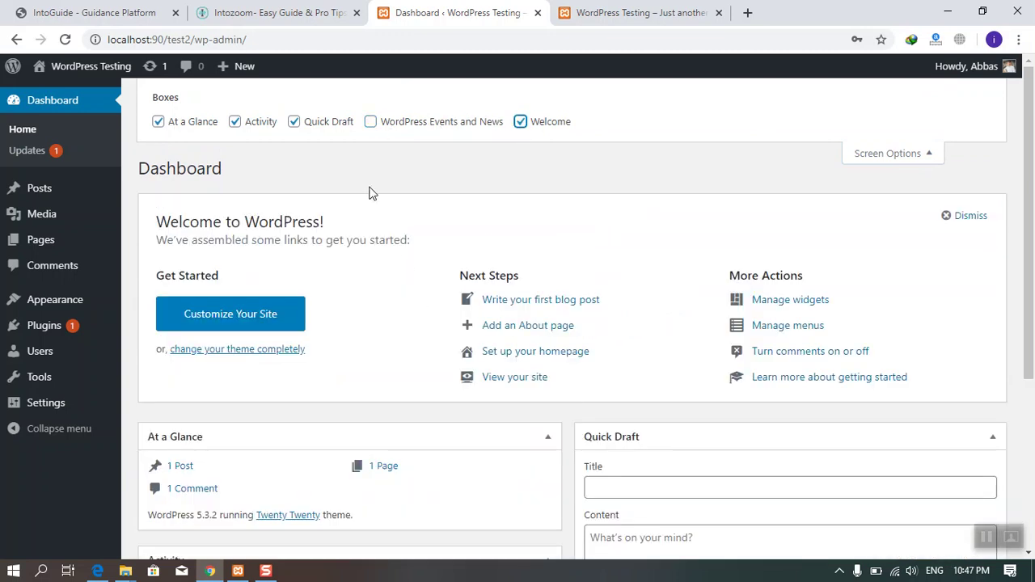
Step: Hide the Quick Draft box from the dashboard and check the page layout
left_click(306, 124)
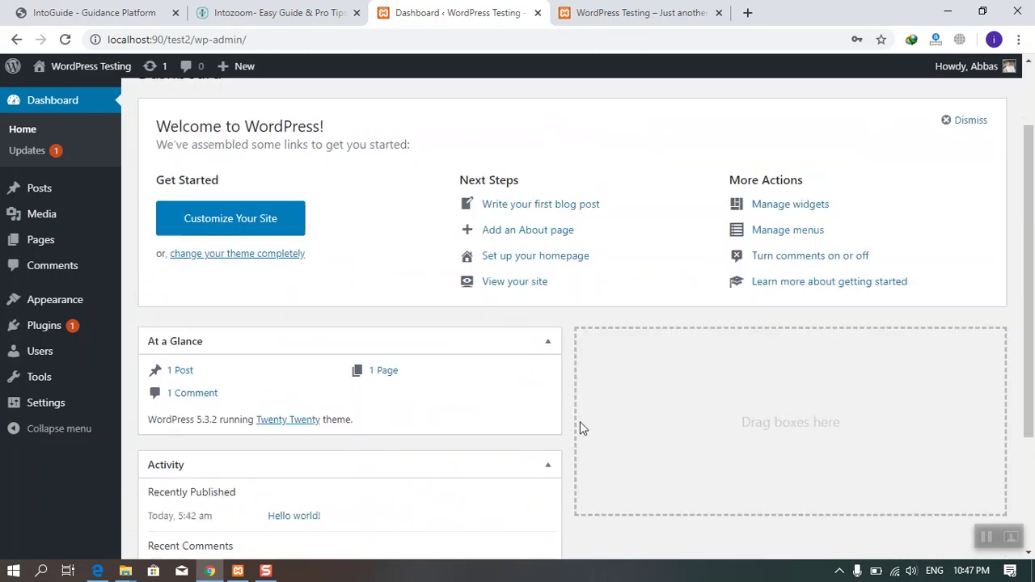
scroll(580, 421, "down", 4)
scroll(429, 439, "up", 4)
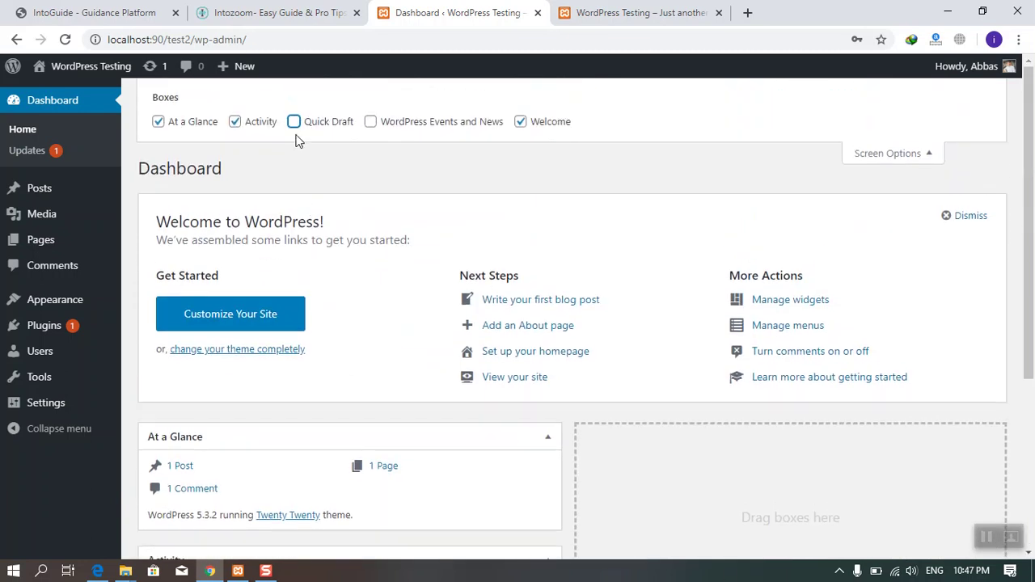
Step: Hide the Activity and At a Glance boxes from the dashboard as well
left_click(261, 125)
left_click(184, 126)
scroll(368, 421, "down", 2)
scroll(368, 422, "up", 2)
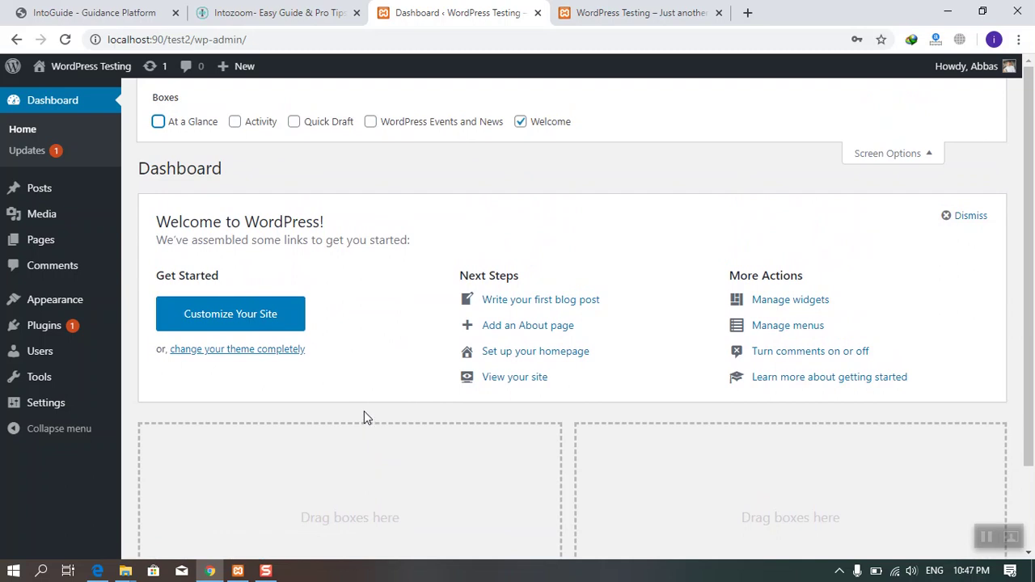
Step: Show the At a Glance, Activity and WordPress Events and News boxes again and close the screen options
left_click(194, 123)
left_click(241, 123)
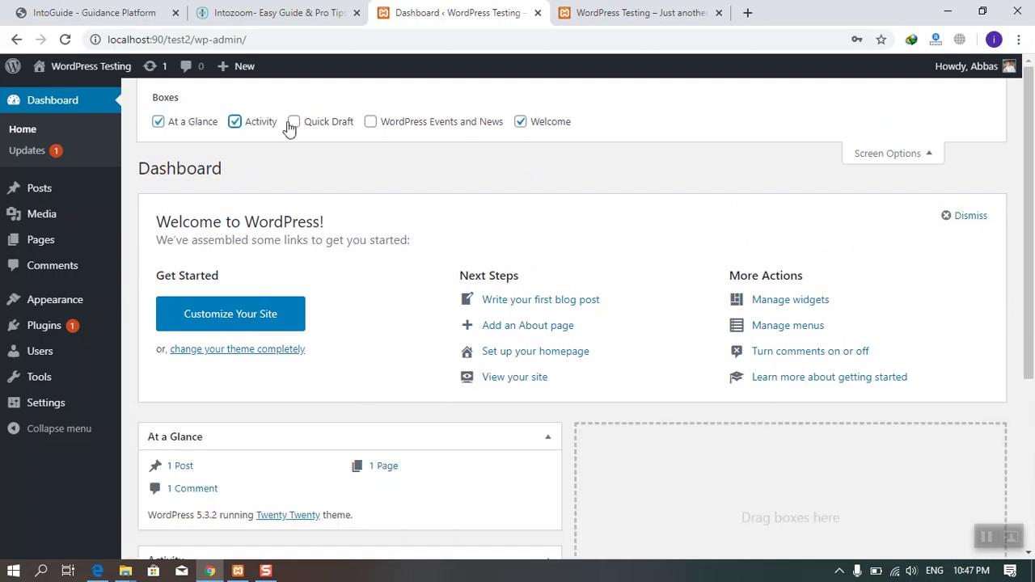
left_click(381, 126)
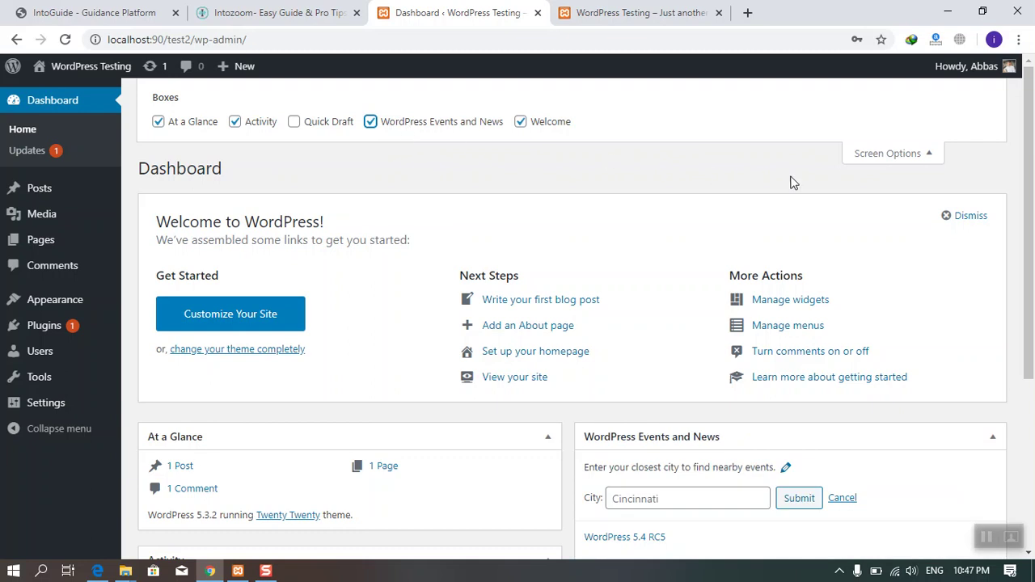
left_click(884, 156)
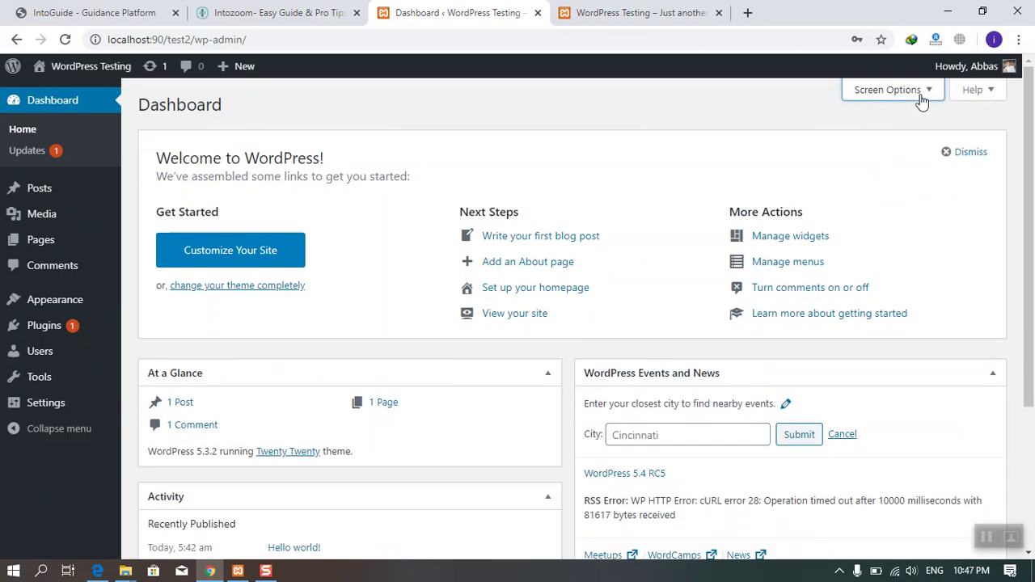
Step: Dismiss the Welcome panel, restore it through the screen options, and dismiss it again
left_click(962, 154)
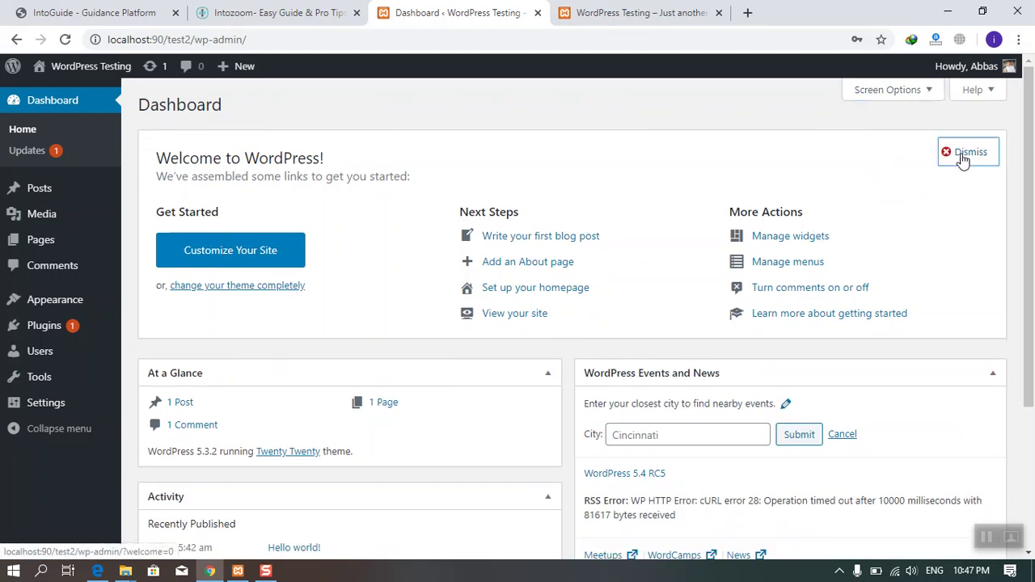
left_click(930, 90)
left_click(545, 131)
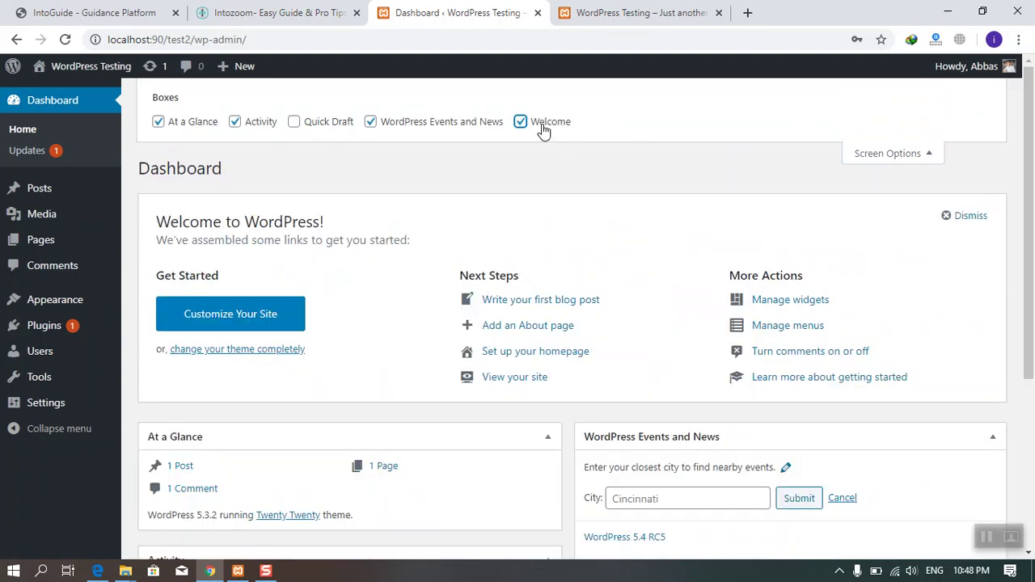
left_click(958, 215)
scroll(726, 366, "down", 1)
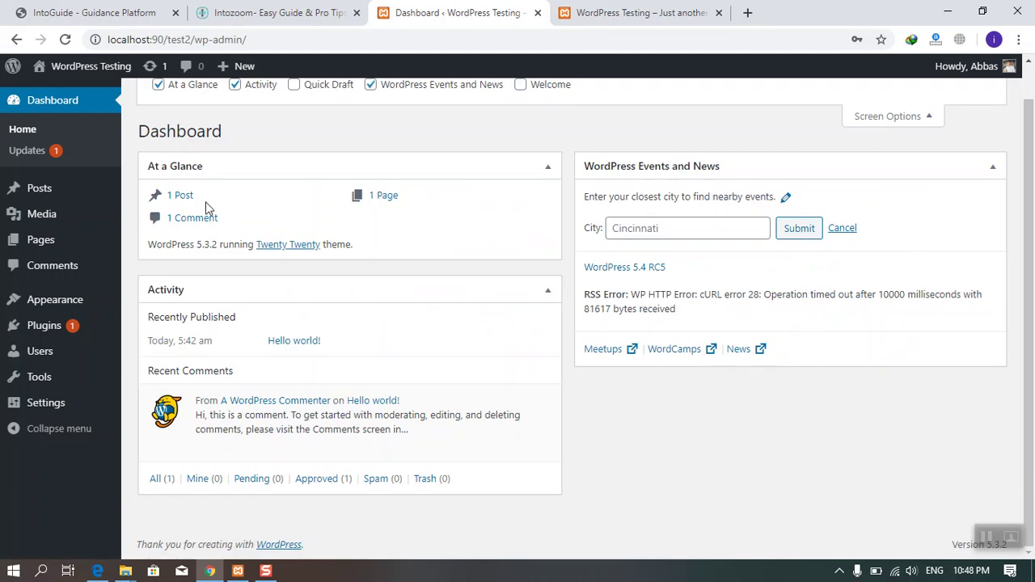
Step: Open the WordPress Updates page in a new tab, close the old site tab, and update the Akismet Anti-Spam plugin
middle_click(38, 153)
left_click(828, 12)
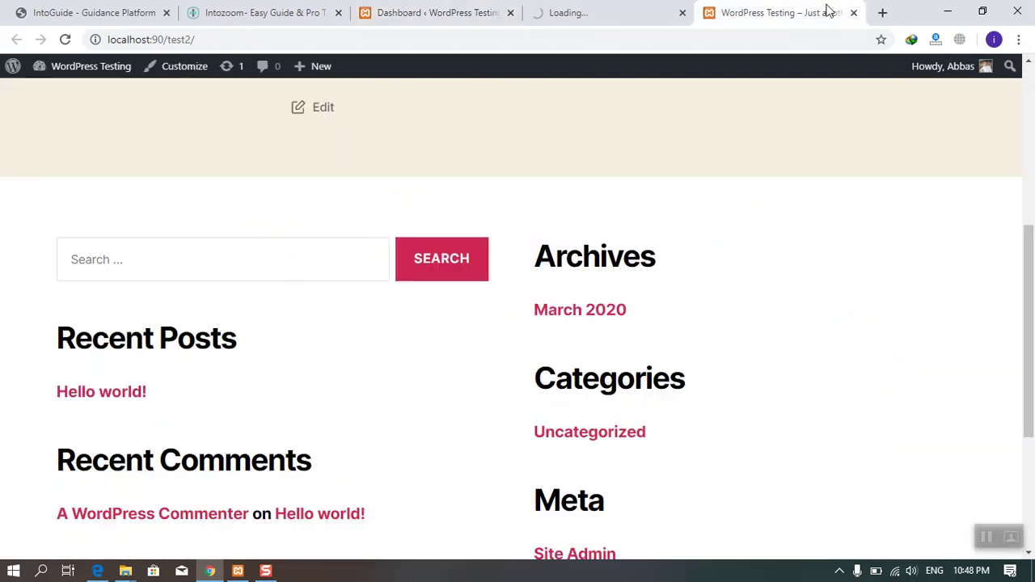
left_click(854, 13)
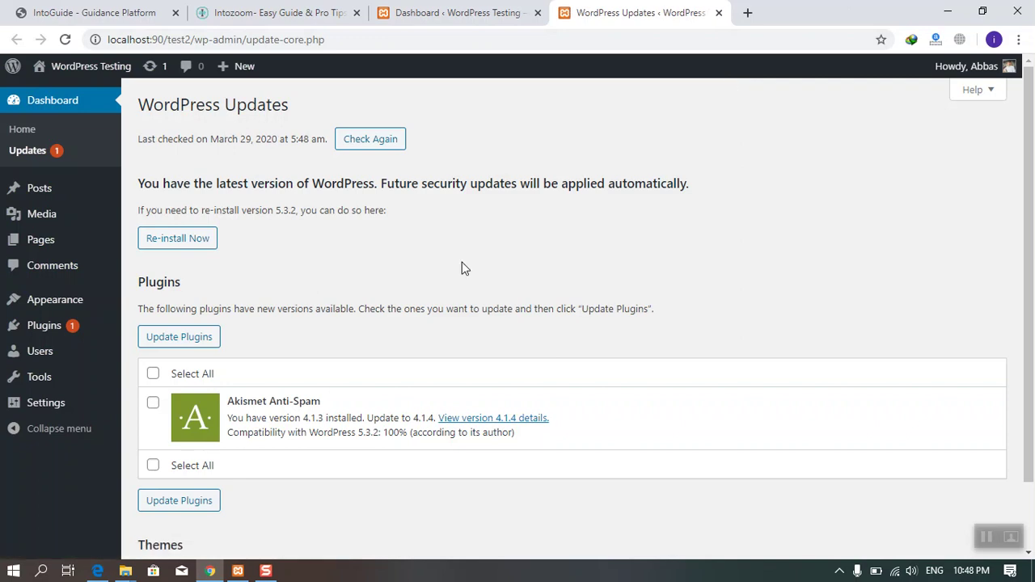
left_click(152, 374)
left_click(185, 339)
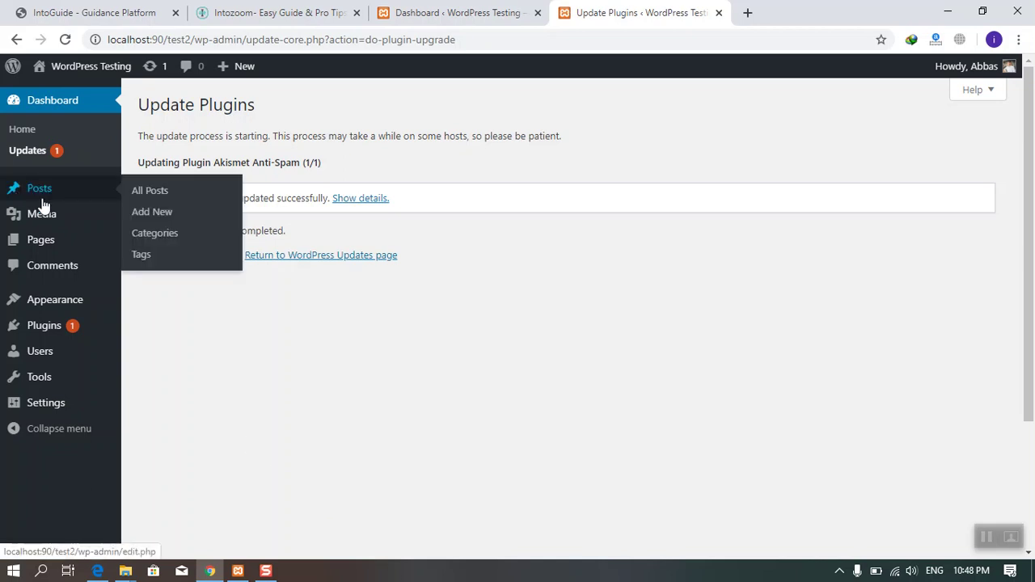
Step: Open the WordPress Testing site's front page in a new tab and close the Update Plugins tab
mouse_move(108, 72)
left_click(73, 97)
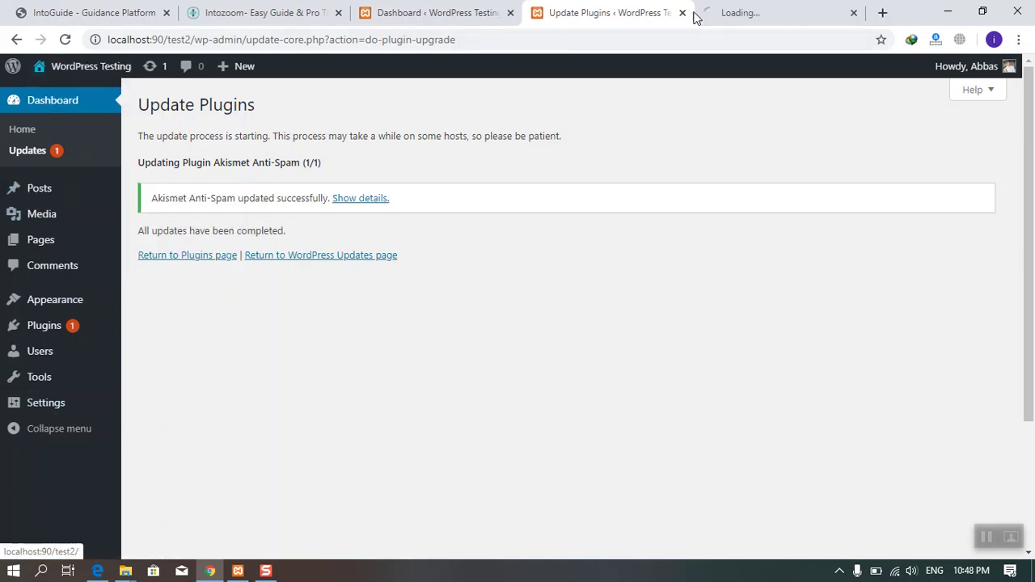
left_click(682, 13)
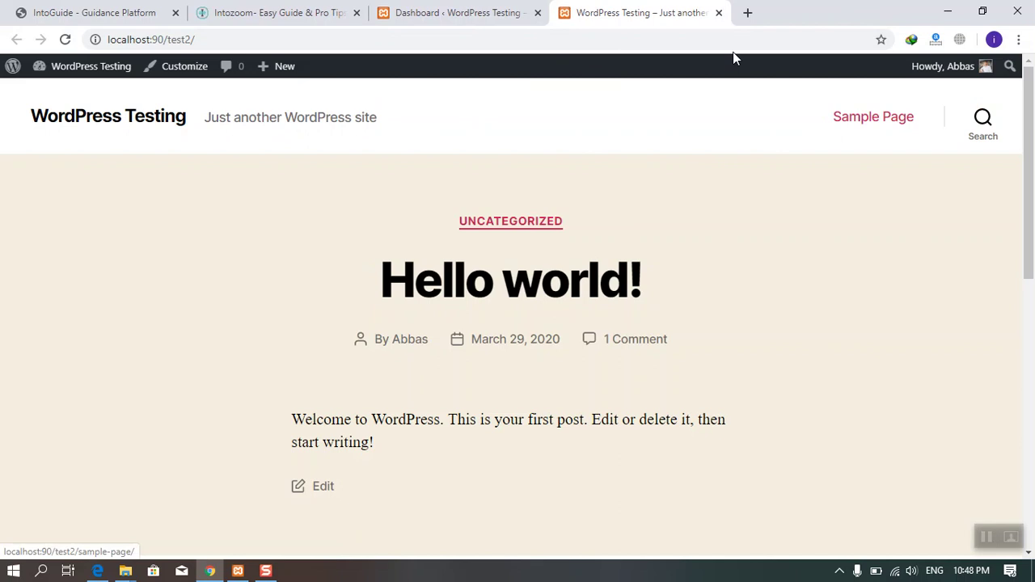
Step: View the Intozoom homepage as an example site, compare it with the WordPress Testing front page, and return to the dashboard
left_click(325, 11)
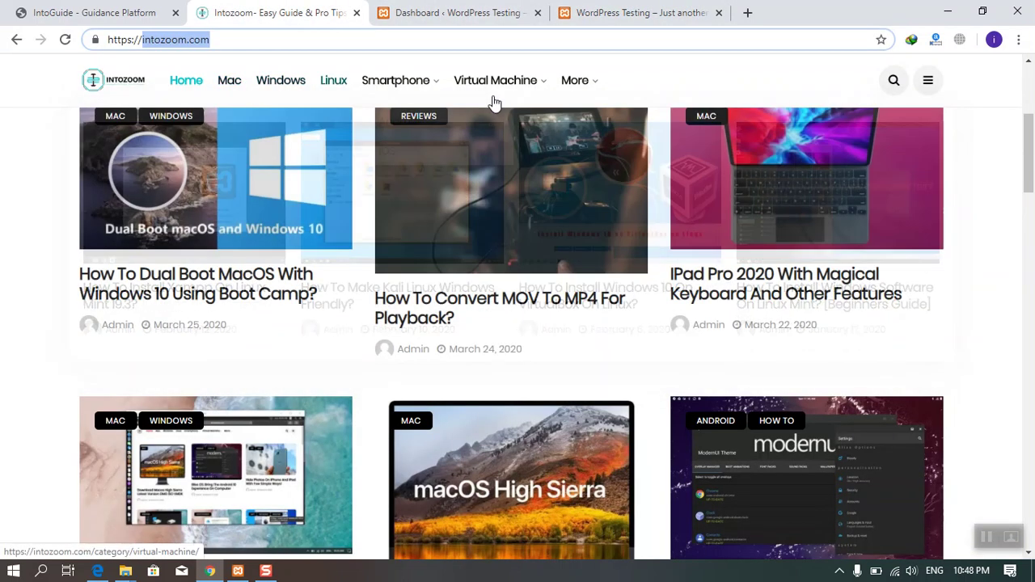
left_click(607, 14)
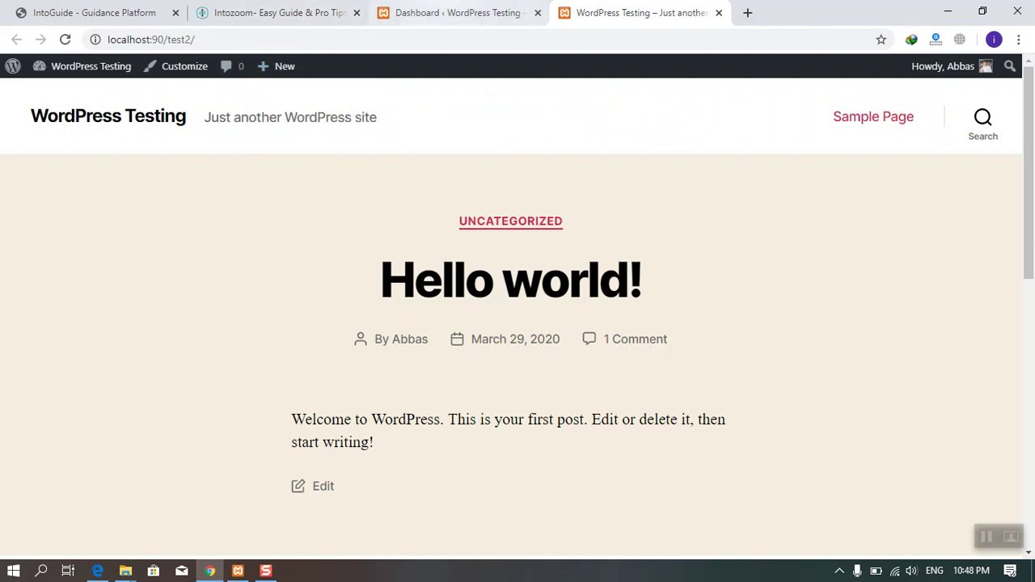
left_click(453, 13)
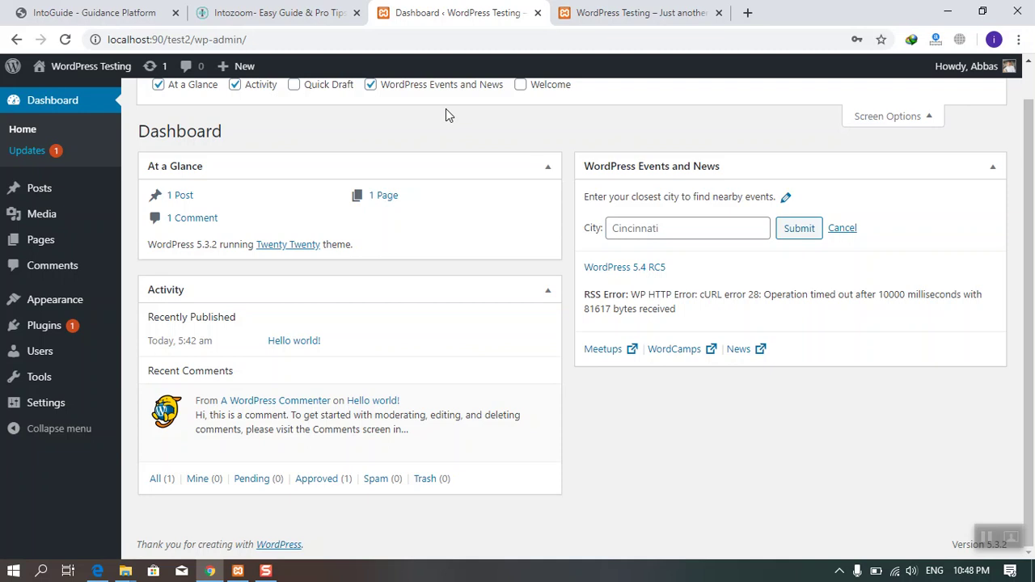
scroll(261, 288, "up", 1)
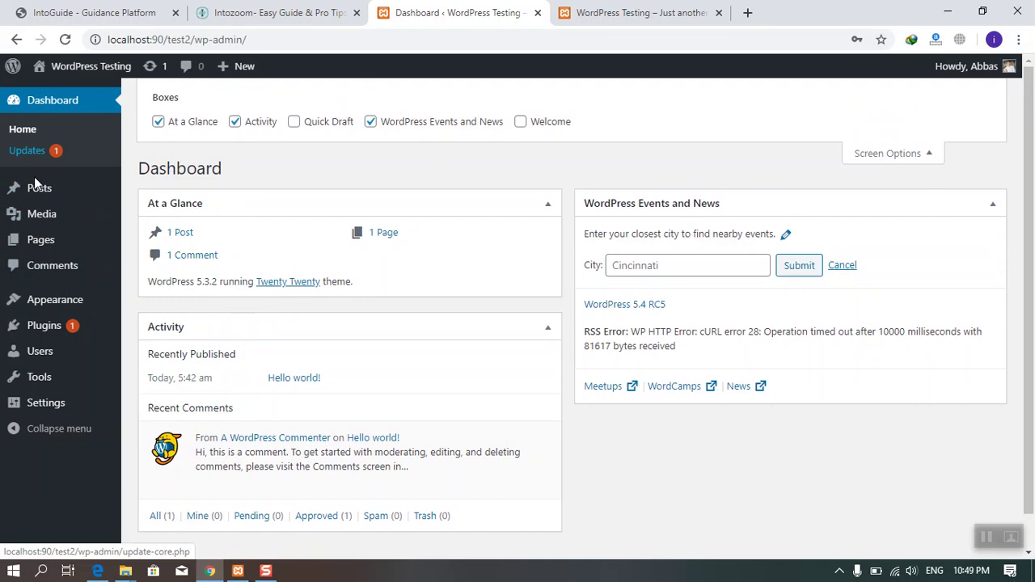
Step: Open the post Categories page in a new tab and add a category named "How to"
mouse_move(35, 220)
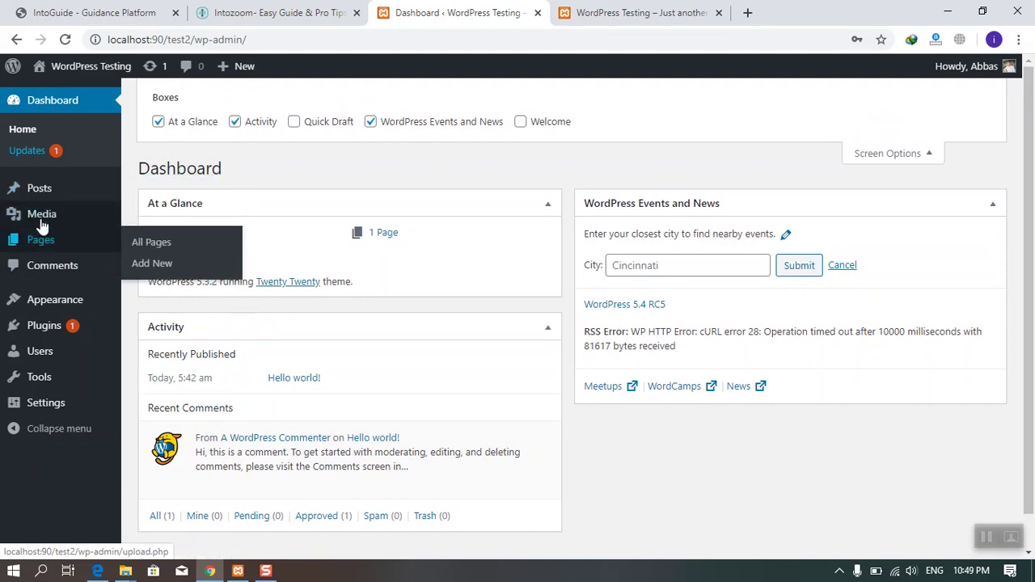
mouse_move(38, 190)
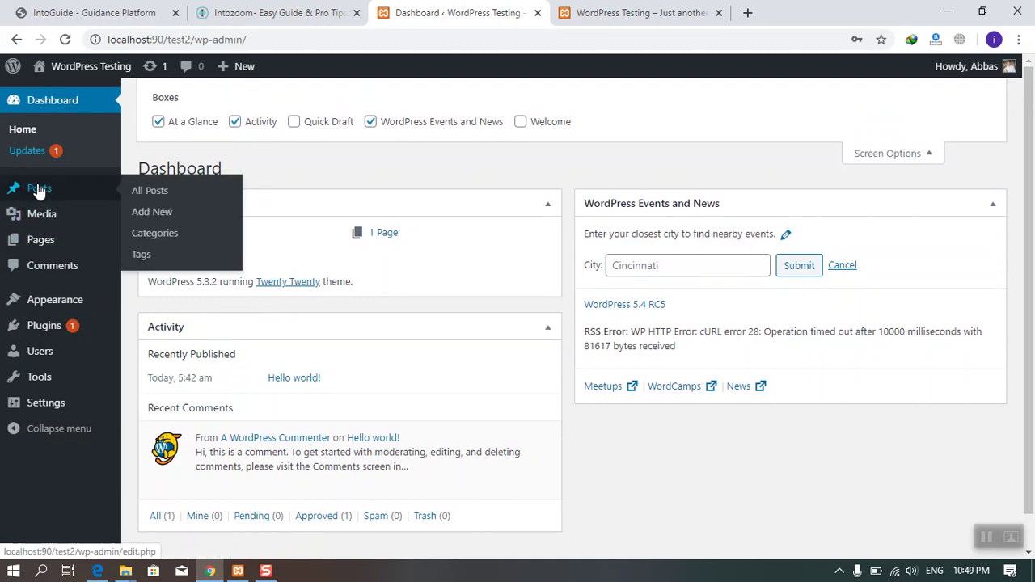
middle_click(173, 243)
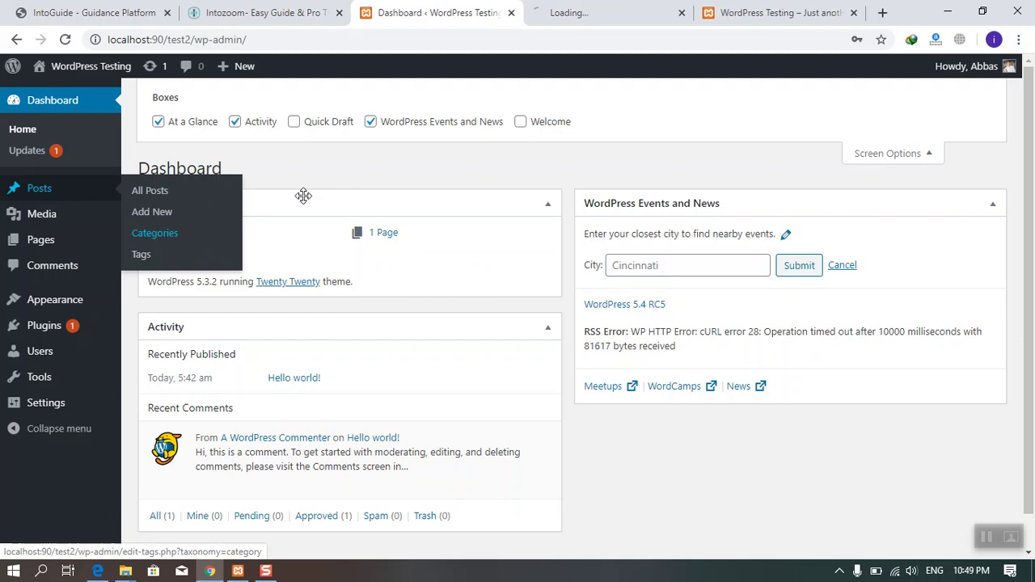
left_click(591, 14)
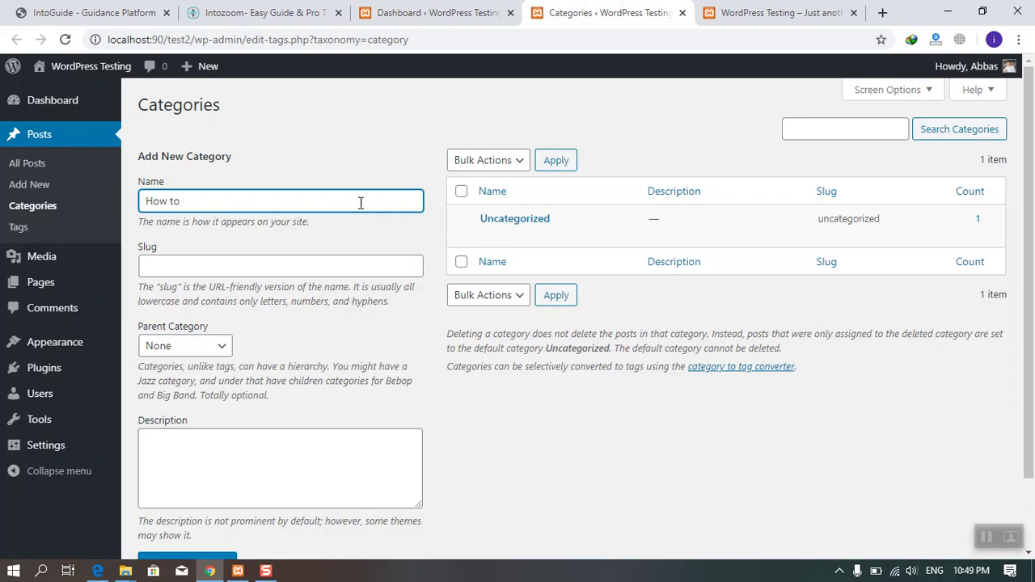
scroll(327, 288, "down", 2)
left_click(208, 480)
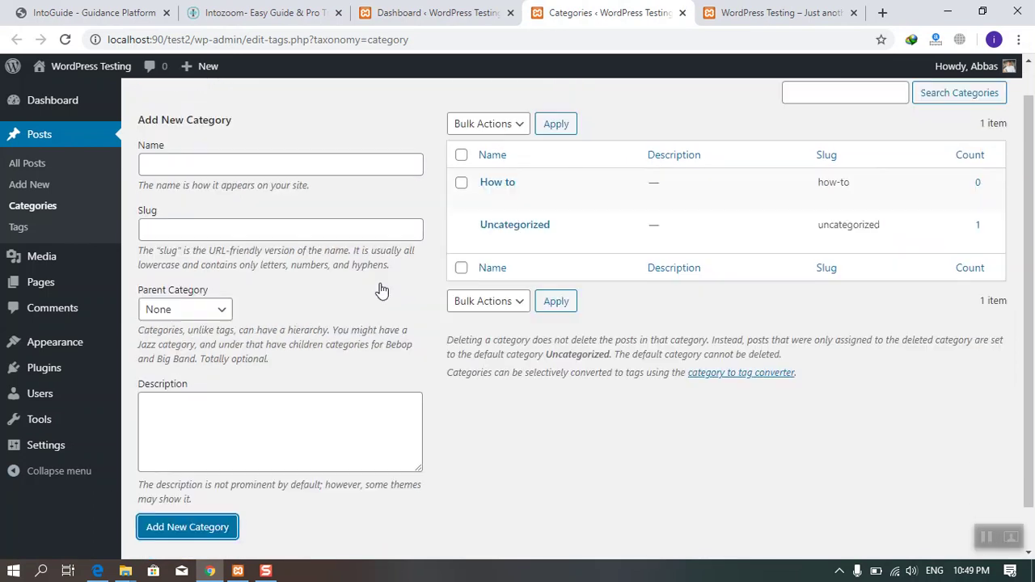
Step: Add a post category named "Windows"
left_click(318, 201)
type("Windwos")
key("BackSpace")
key("BackSpace")
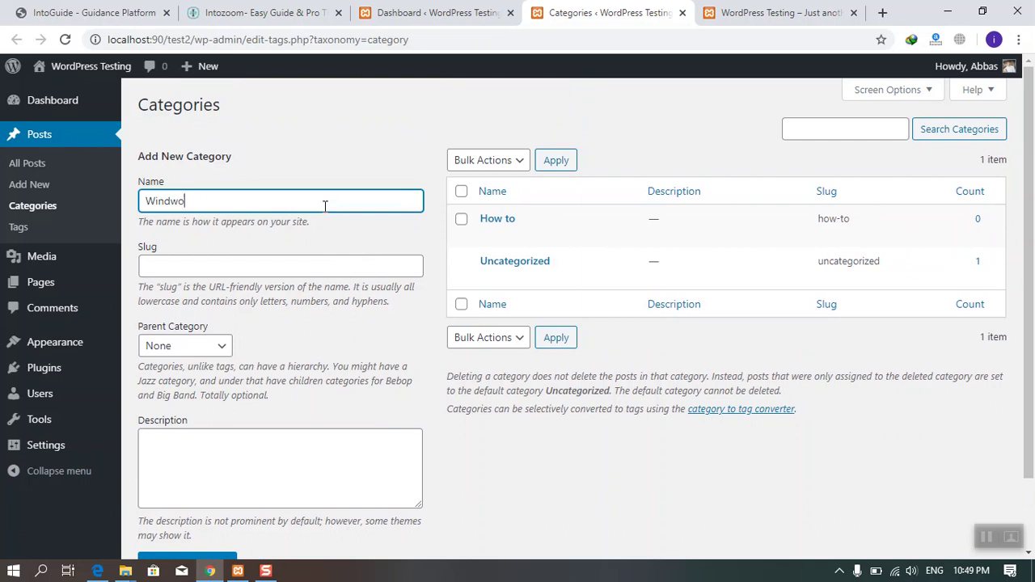
key("BackSpace")
key("BackSpace")
scroll(355, 341, "down", 2)
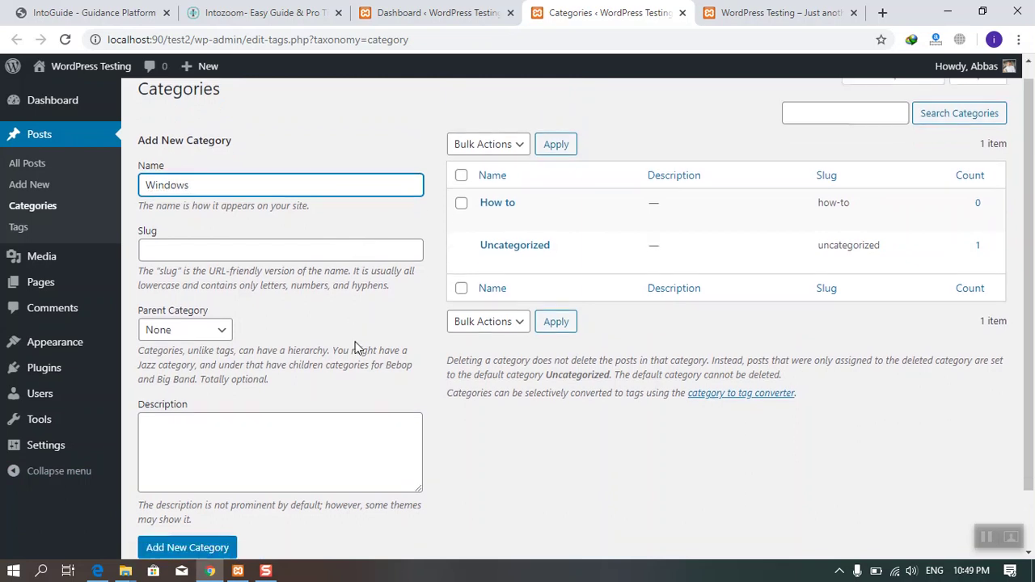
left_click(219, 480)
Step: Add a post category named "mac"
left_click(299, 116)
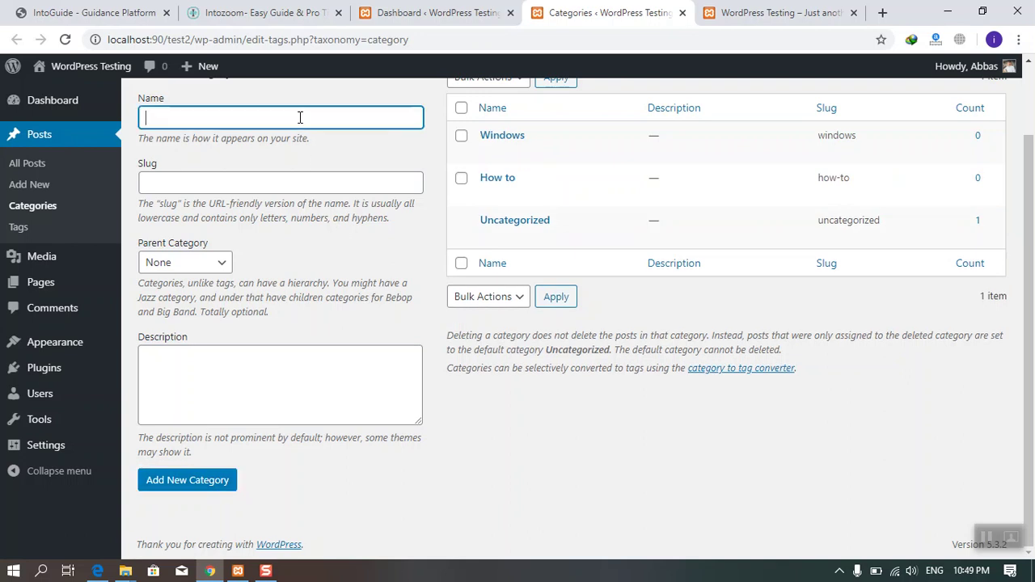
left_click(157, 489)
Step: Add two more post categories named "Windows 10" and "Windows Server"
left_click(266, 120)
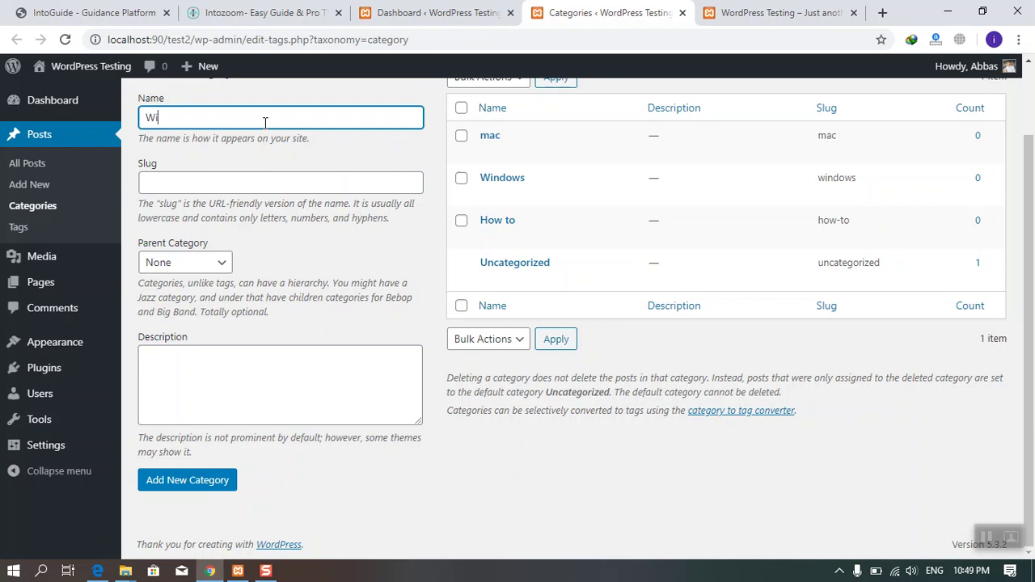
type("Windows 10")
left_click(187, 479)
left_click(299, 123)
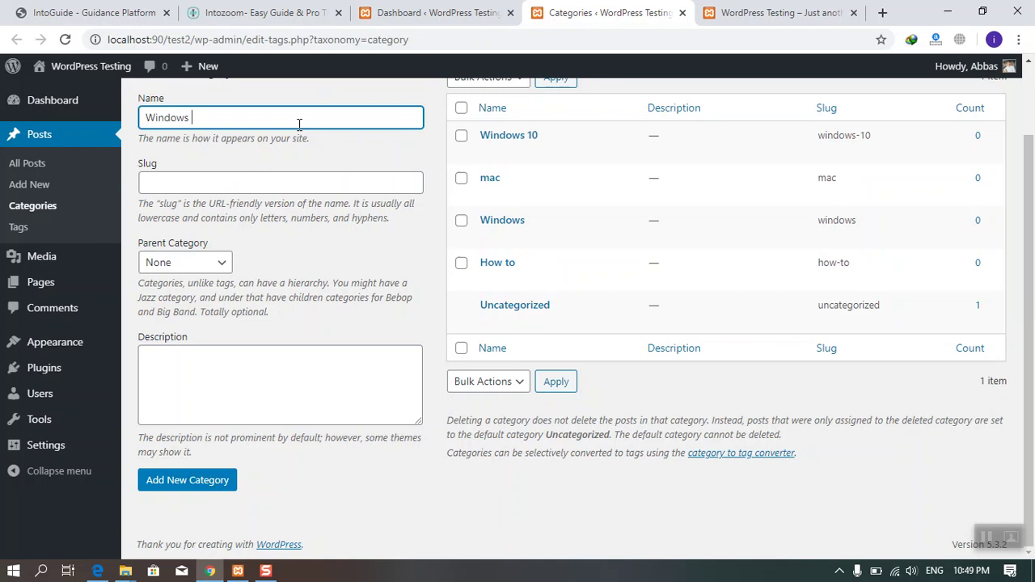
left_click(203, 483)
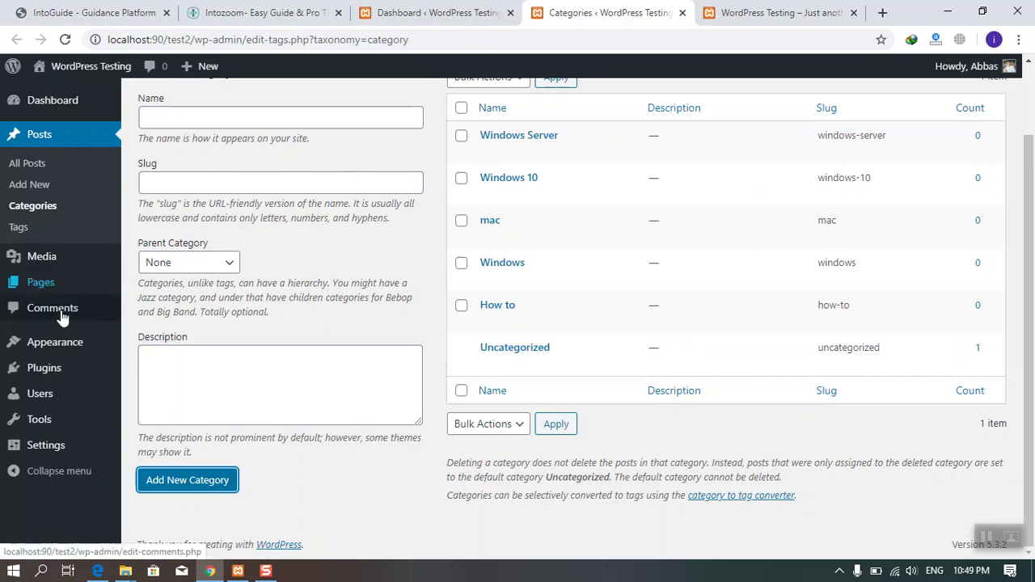
Step: Open the menu management page and create a menu named "Header Menu"
mouse_move(69, 342)
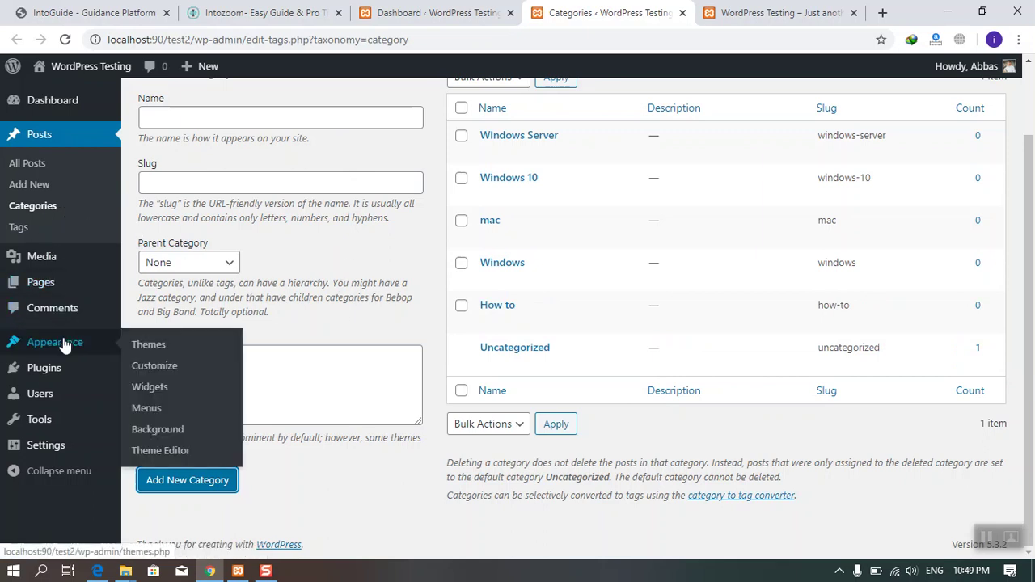
left_click(157, 412)
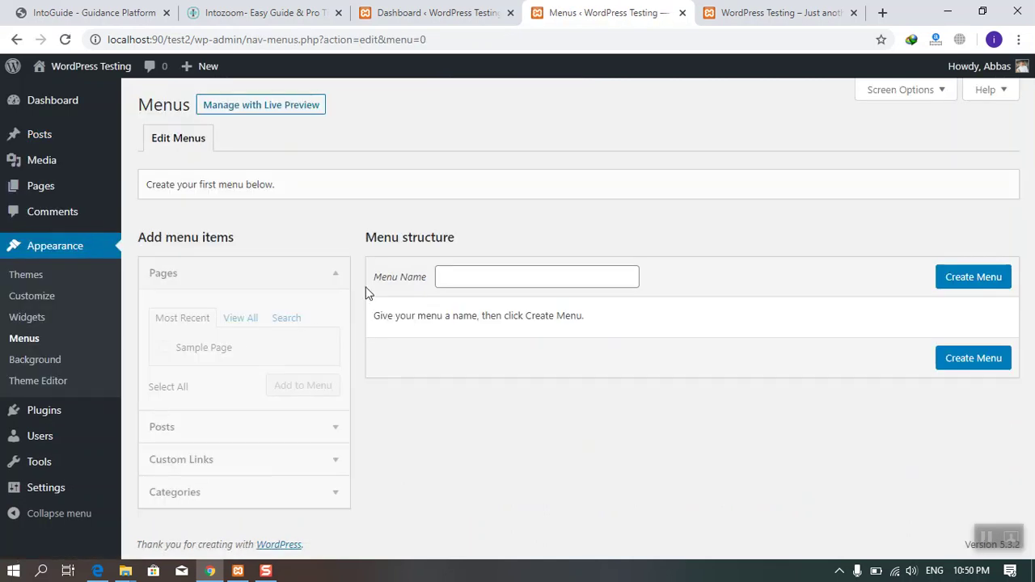
left_click(467, 275)
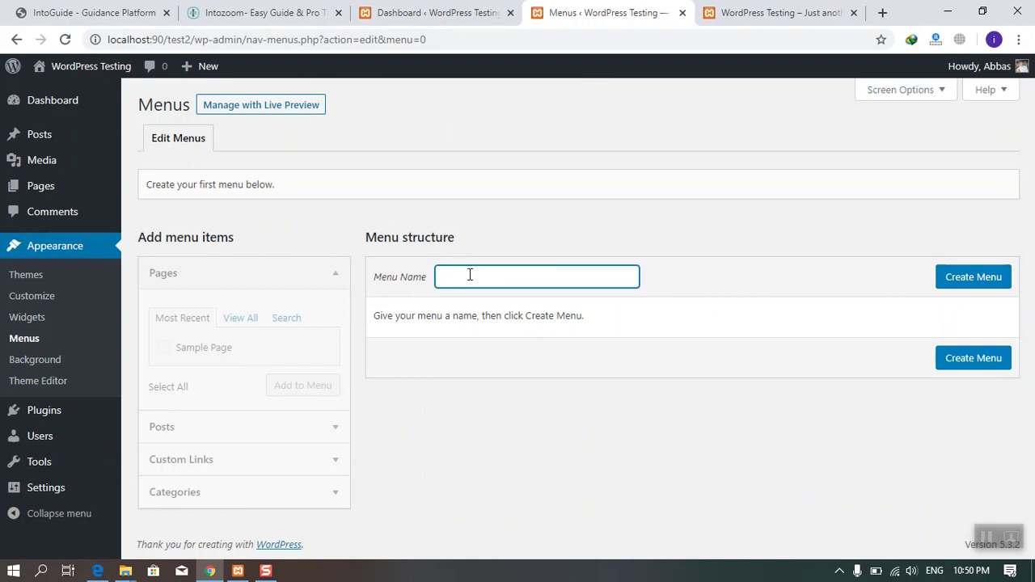
type("Header Menu")
left_click(947, 279)
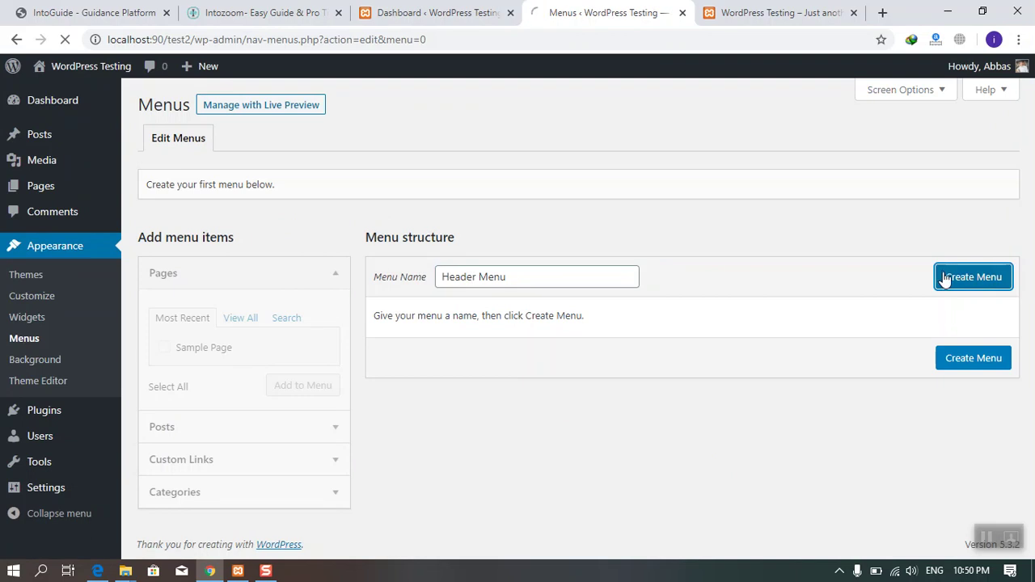
Step: Add the How to, mac, Windows, Windows 10 and Windows Server categories to Header Menu, leaving out Uncategorized
scroll(582, 414, "down", 1)
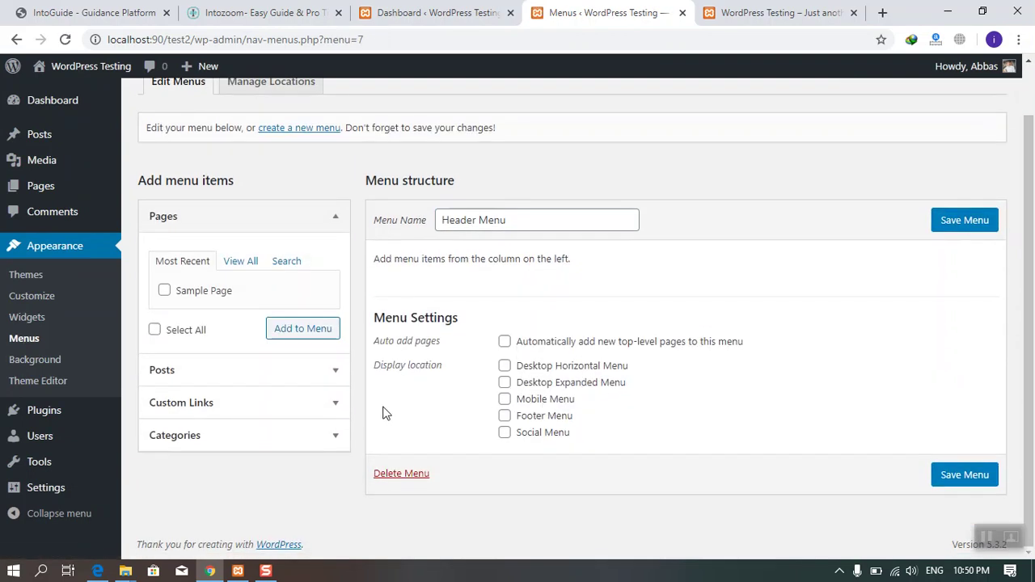
left_click(332, 429)
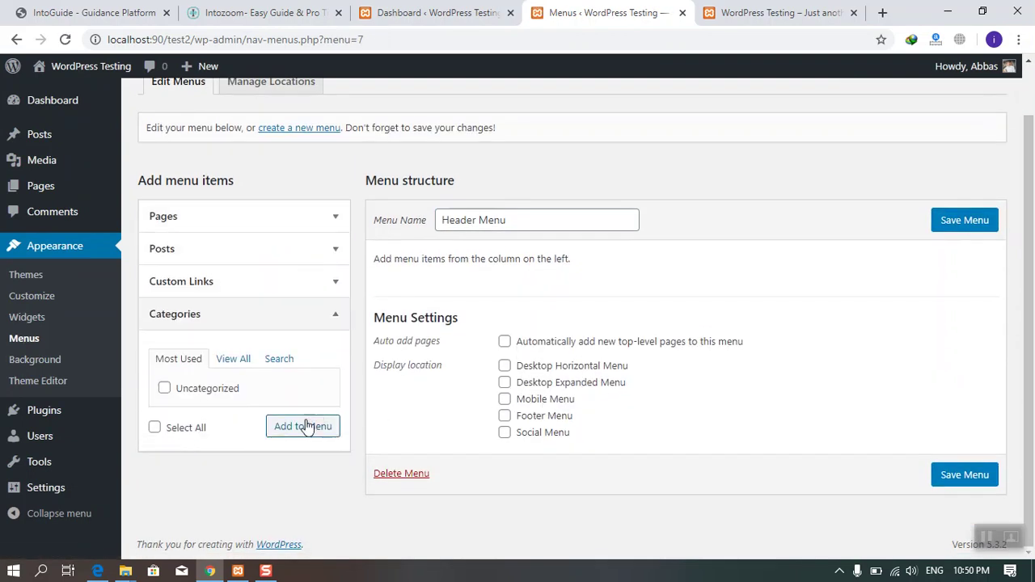
left_click(242, 364)
left_click(155, 519)
left_click(164, 425)
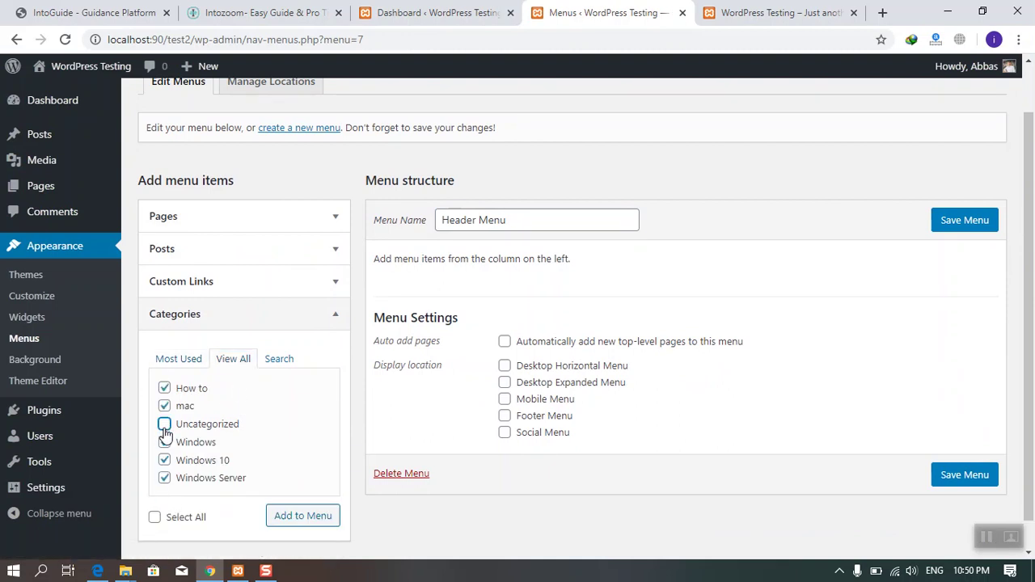
left_click(295, 518)
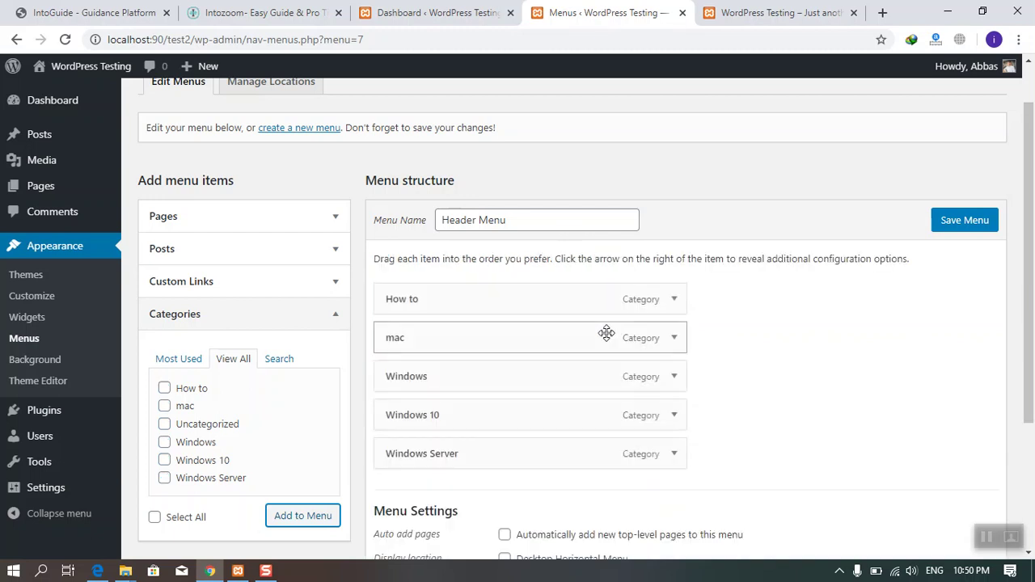
Step: Enable automatic adding of top-level pages, assign the menu to Desktop Horizontal Menu and Desktop Expanded Menu, and save it
scroll(608, 339, "down", 3)
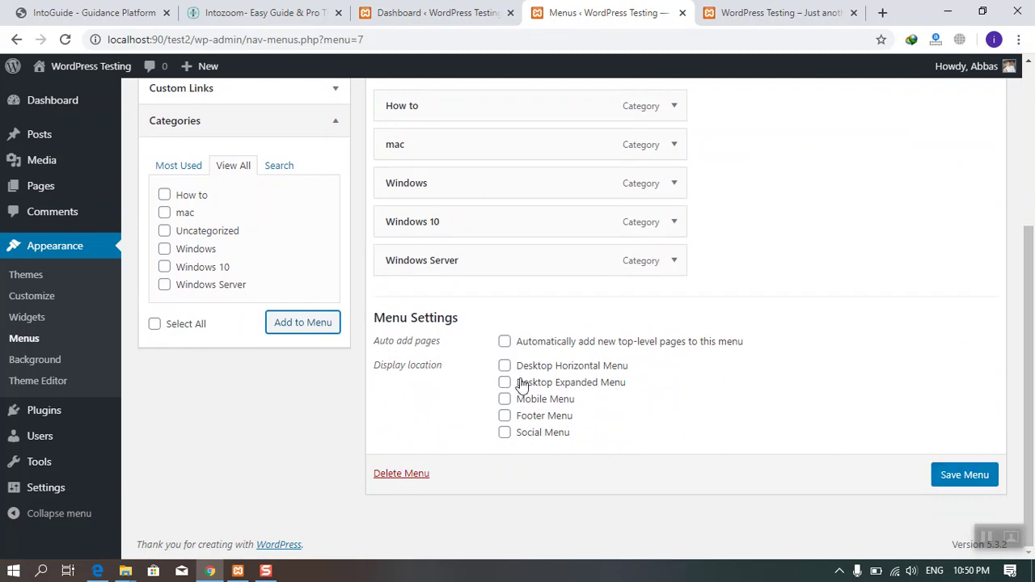
left_click(533, 344)
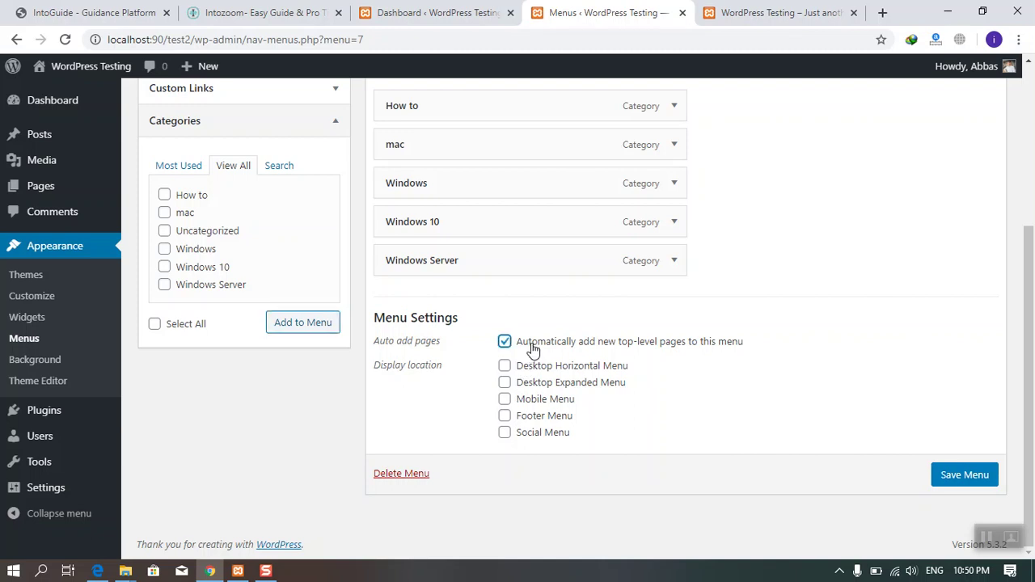
left_click(524, 368)
left_click(527, 385)
left_click(953, 474)
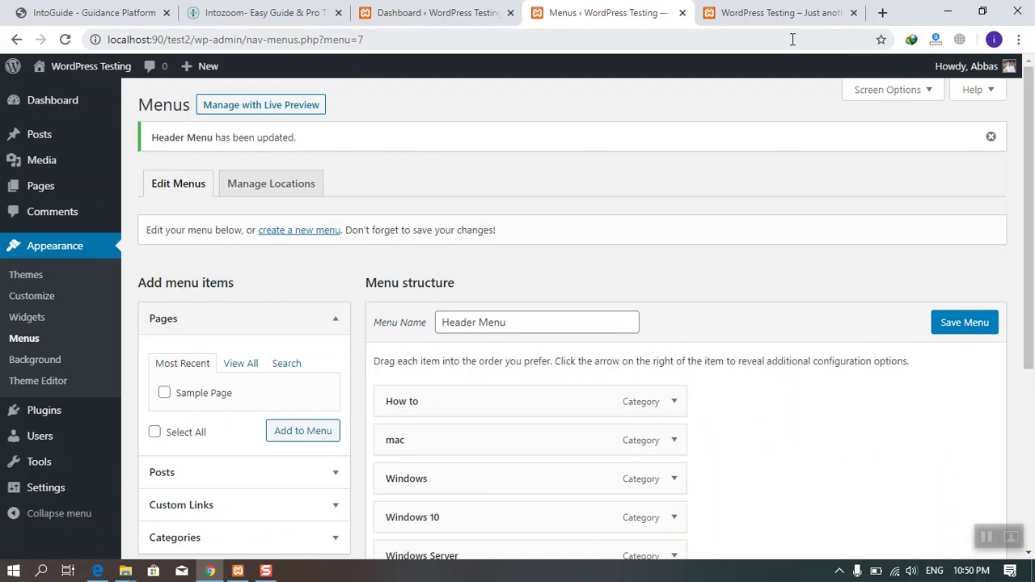
Step: Check the header menu on the reloaded WordPress Testing front page and compare it with the dropdown navigation on Intozoom
left_click(773, 12)
left_click(73, 121)
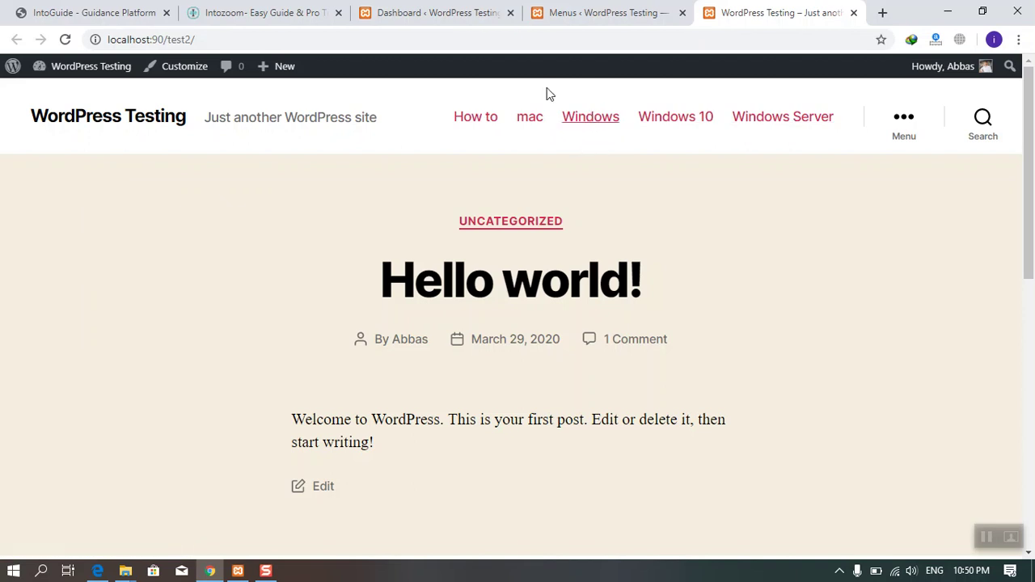
left_click(425, 13)
left_click(324, 13)
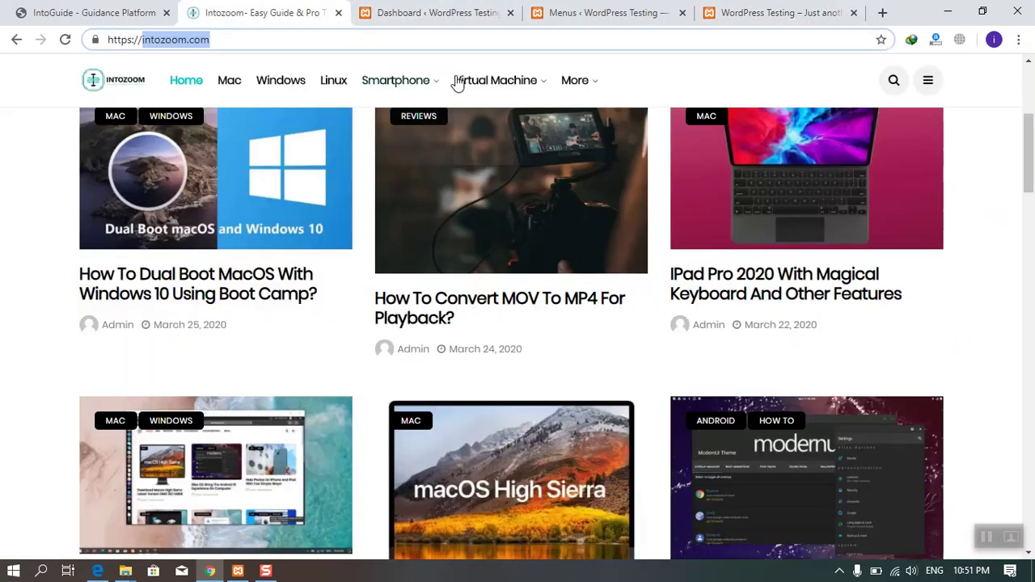
mouse_move(433, 89)
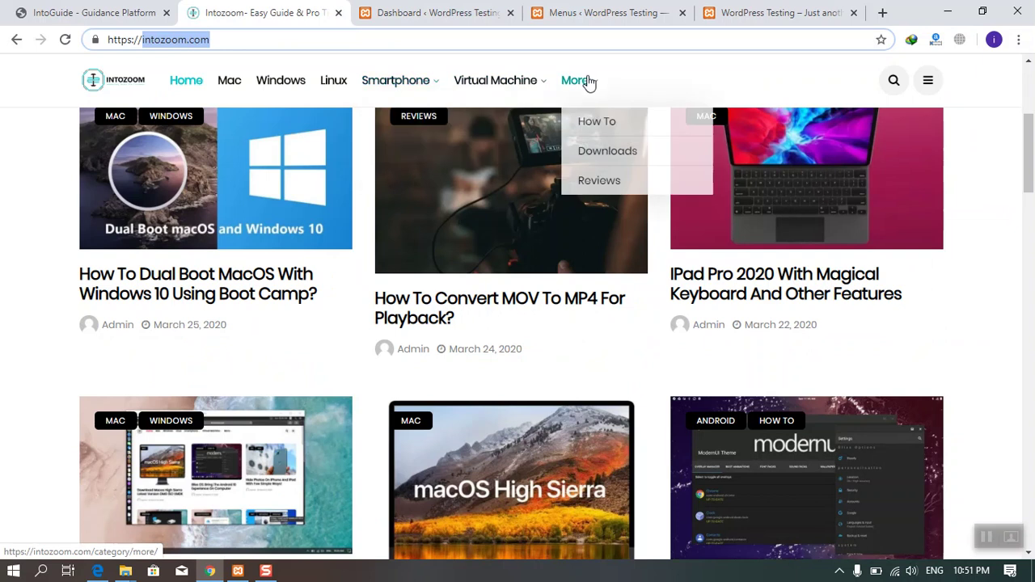
Step: Nest Windows 10 and Windows Server as sub items under Windows in Header Menu and save the menu
left_click(607, 13)
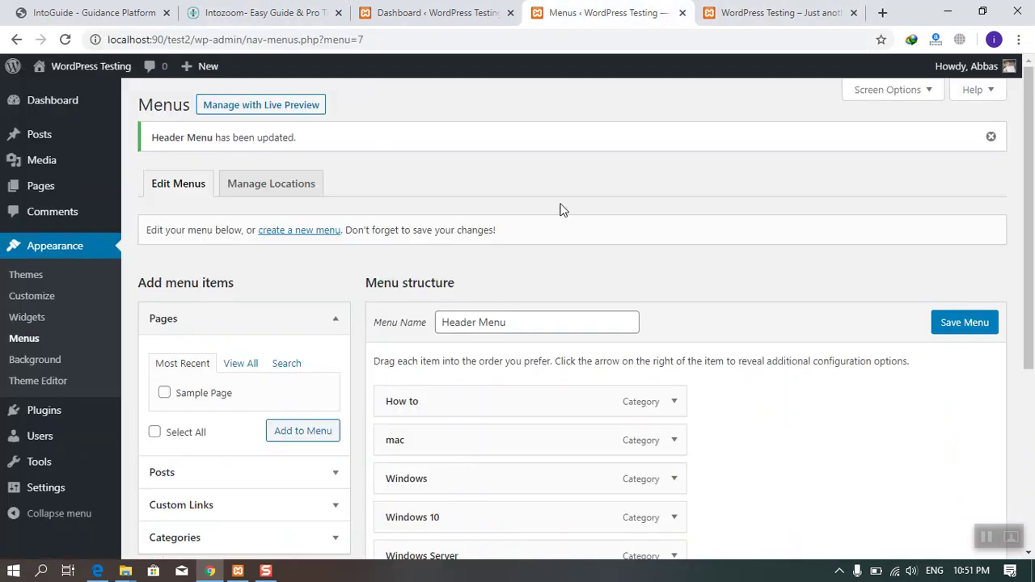
scroll(418, 363, "down", 3)
left_click_drag(397, 293, 418, 291)
left_click_drag(409, 328, 461, 330)
left_click(940, 96)
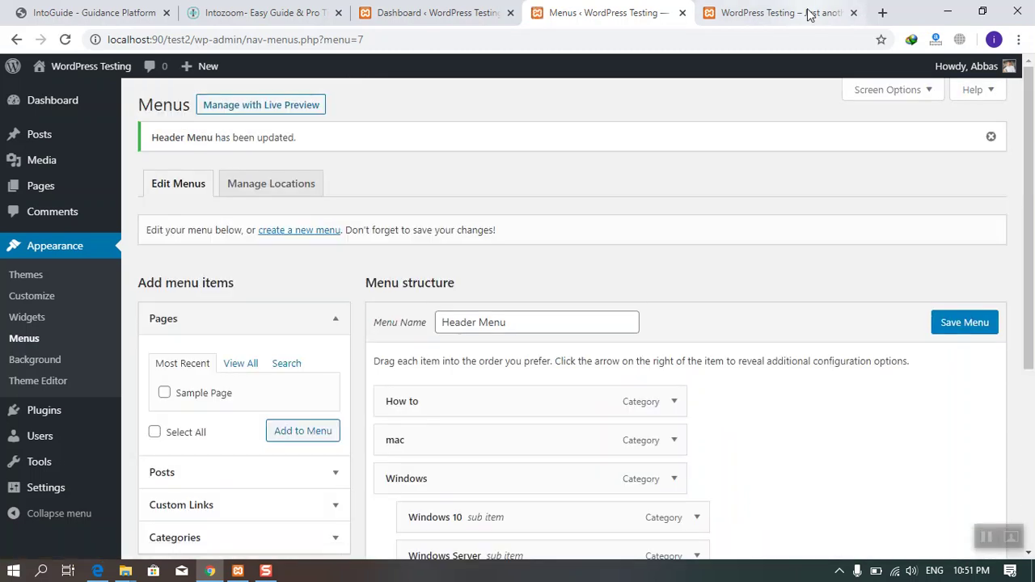
Step: Check the Windows submenu on the test site's front page and compare its footer with the Intozoom homepage footer
left_click(742, 12)
left_click(160, 127)
mouse_move(825, 115)
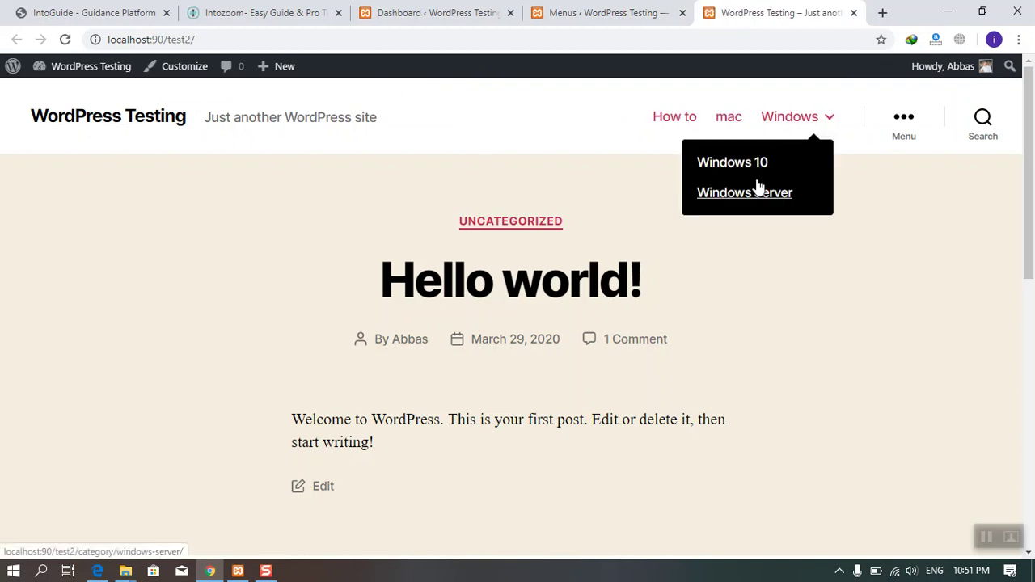
scroll(756, 303, "down", 10)
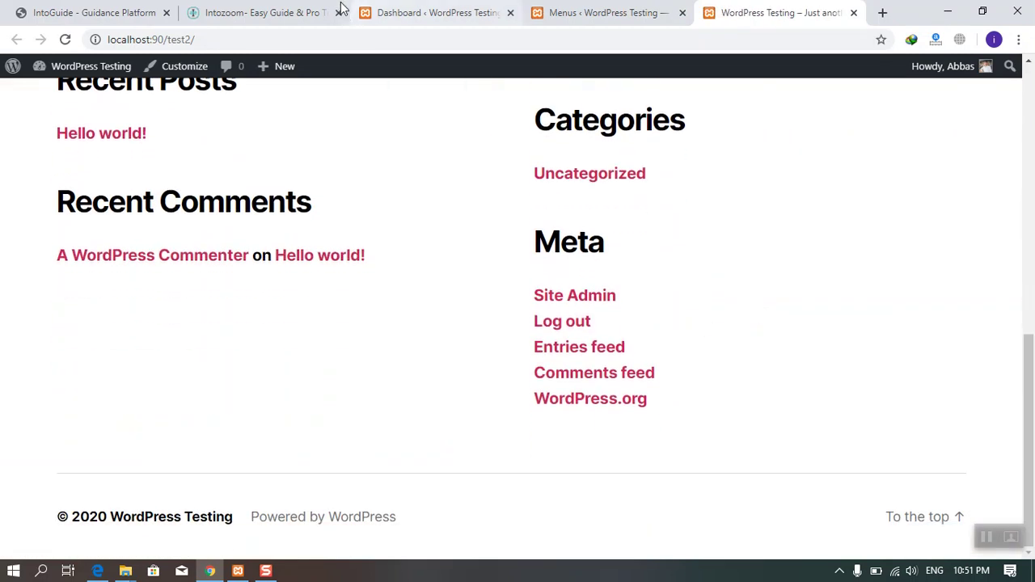
left_click(272, 13)
scroll(453, 315, "down", 15)
scroll(508, 478, "down", 2)
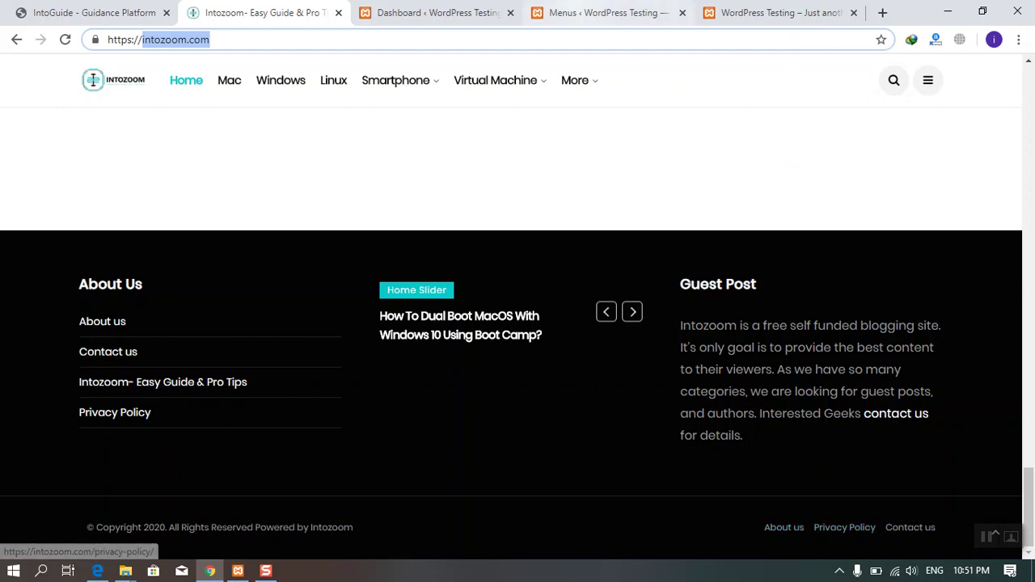
Step: Open the Pages list in the site admin, start a new page, and dismiss the editor's welcome tip
left_click(607, 12)
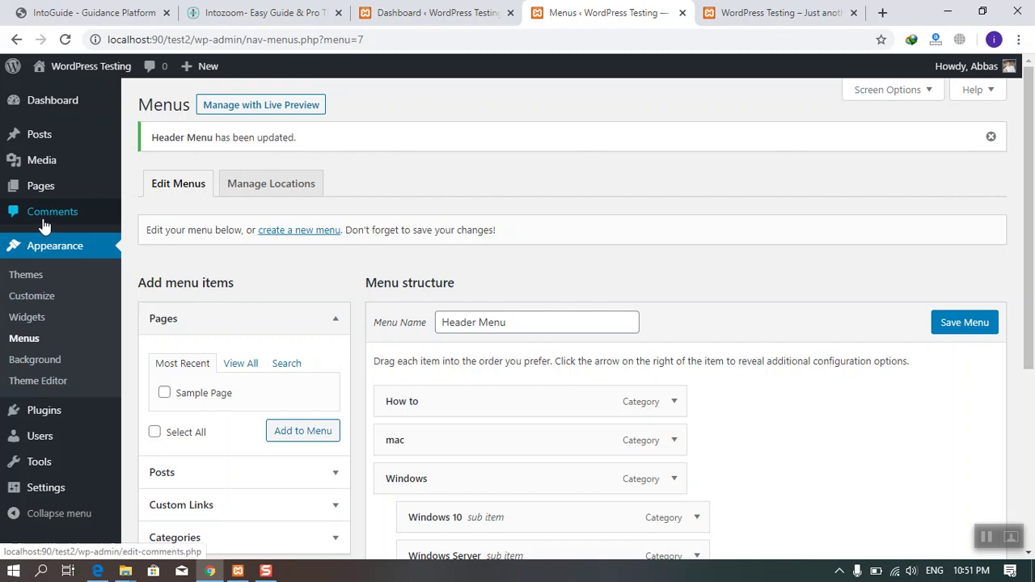
mouse_move(46, 197)
left_click(162, 191)
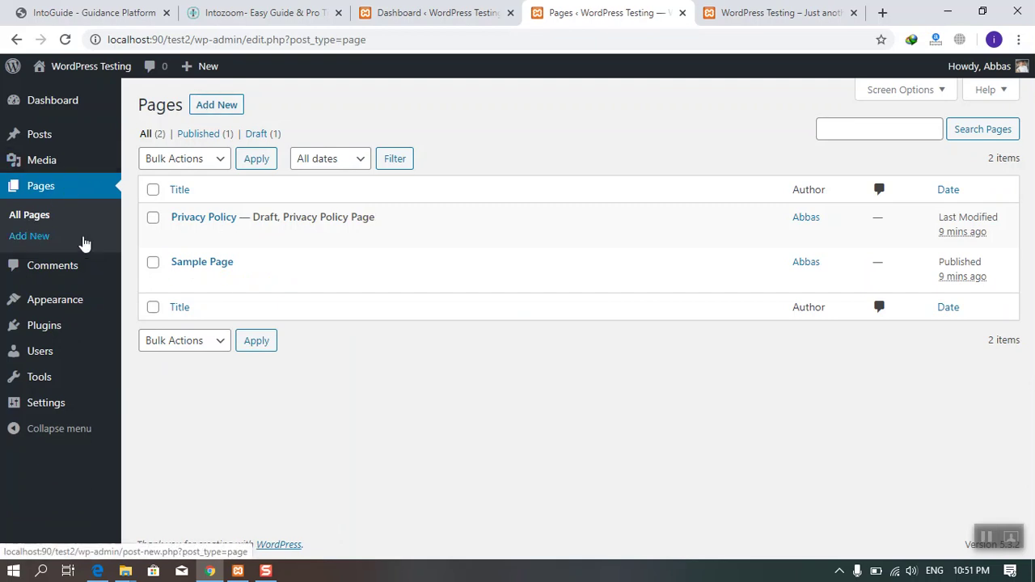
left_click(225, 103)
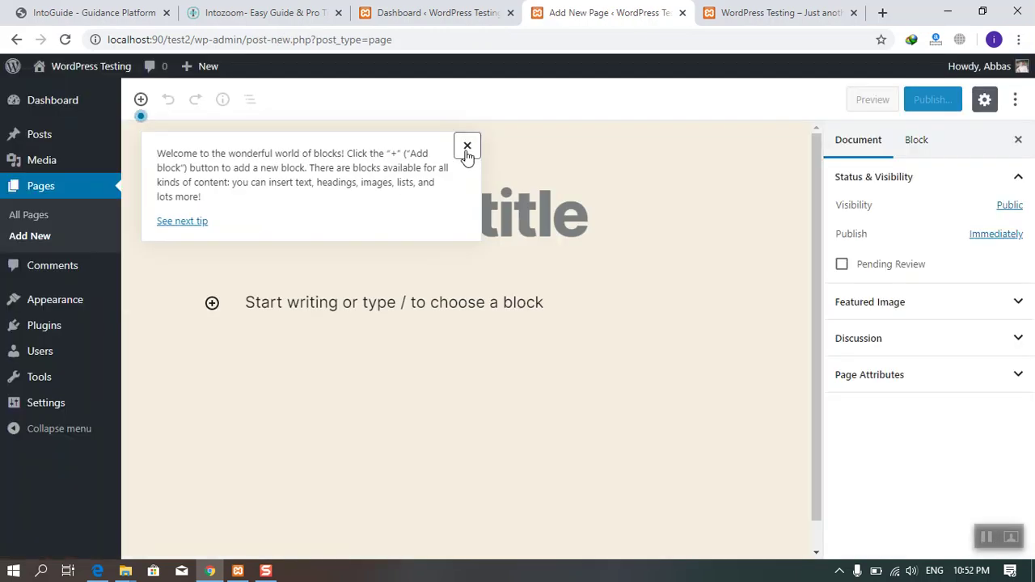
left_click(466, 147)
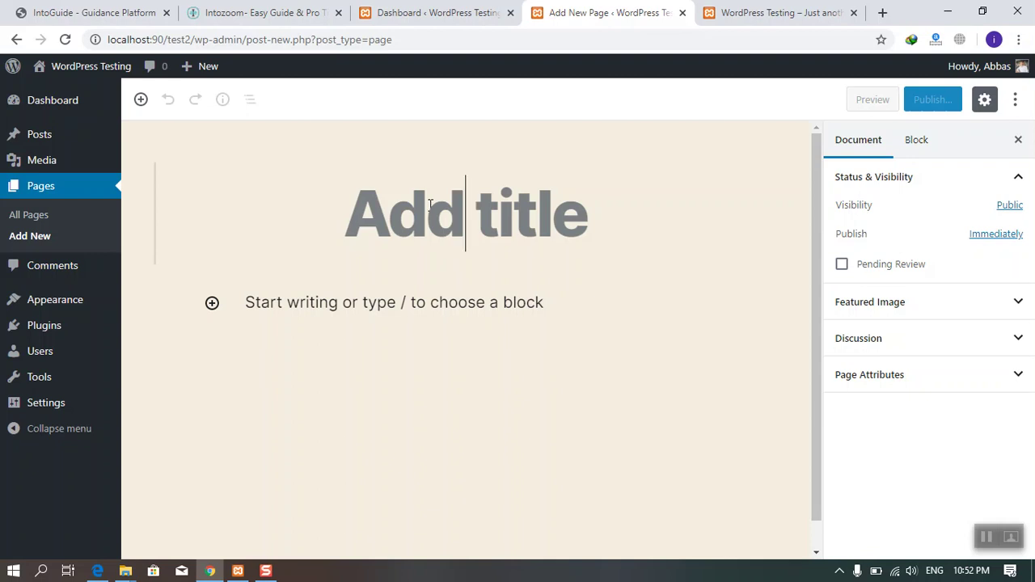
Step: Title the new page "About us" and place the cursor in its empty first paragraph
type("ABout")
key("BackSpace")
key("BackSpace")
key("BackSpace")
key("BackSpace")
type("np")
key("BackSpace")
key("BackSpace")
type("bout us")
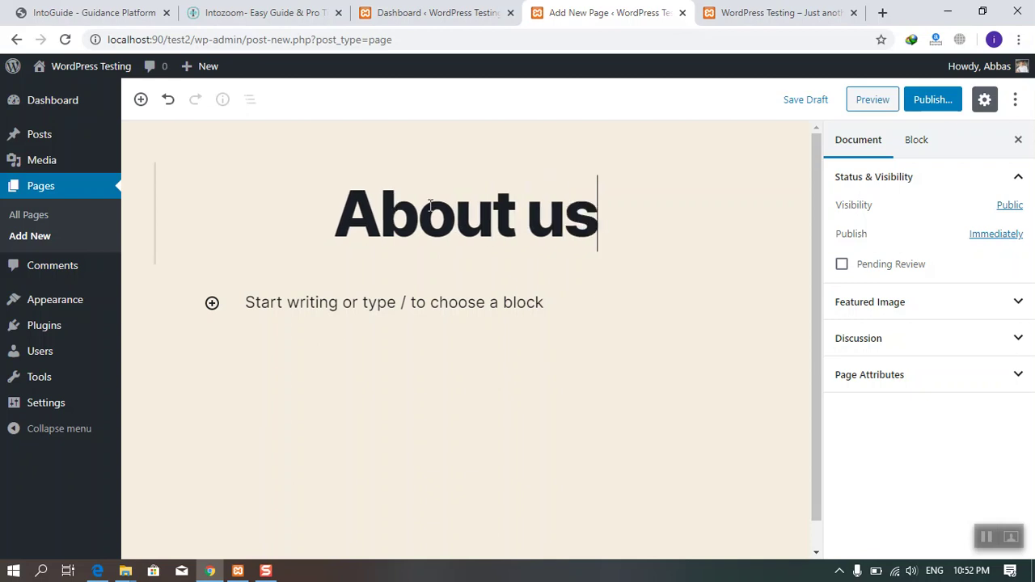
left_click(383, 304)
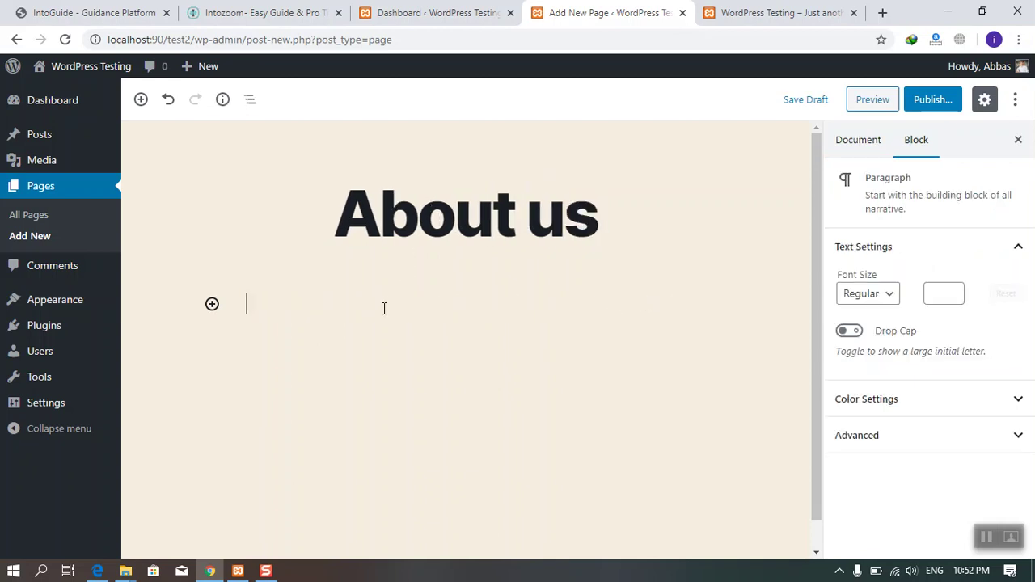
Step: Open the About us page on Intozoom and copy its two description paragraphs together with the contact e-mail line
left_click(725, 13)
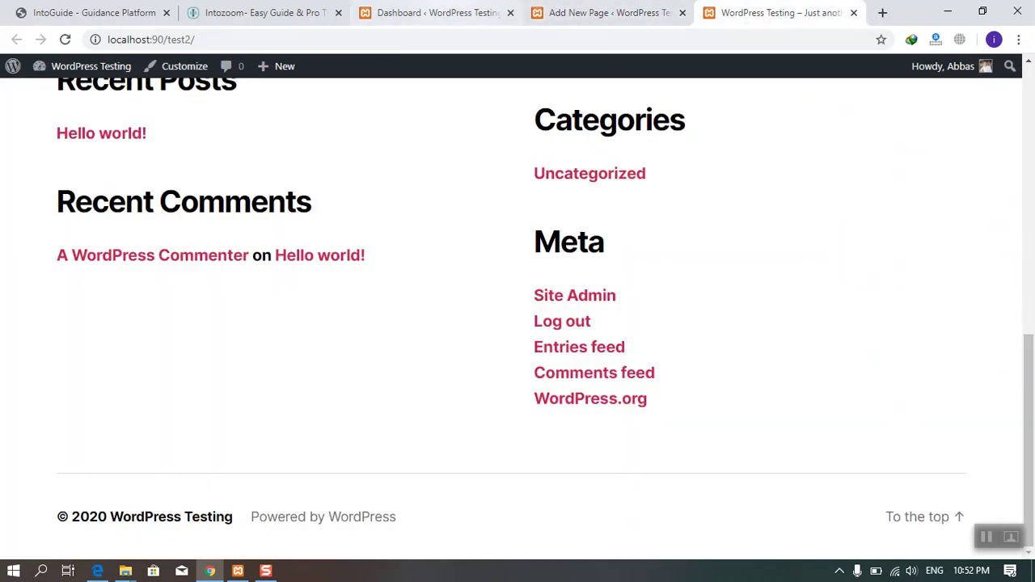
left_click(387, 10)
left_click(267, 12)
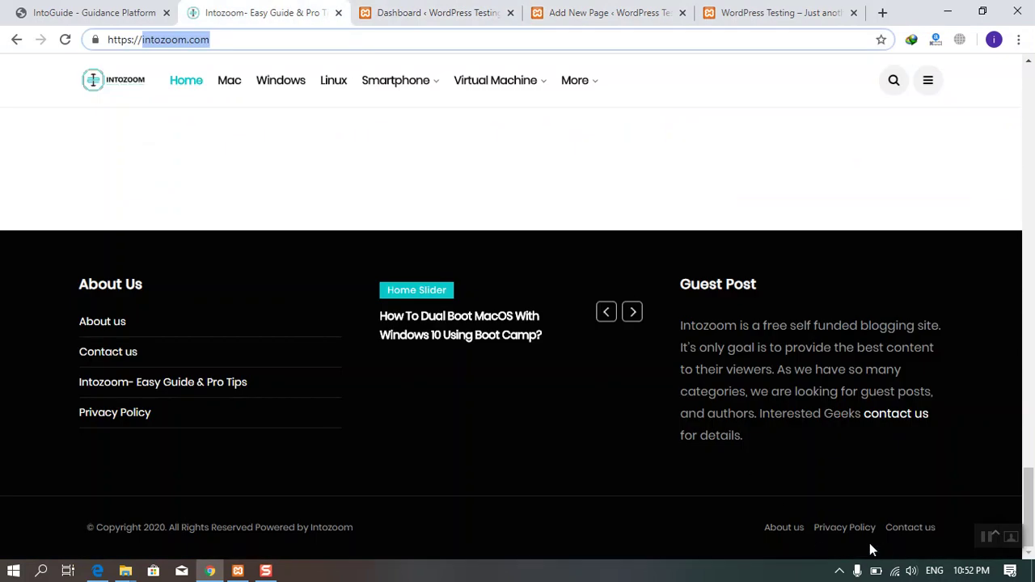
left_click(782, 528)
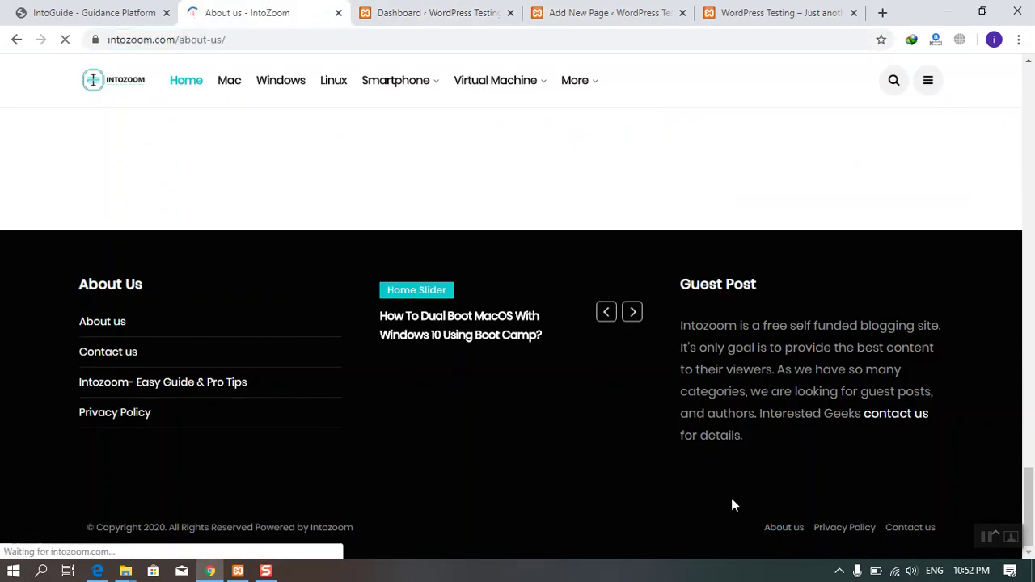
scroll(490, 418, "down", 2)
scroll(484, 408, "down", 1)
scroll(388, 384, "up", 2)
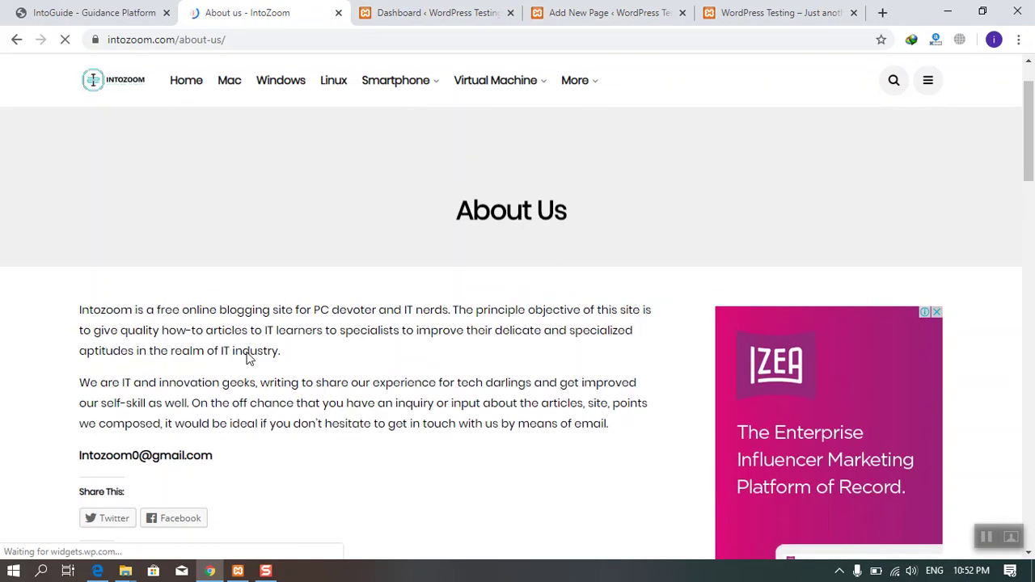
triple_click(86, 309)
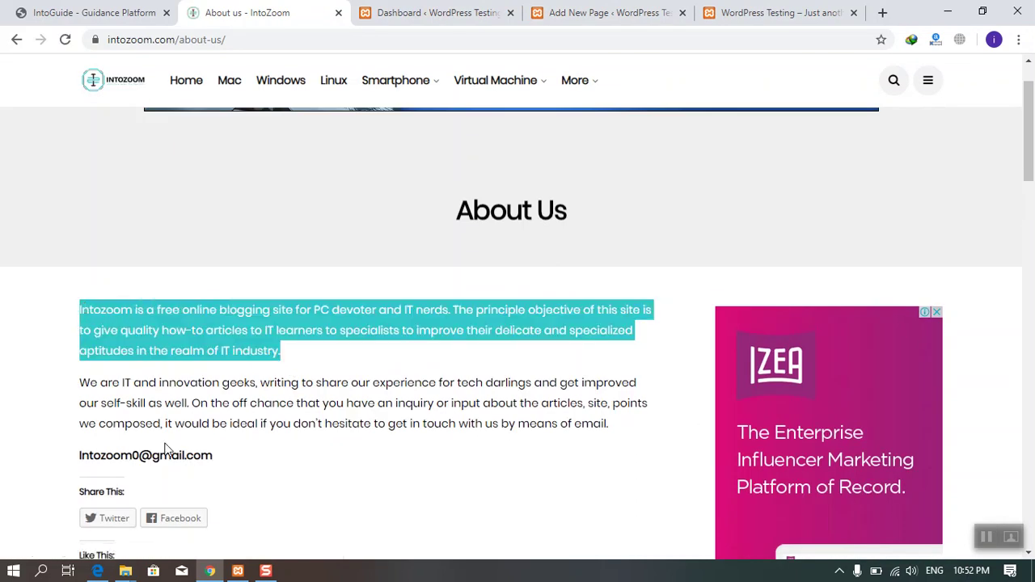
left_click(231, 462, "shift")
Step: Return to the new page in the editor and paste the copied Intozoom text as its body
left_click(437, 13)
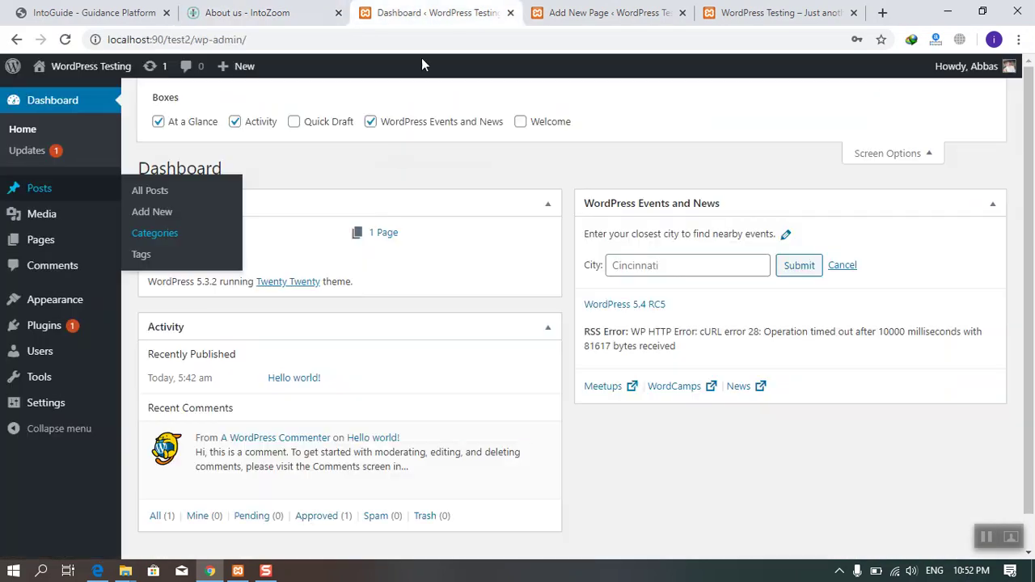
left_click(605, 13)
left_click(456, 294)
key("ctrl+v")
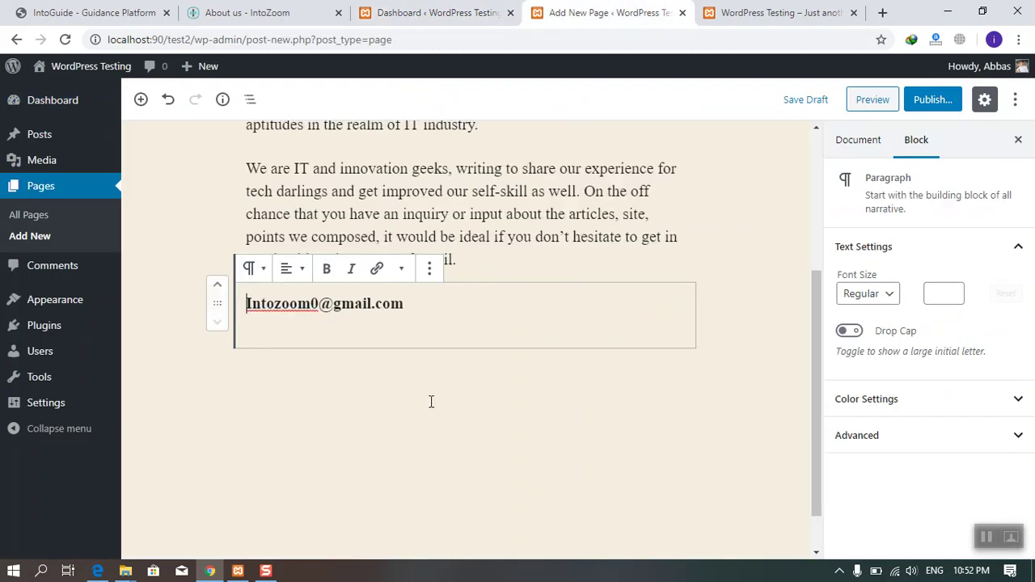
Step: Publish the About us page and reload the test site's front page to check its header menu
left_click(931, 102)
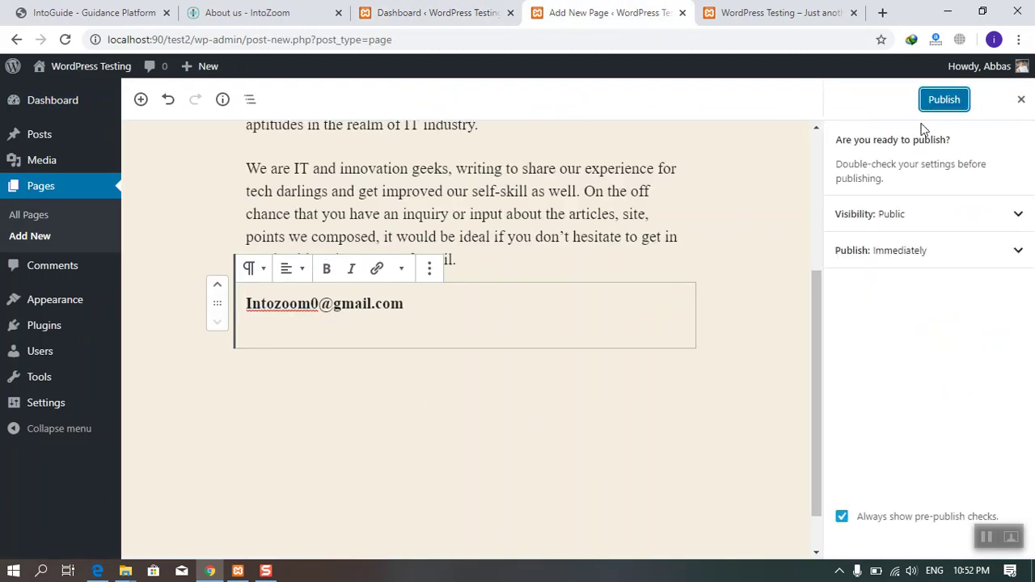
left_click(944, 101)
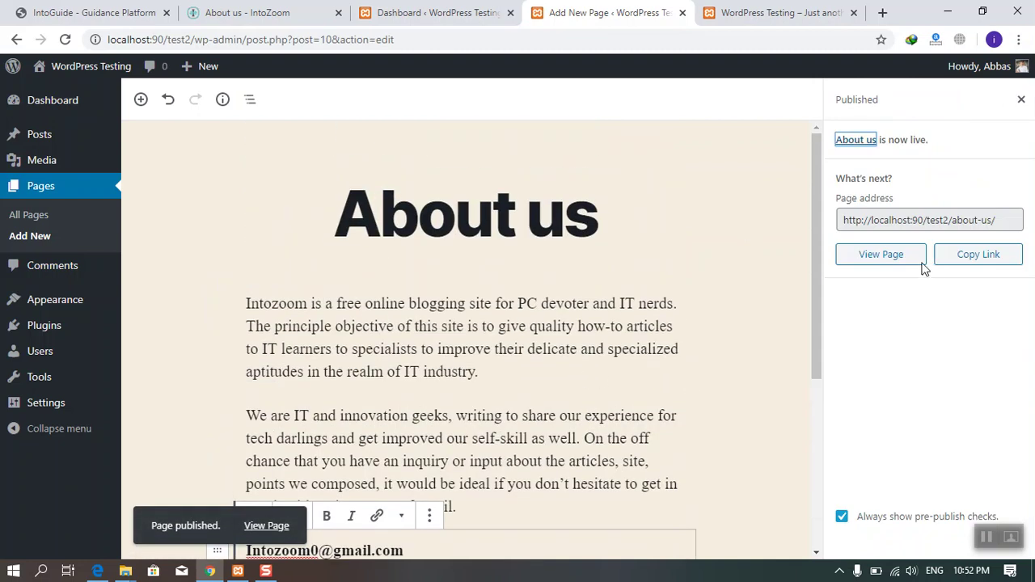
left_click(751, 20)
scroll(105, 161, "up", 15)
left_click(113, 121)
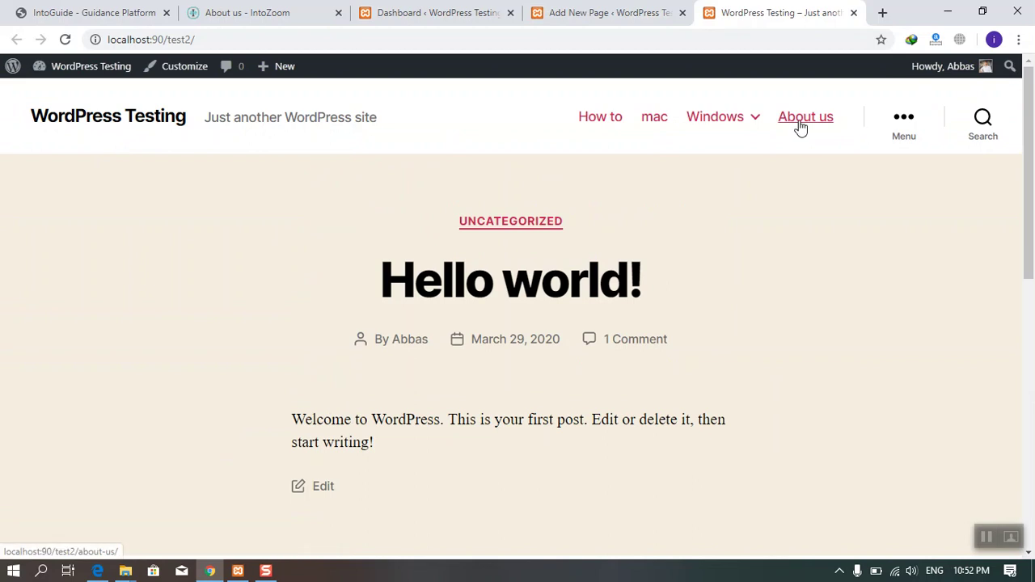
Step: Return to the site admin's Pages list and start a new page titled "Privacy Policy"
left_click(603, 13)
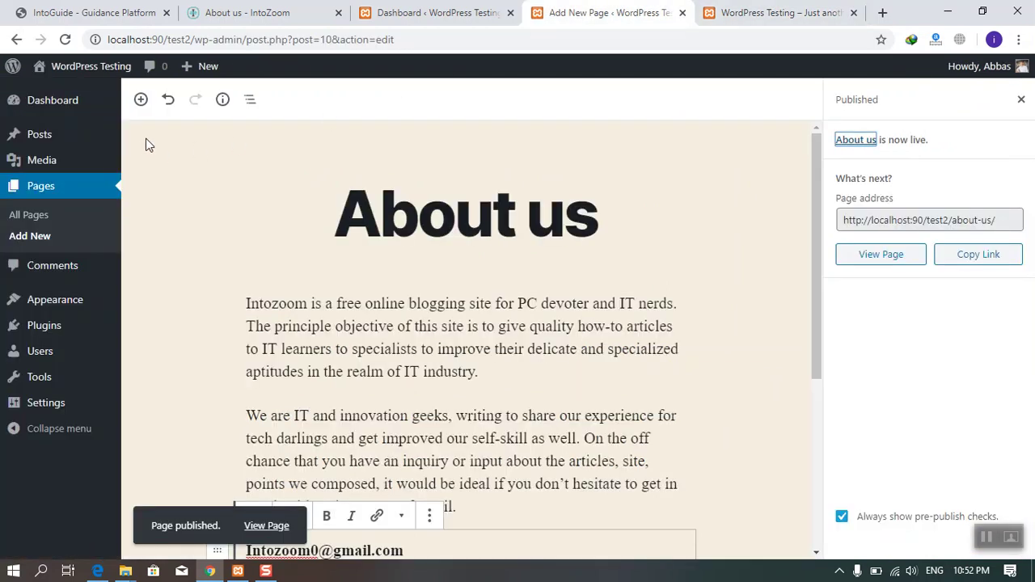
left_click(31, 214)
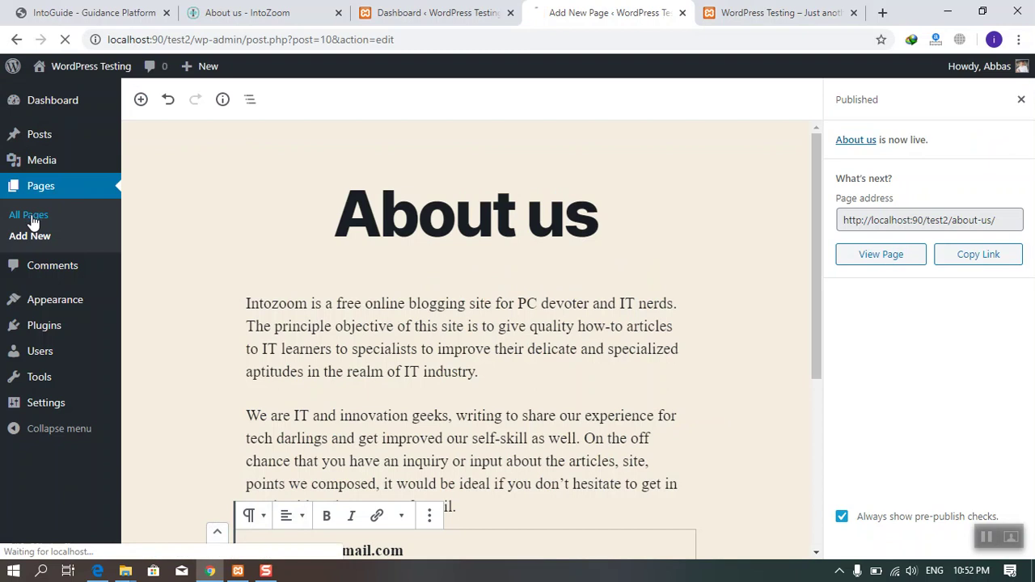
left_click(216, 106)
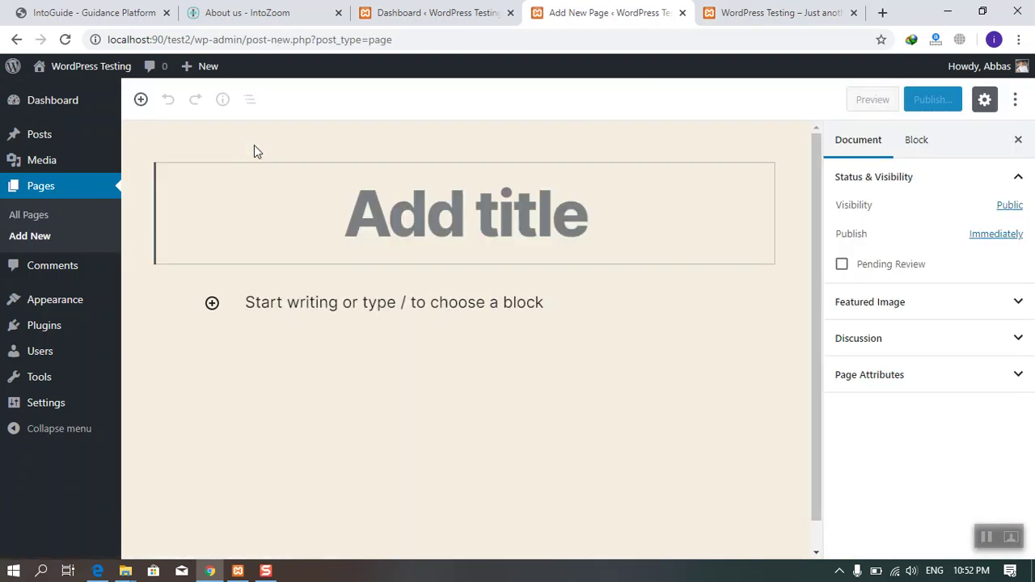
type("Priv")
type("acy Po")
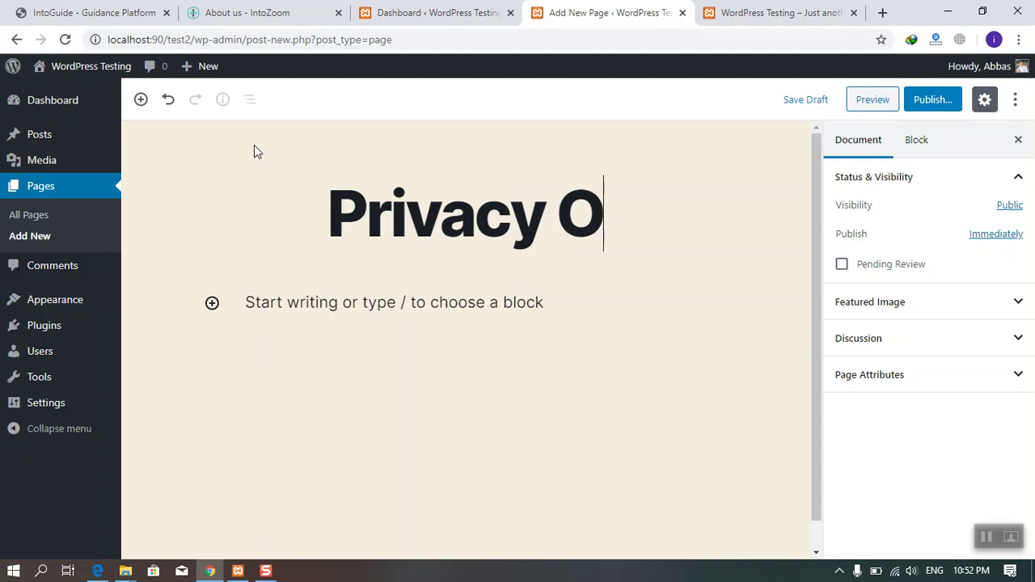
type("licy")
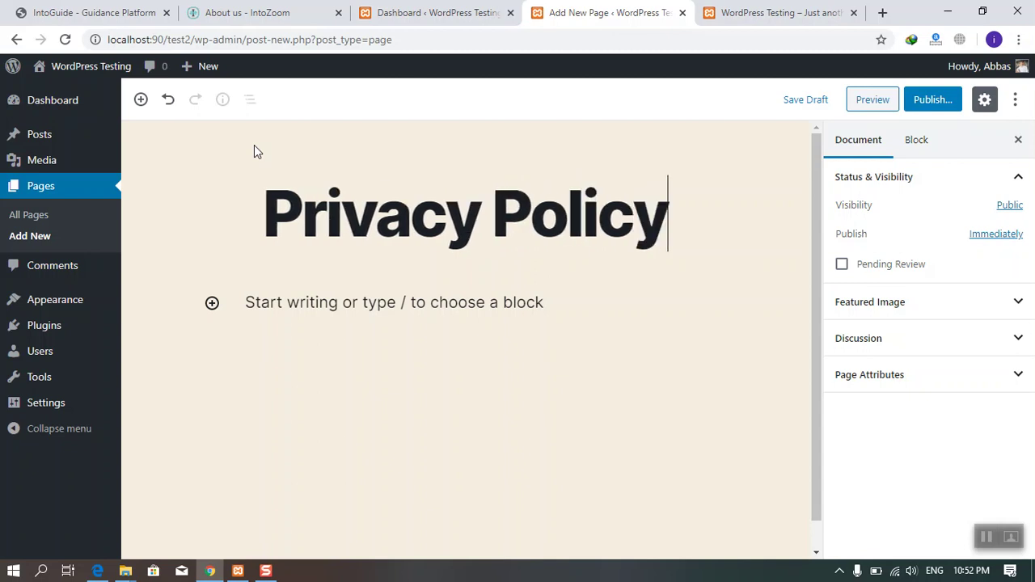
Step: Open the Privacy Policy page on the Intozoom site and skim its text from beginning to end
left_click(435, 22)
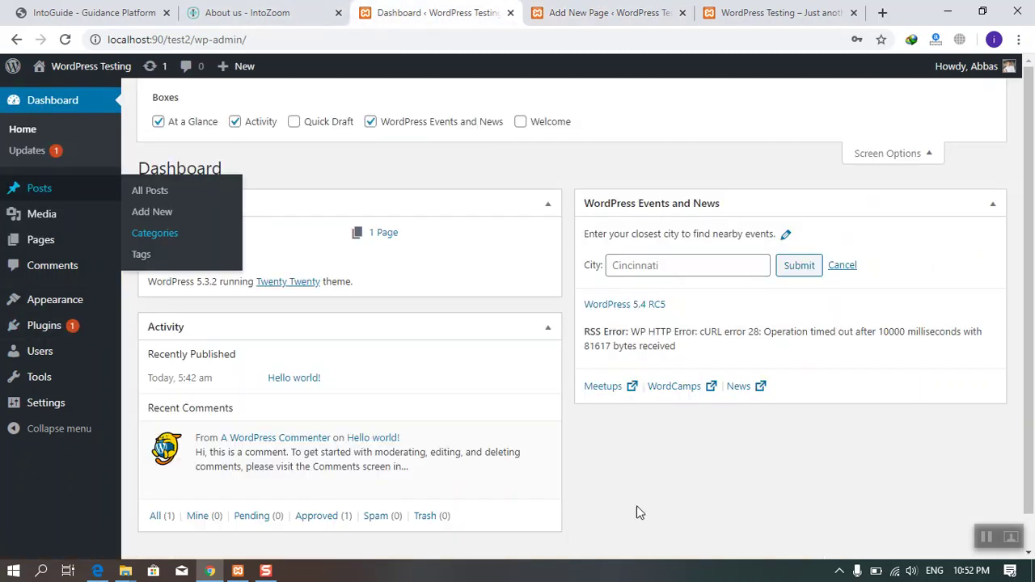
left_click(299, 18)
scroll(542, 283, "down", 10)
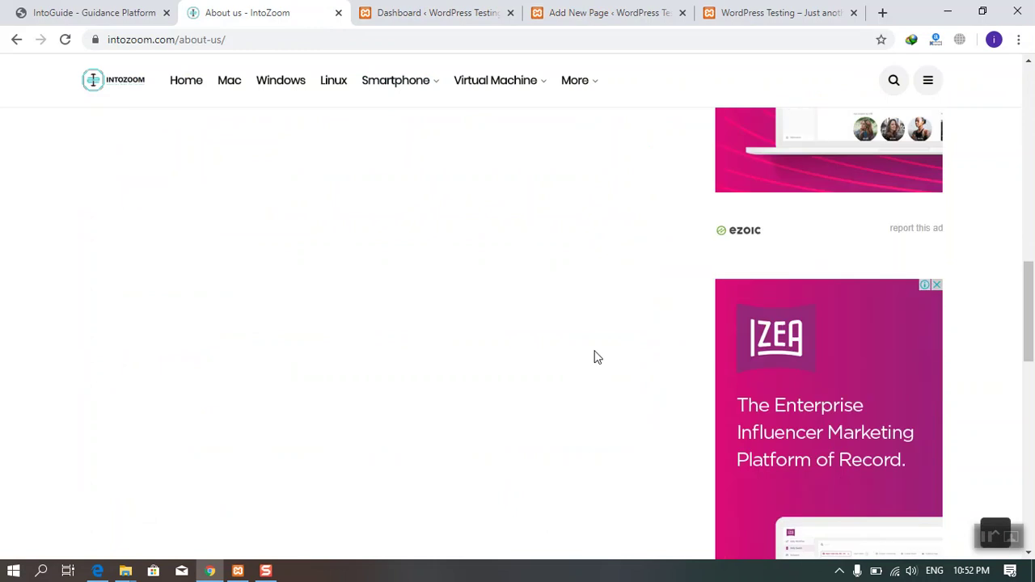
left_click(844, 530)
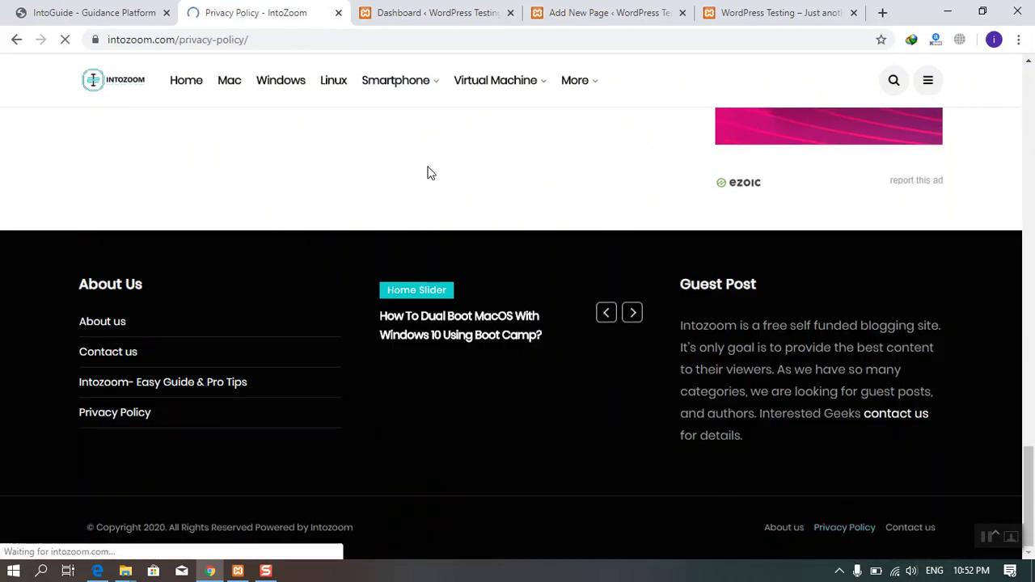
scroll(380, 231, "down", 8)
scroll(348, 319, "down", 5)
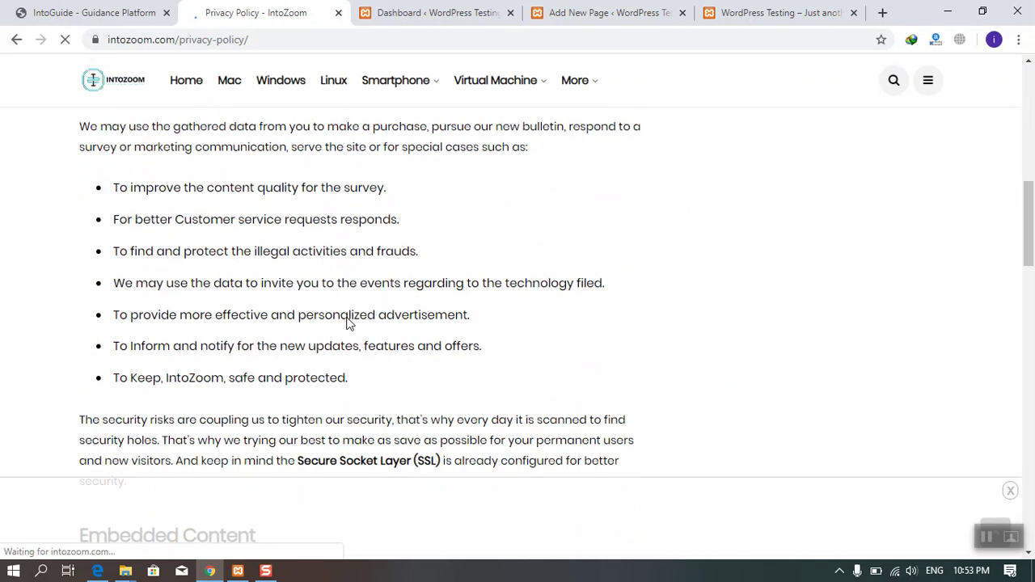
triple_click(212, 357)
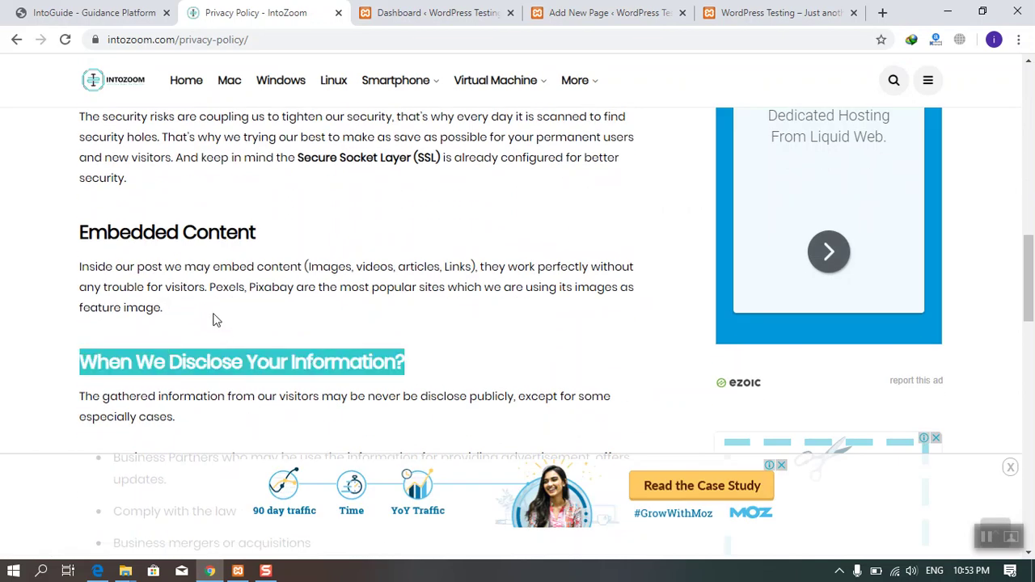
scroll(231, 291, "down", 10)
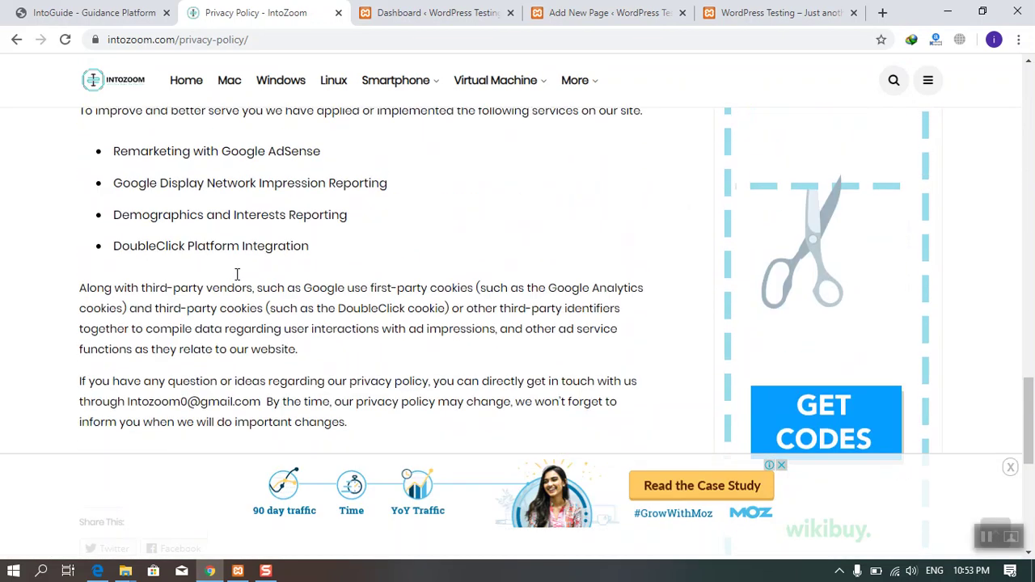
scroll(237, 275, "up", 20)
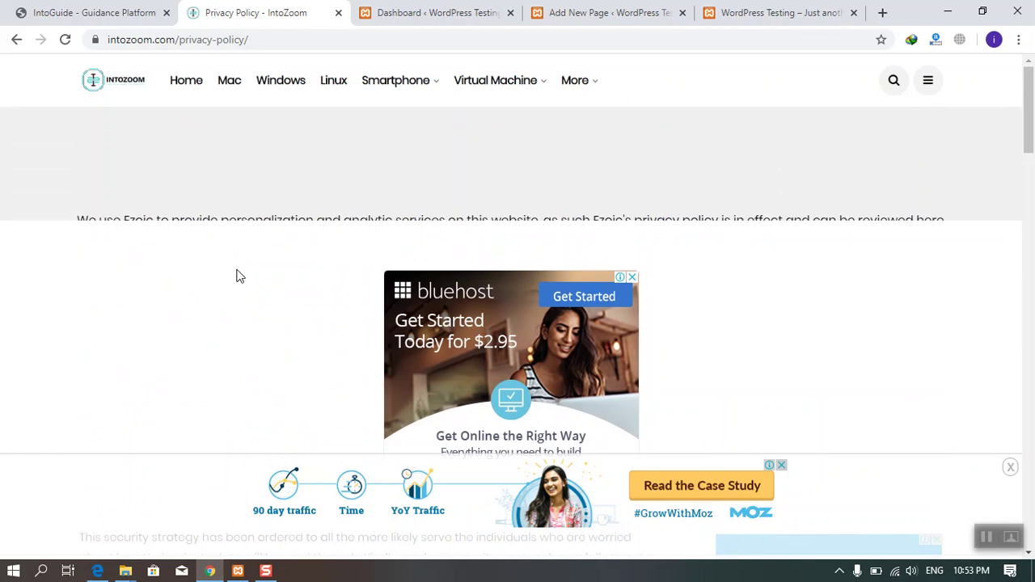
scroll(243, 284, "down", 2)
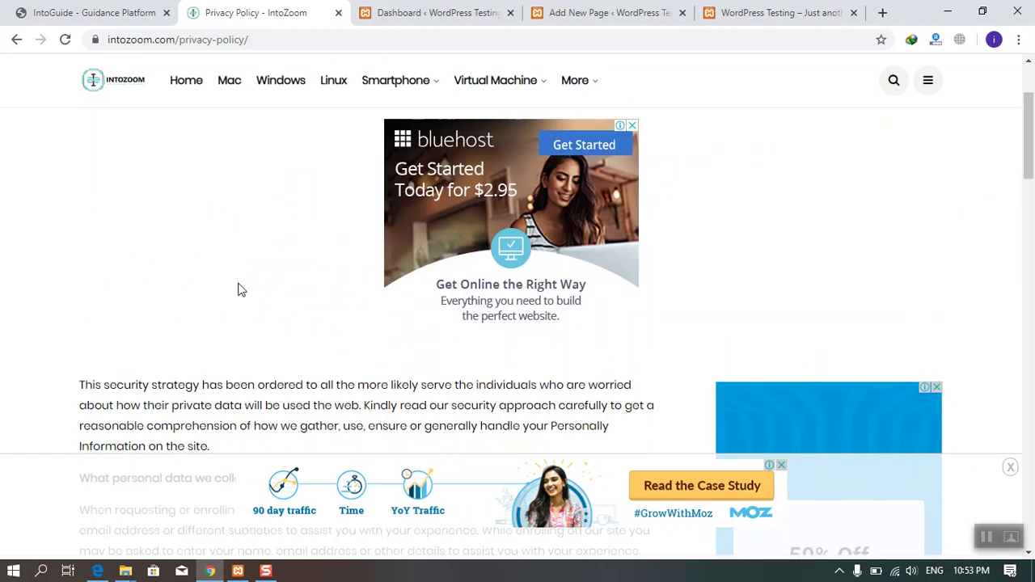
scroll(237, 289, "up", 2)
scroll(217, 267, "down", 3)
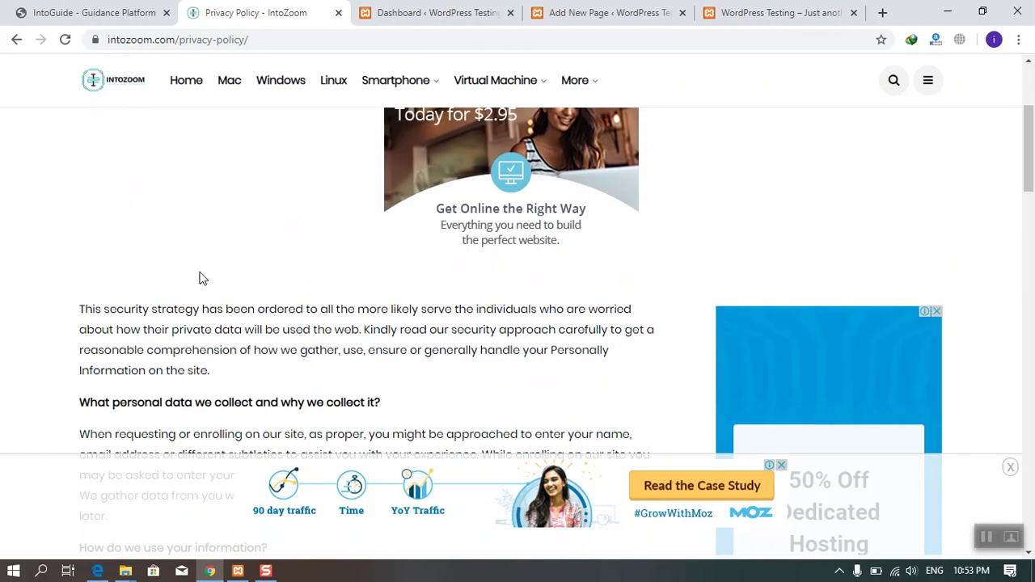
Step: Copy the full policy text, from the opening security strategy paragraph through the closing paragraph about questions and policy changes
triple_click(109, 313)
scroll(109, 313, "down", 20)
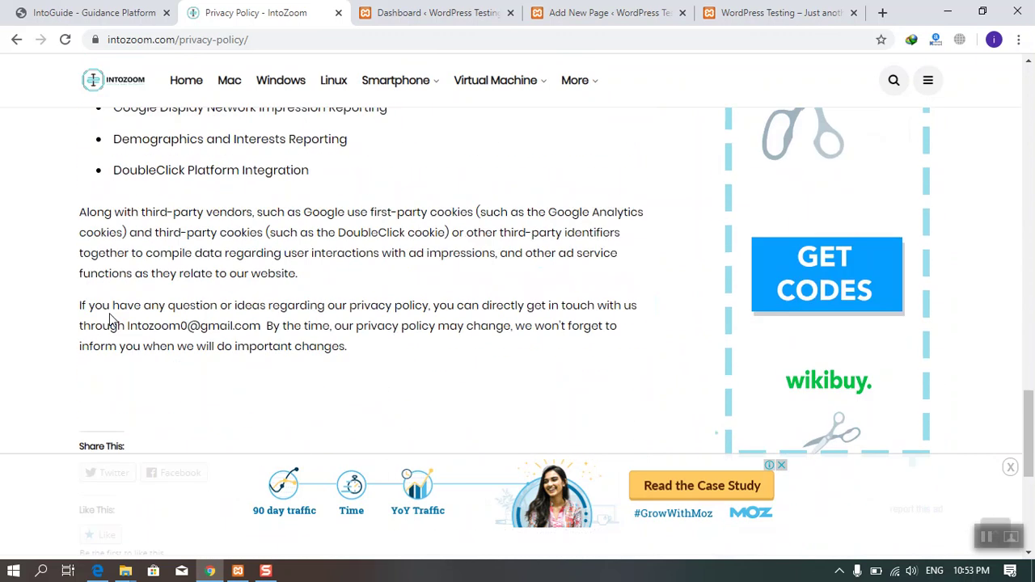
scroll(157, 226, "up", 4)
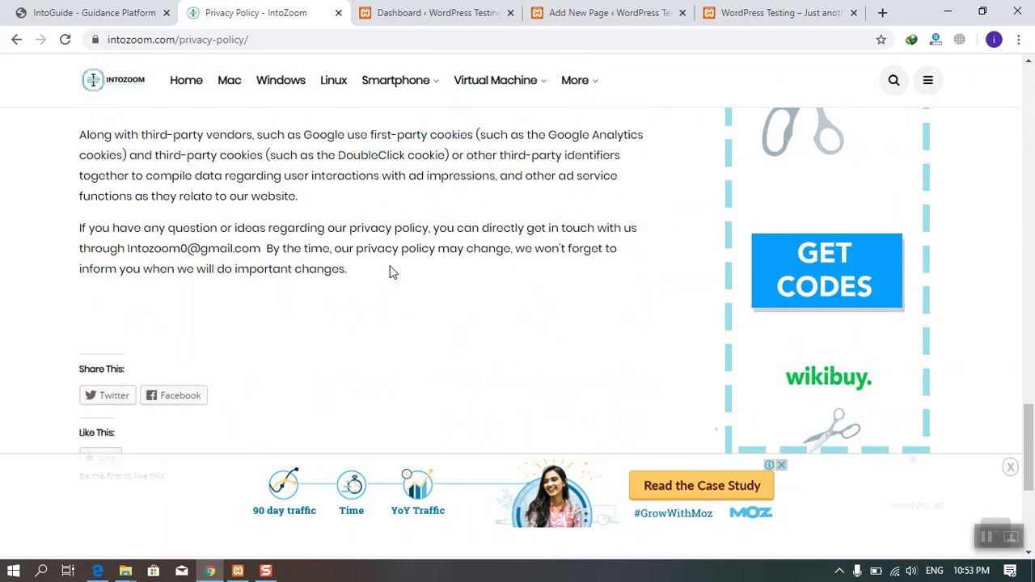
left_click(391, 273, "shift")
Step: Return to the new Privacy Policy page in the editor and paste the copied policy text as its body
left_click(437, 13)
left_click(607, 12)
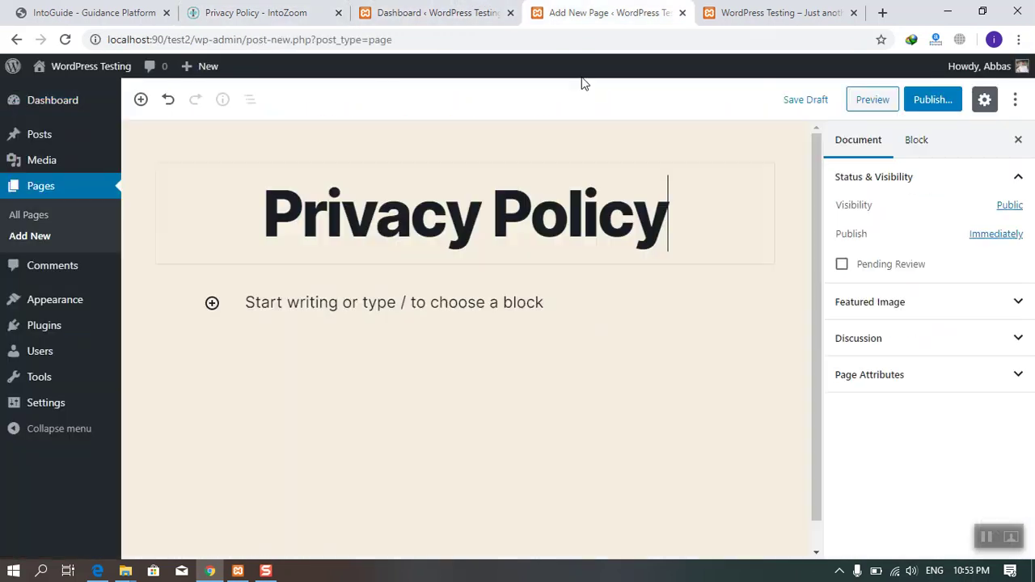
left_click(388, 303)
key("ctrl+v")
Step: Publish the Privacy Policy page and reload the site's front page to check the header menu for it
scroll(304, 339, "up", 20)
scroll(441, 346, "up", 3)
left_click(931, 100)
left_click(934, 101)
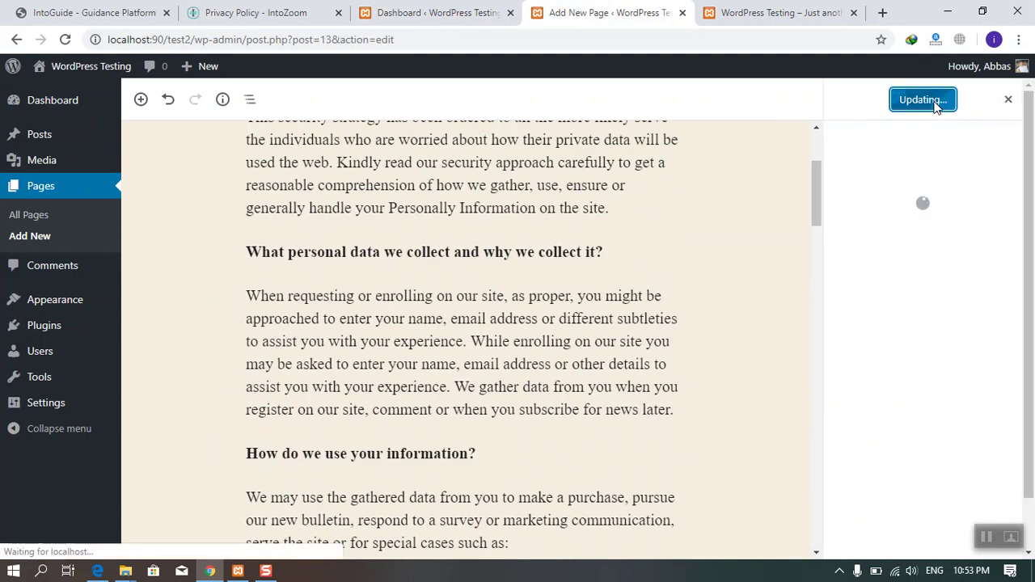
left_click(775, 13)
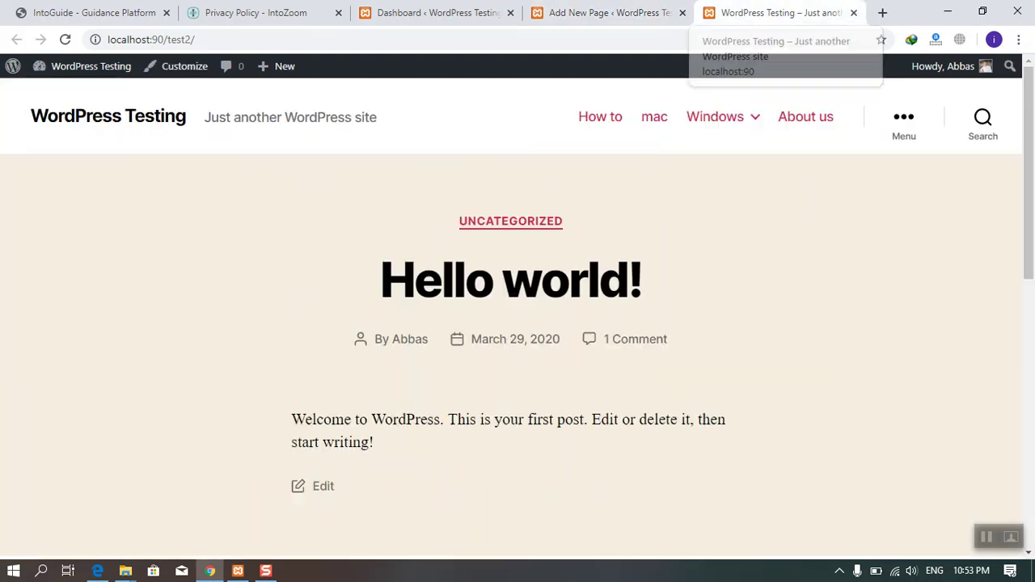
left_click(93, 129)
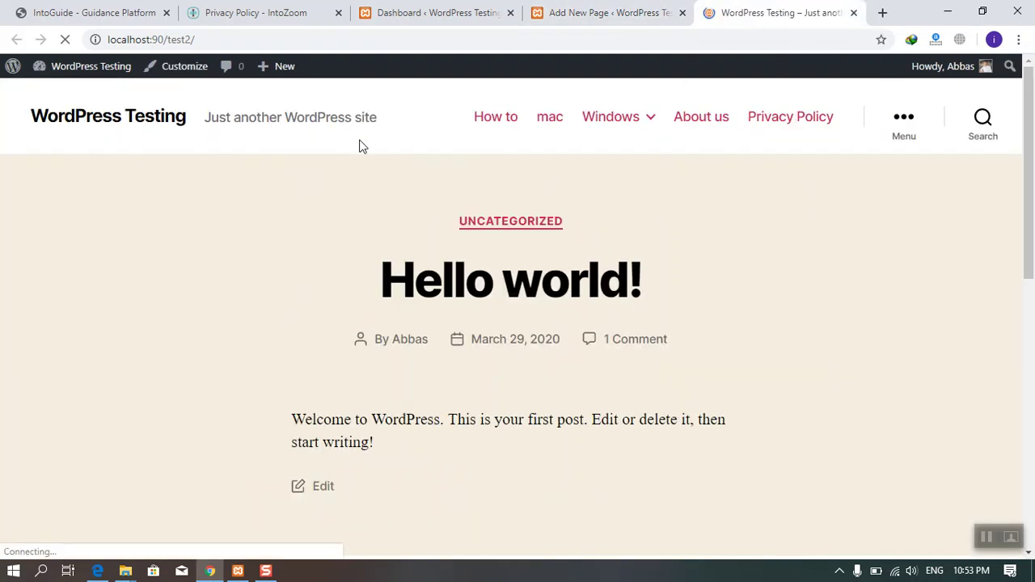
Step: Return to the Intozoom site, dismiss the banner ad covering its footer, and open the Contact us page
left_click(621, 23)
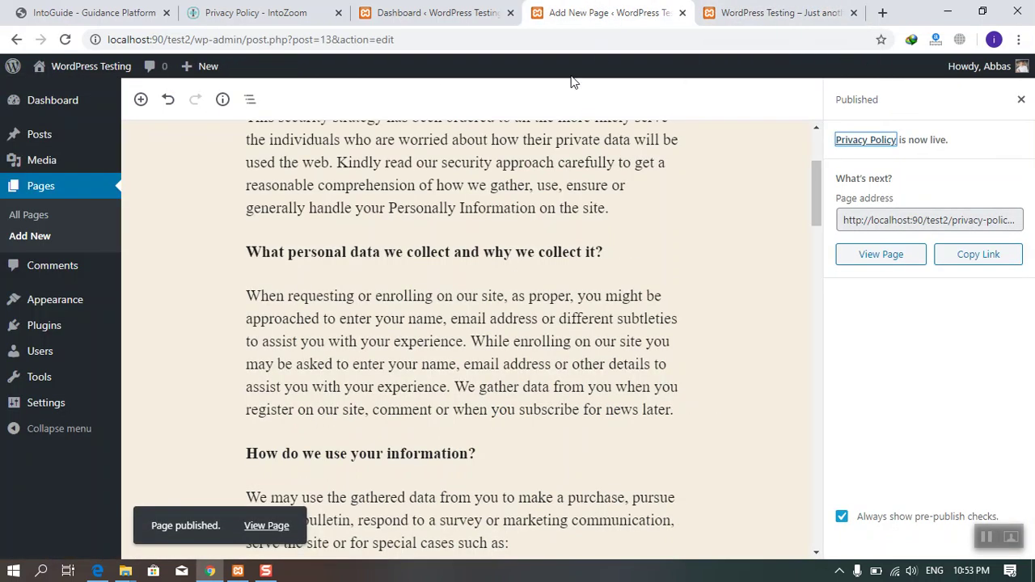
left_click(401, 15)
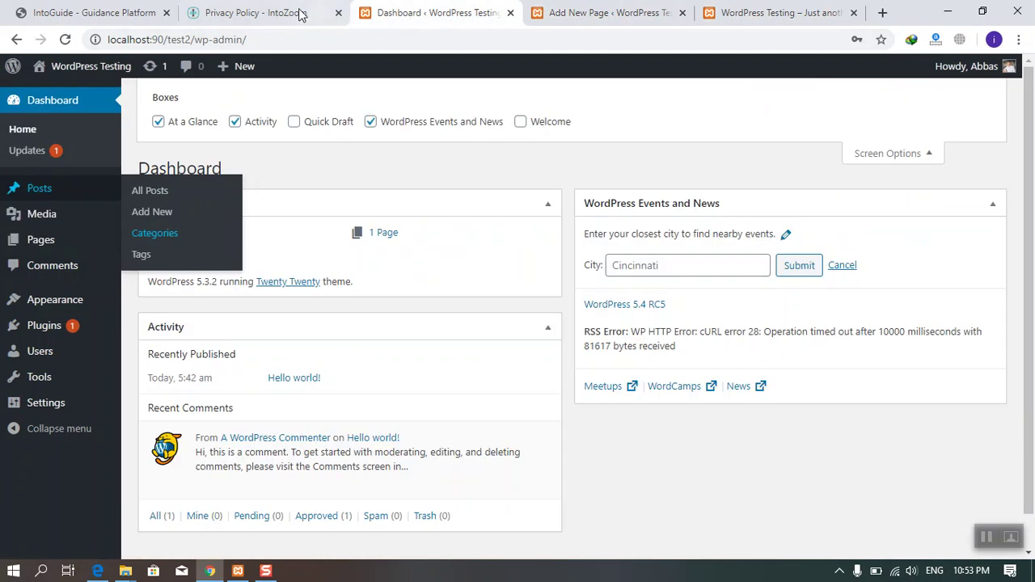
left_click(259, 13)
scroll(485, 242, "down", 5)
scroll(565, 298, "down", 3)
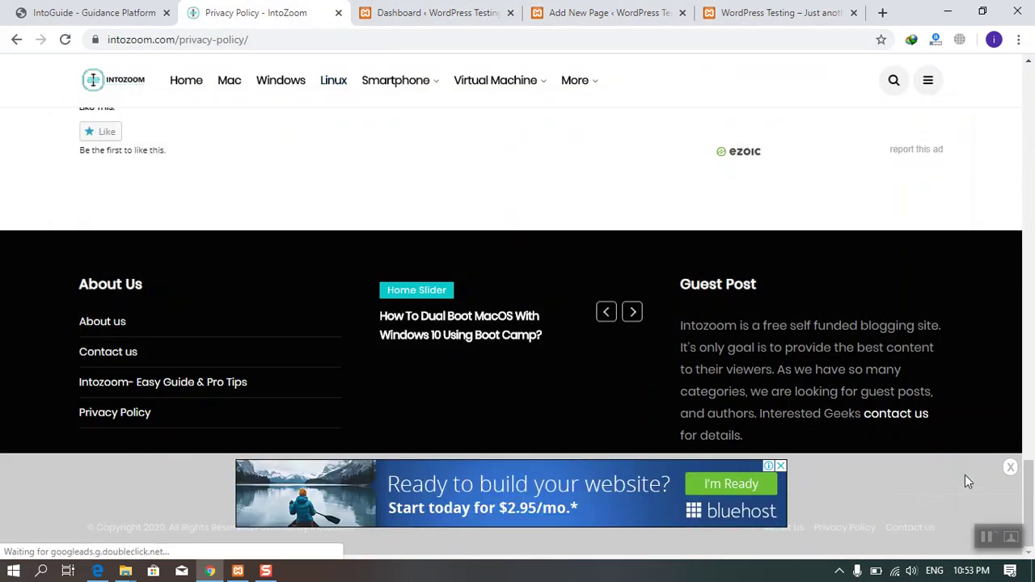
left_click(1010, 468)
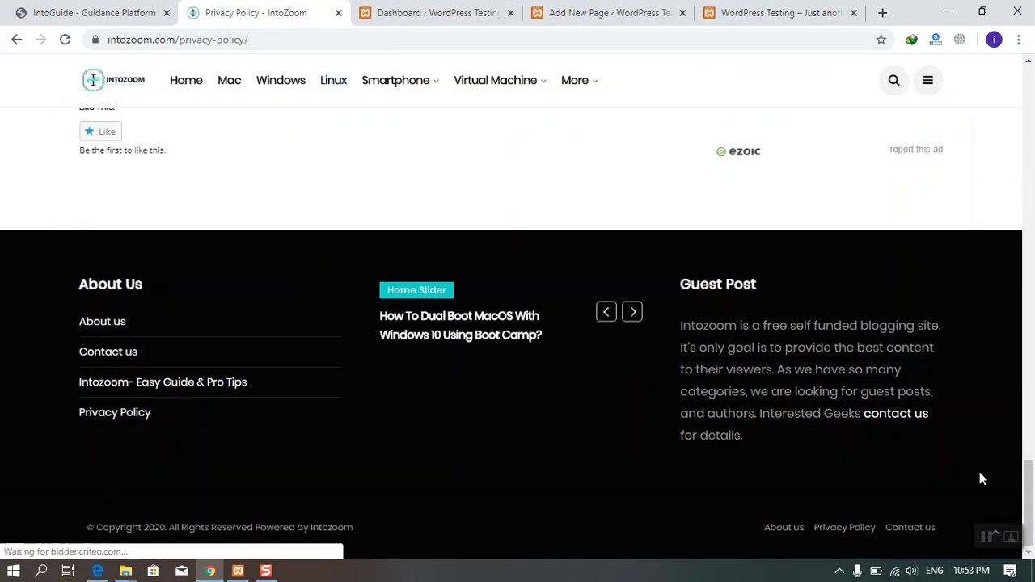
left_click(912, 531)
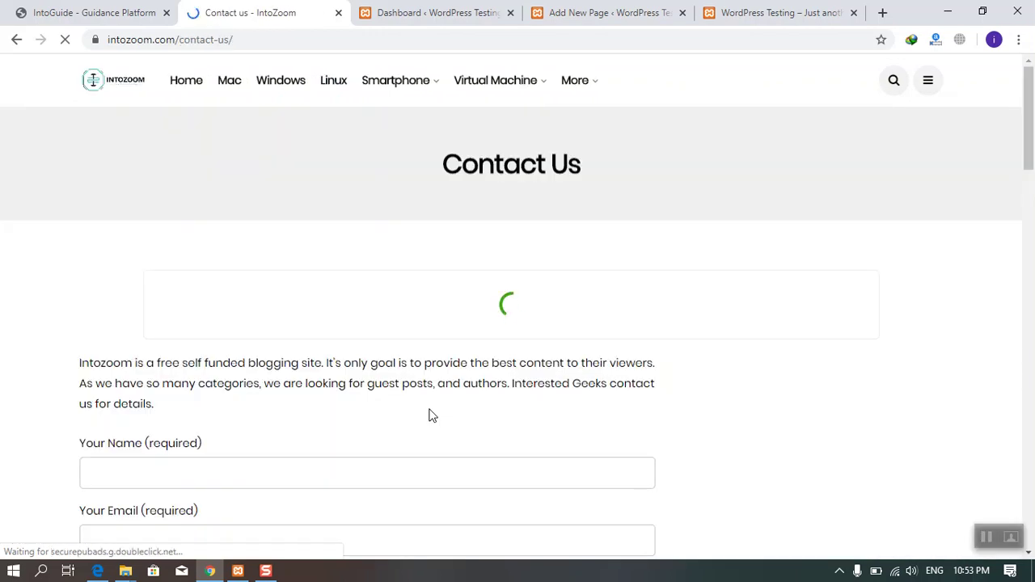
Step: Examine the Intozoom contact form's name, email, subject and message fields
scroll(429, 416, "down", 2)
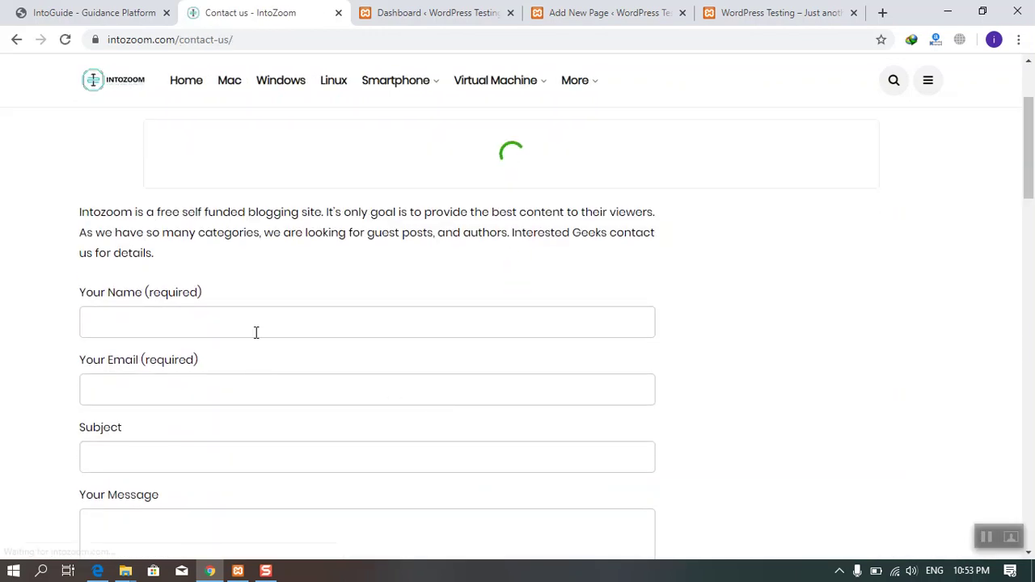
left_click(251, 323)
left_click(235, 391)
scroll(233, 412, "down", 4)
left_click(269, 306)
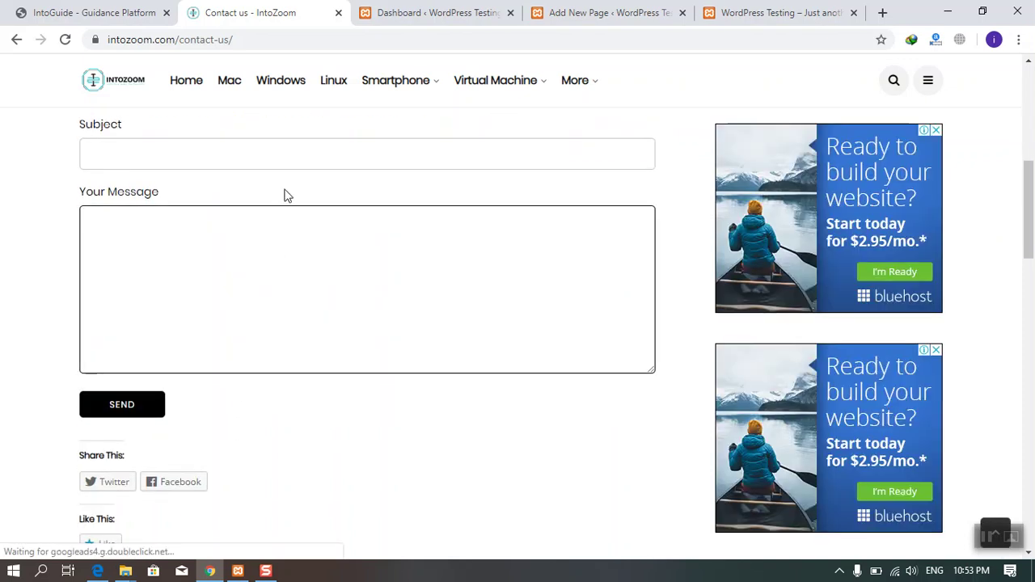
Step: Open the Add Plugins page from the site admin in a new tab and search for "contact"
left_click(413, 13)
mouse_move(49, 321)
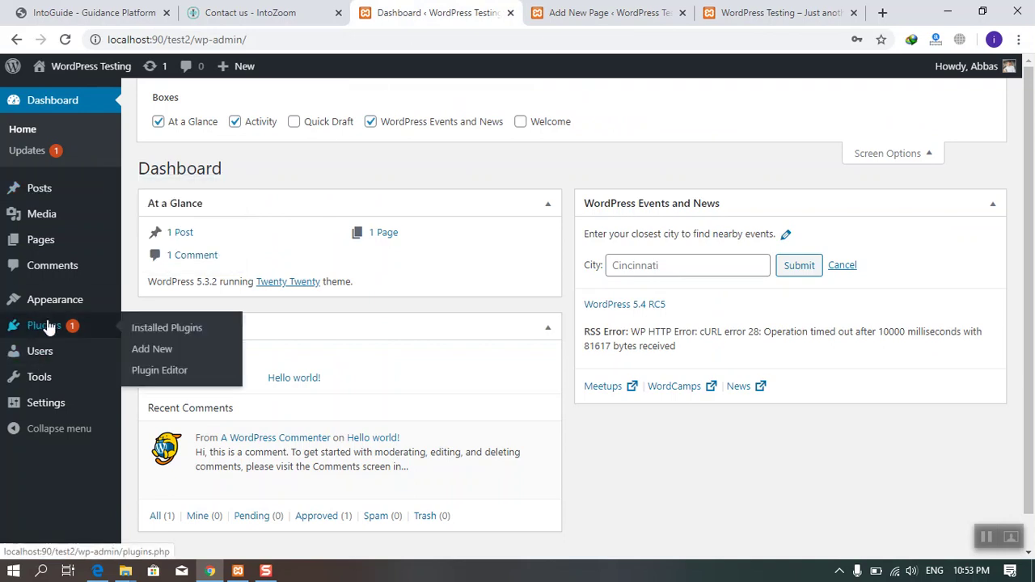
middle_click(150, 349)
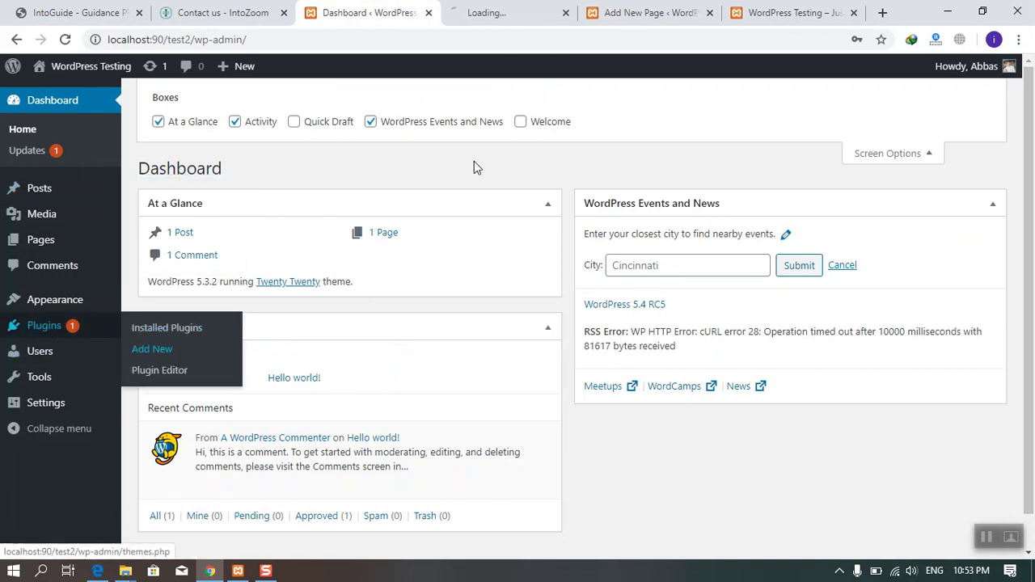
left_click(505, 20)
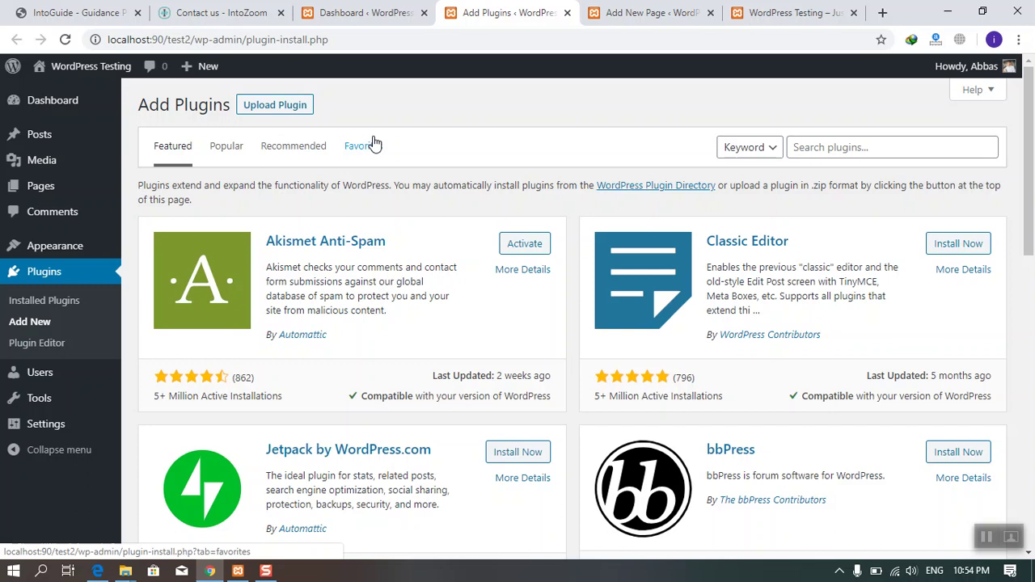
left_click(799, 144)
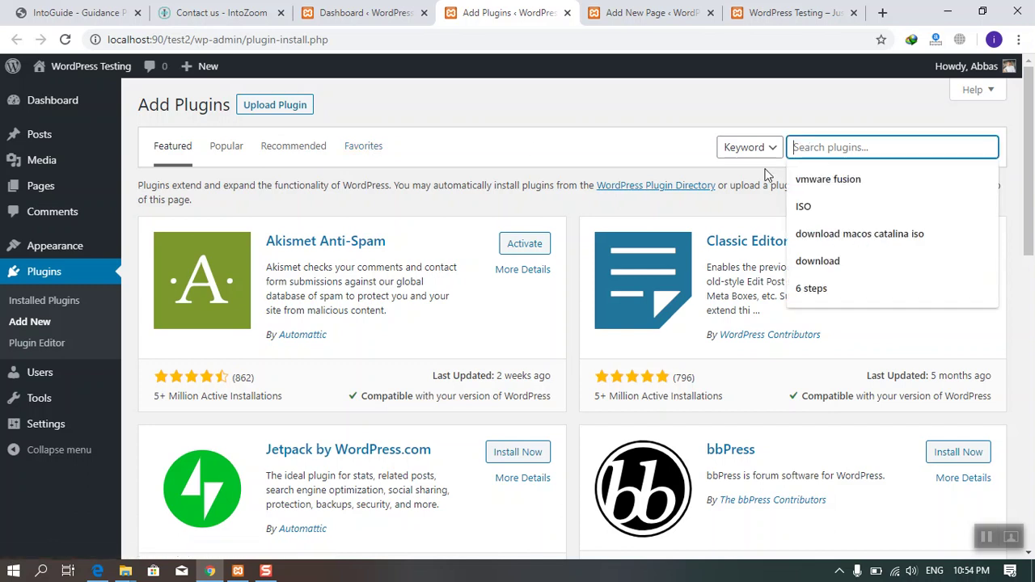
type("contact")
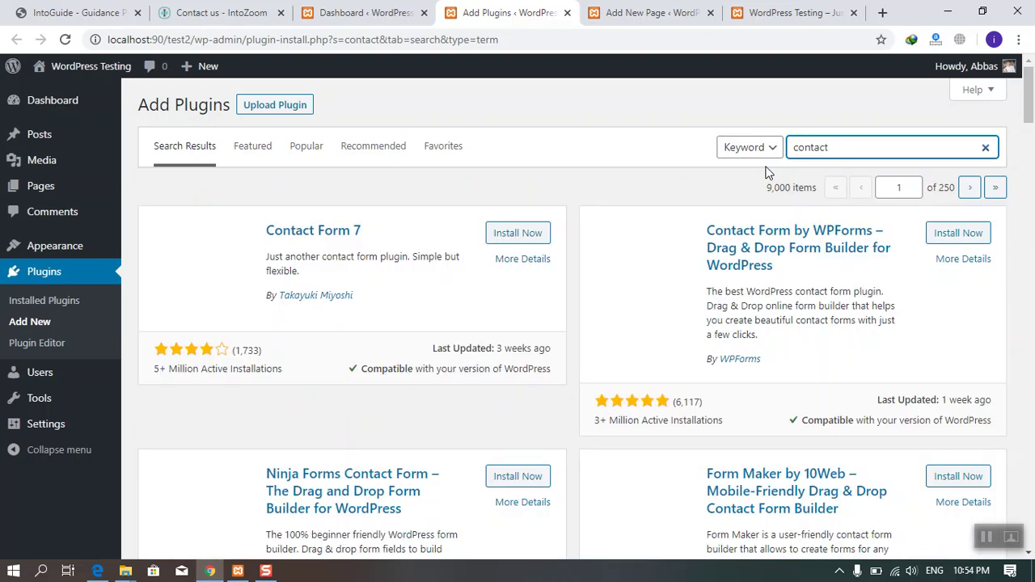
Step: Install and activate the Contact Form 7 plugin and open its list of contact forms
left_click(513, 233)
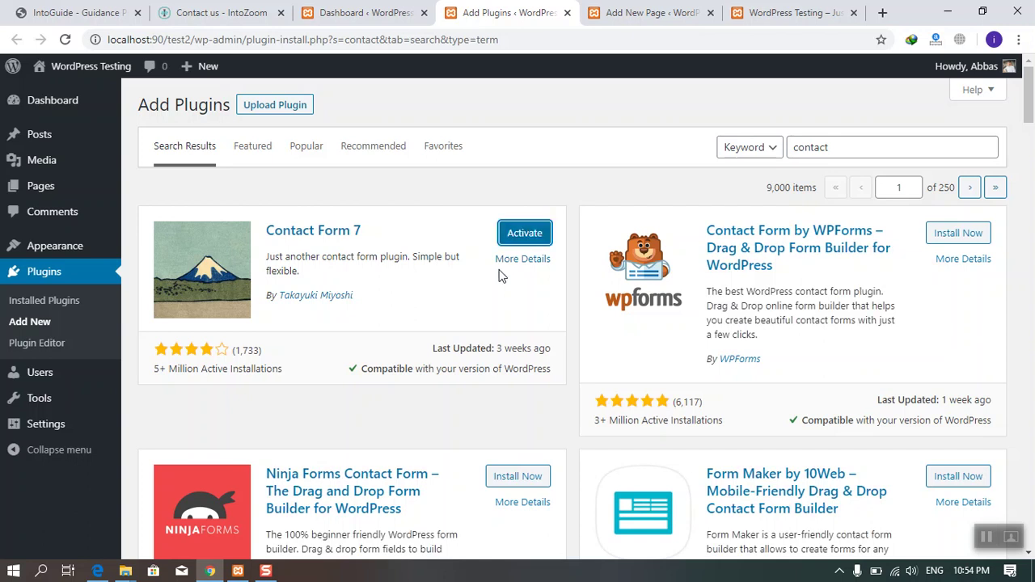
left_click(525, 233)
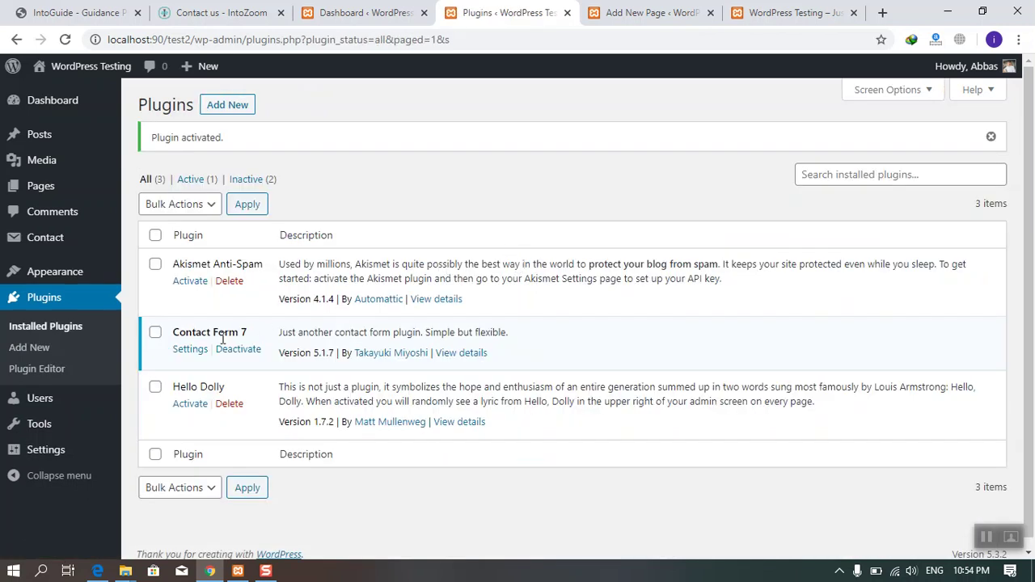
mouse_move(47, 243)
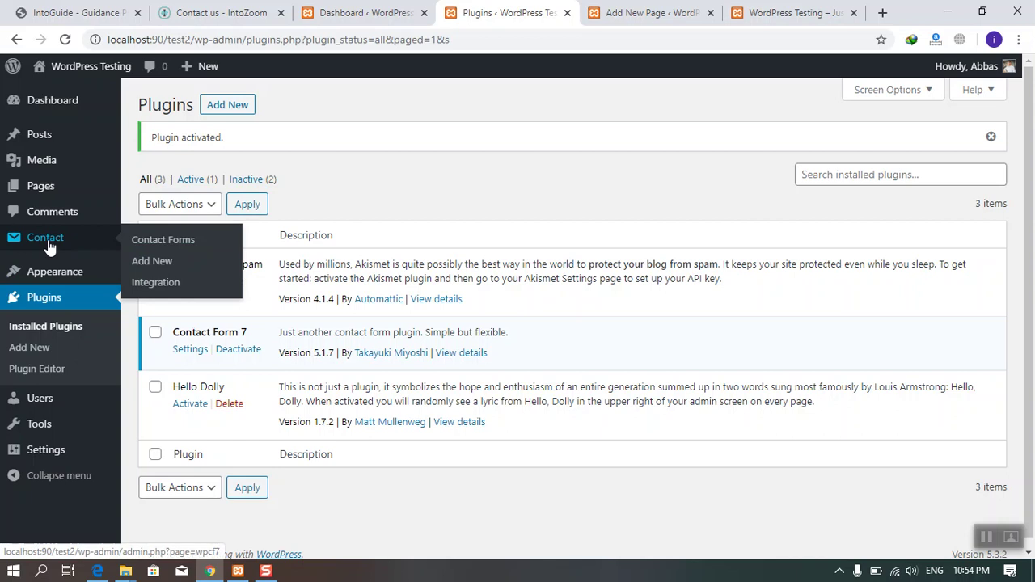
left_click(151, 242)
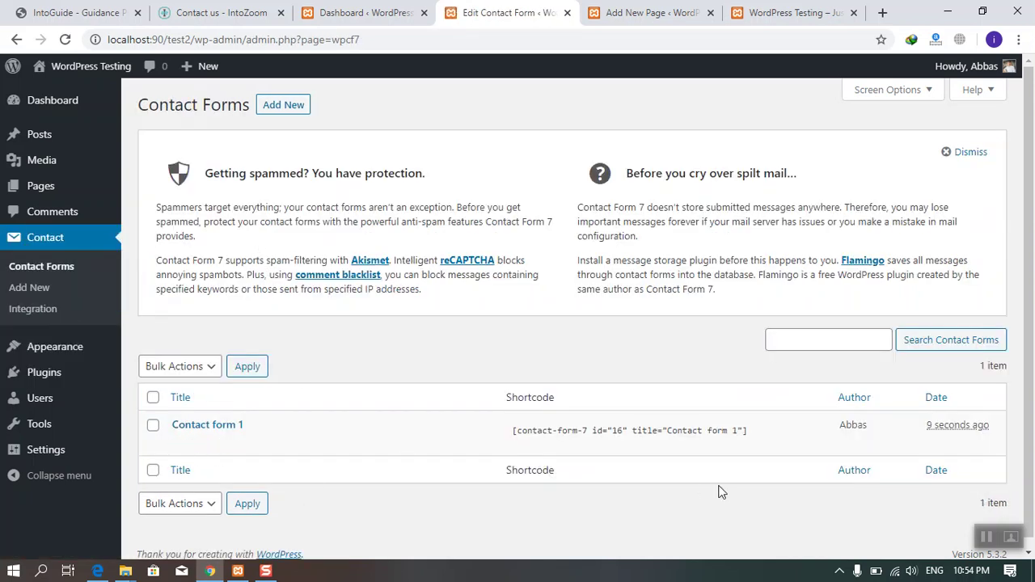
Step: Select the shortcode of Contact form 1 and dismiss the notice above the contact forms list
left_click(542, 429)
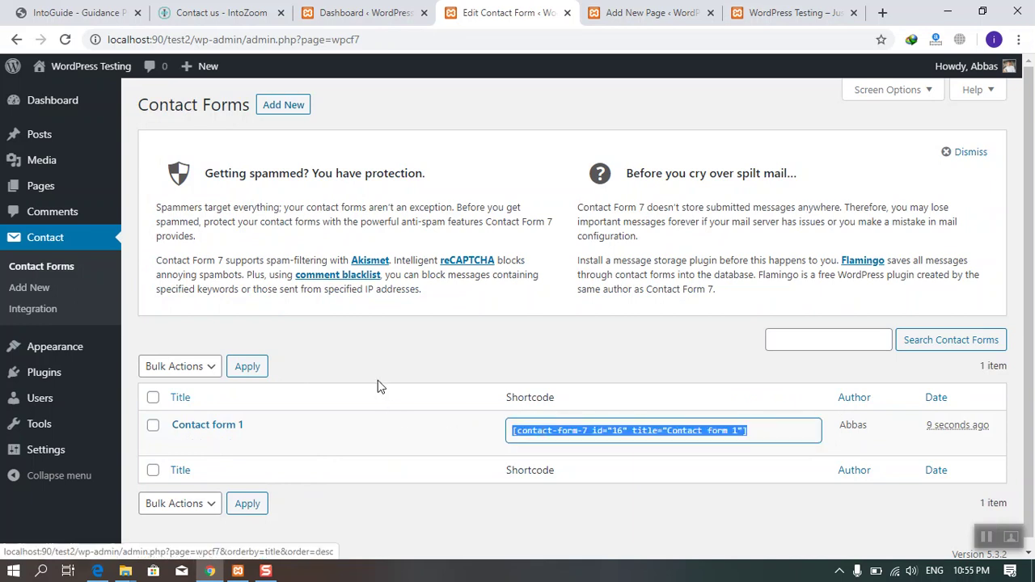
scroll(191, 510, "down", 1)
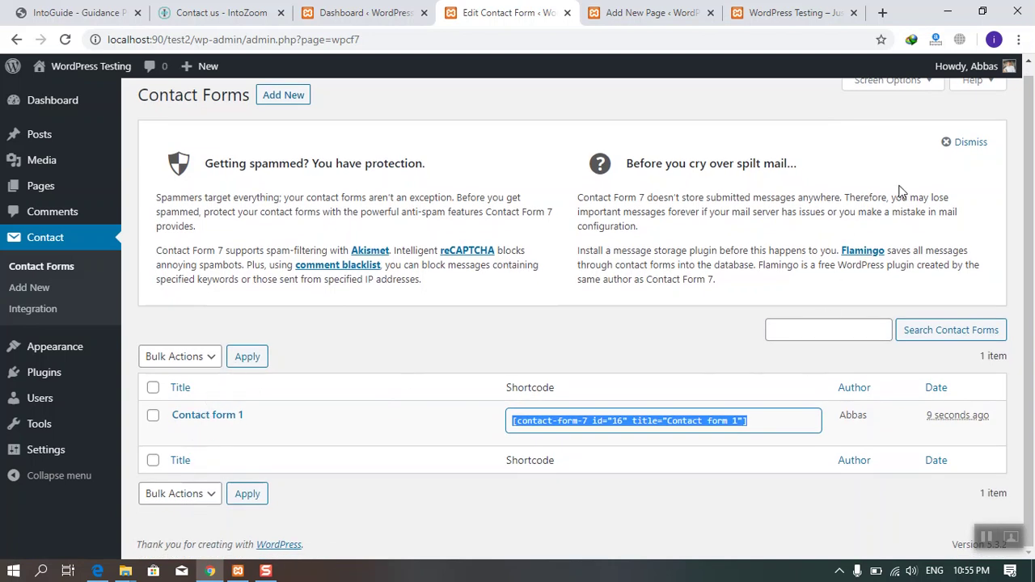
left_click(952, 144)
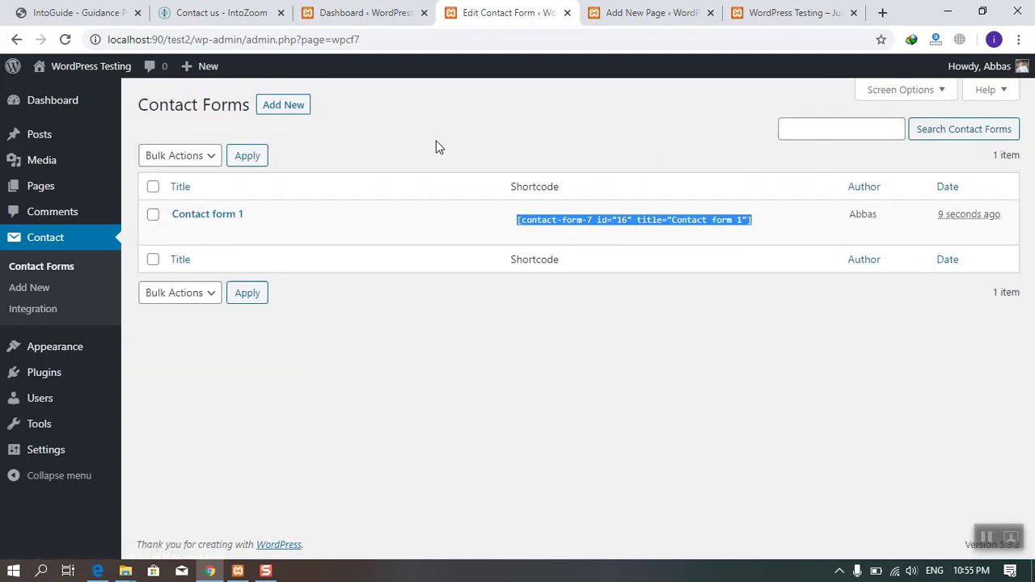
Step: Create and save a contact form titled "contact" and copy its shortcode
left_click(294, 107)
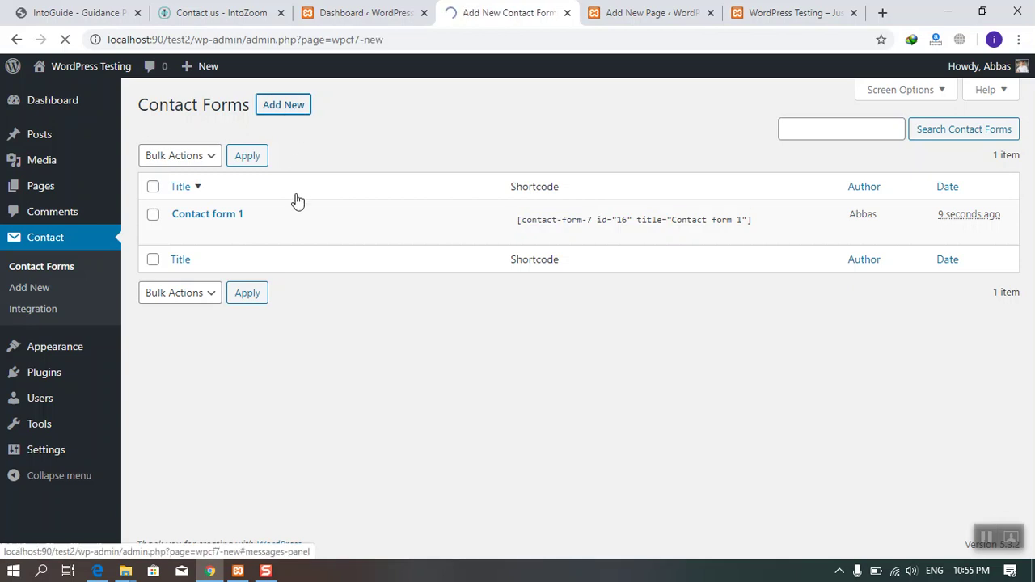
type("contact")
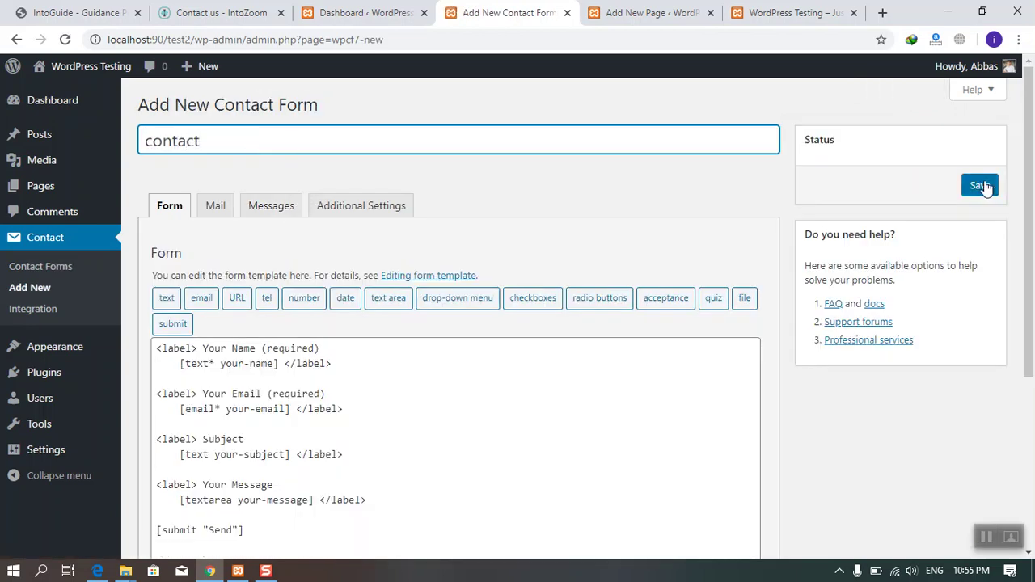
left_click(979, 186)
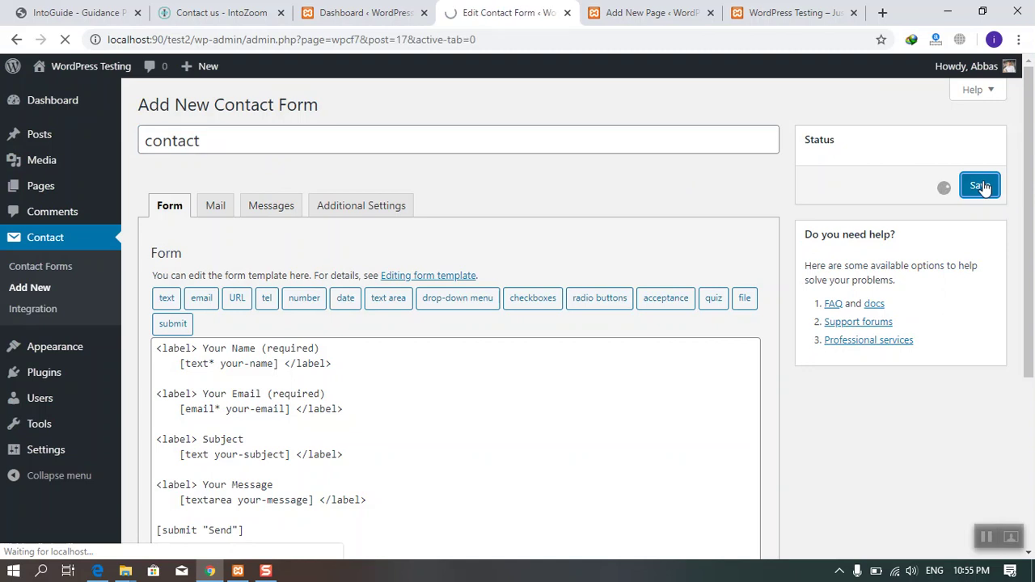
left_click(230, 237)
key("ctrl+c")
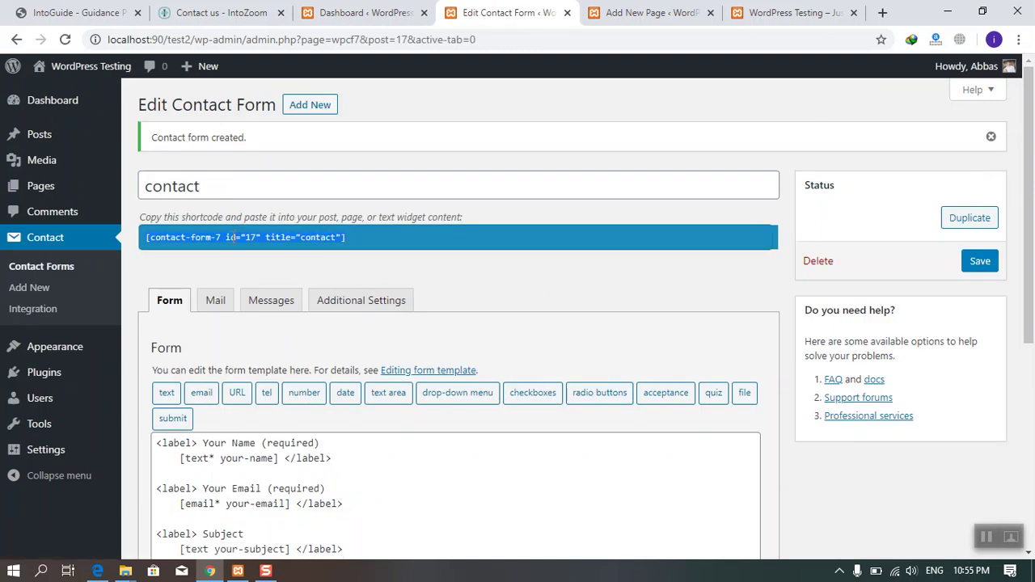
Step: Add a new page from the site's page list and title it "Contact us"
mouse_move(87, 194)
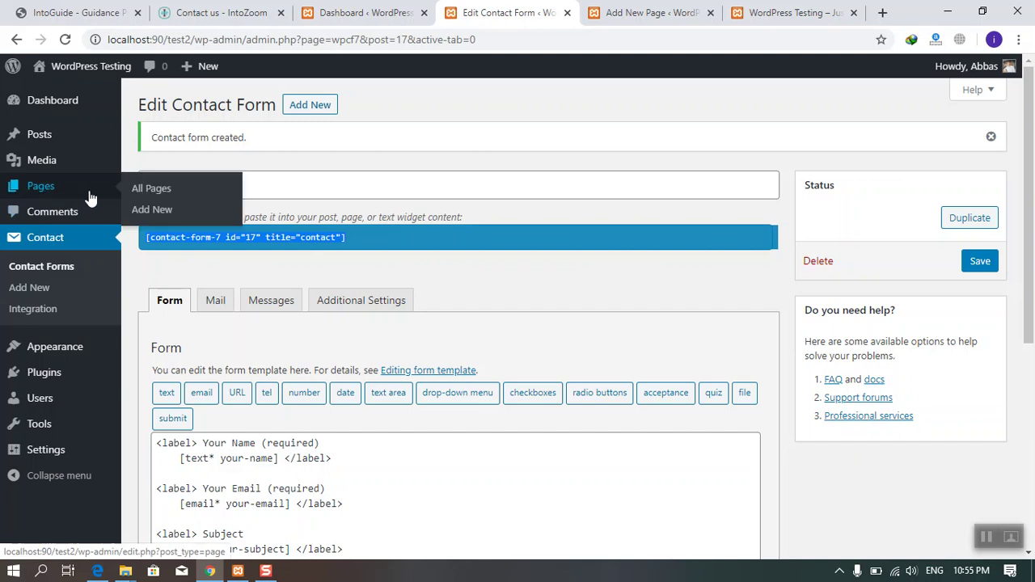
left_click(150, 191)
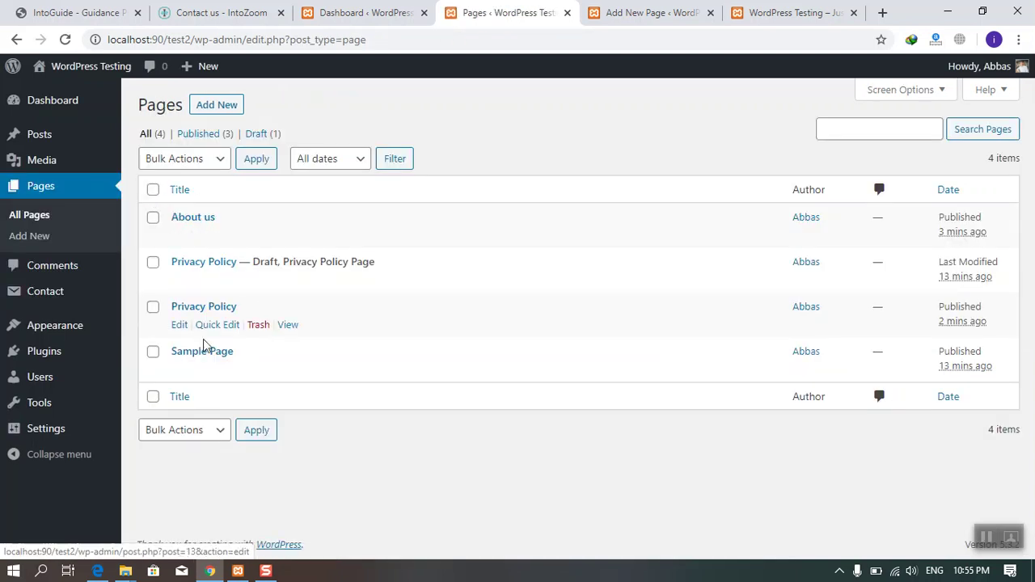
left_click(232, 105)
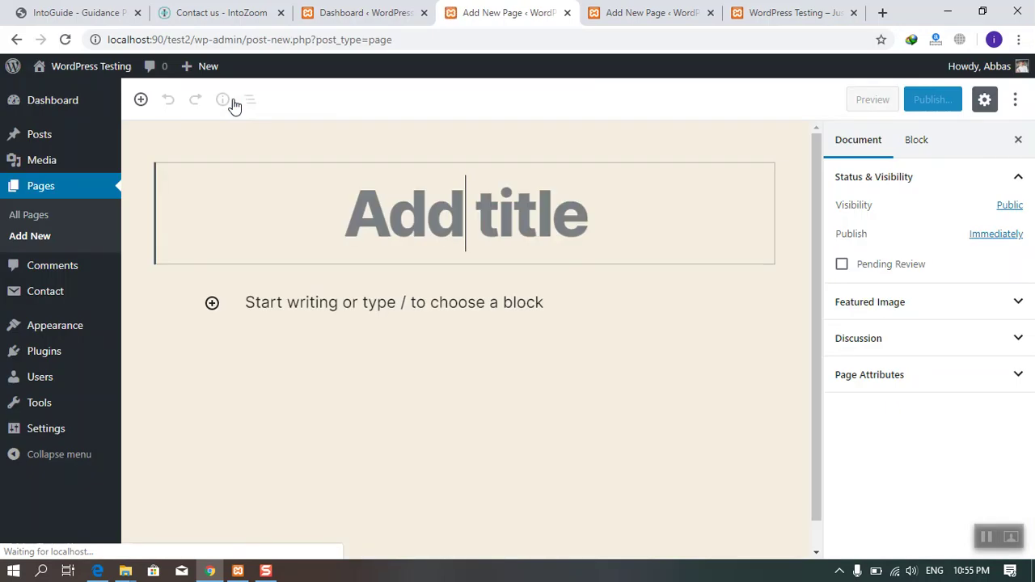
type("Contact us")
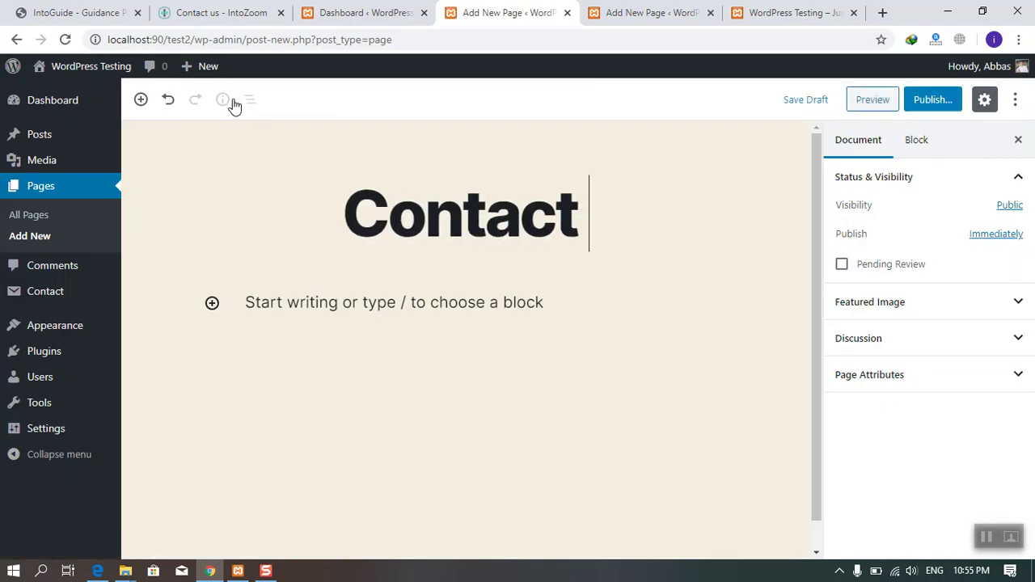
Step: Paste the copied contact form shortcode into the page body below an empty paragraph and publish the Contact us page
left_click(348, 303)
key("Return")
key("Return")
key("Up")
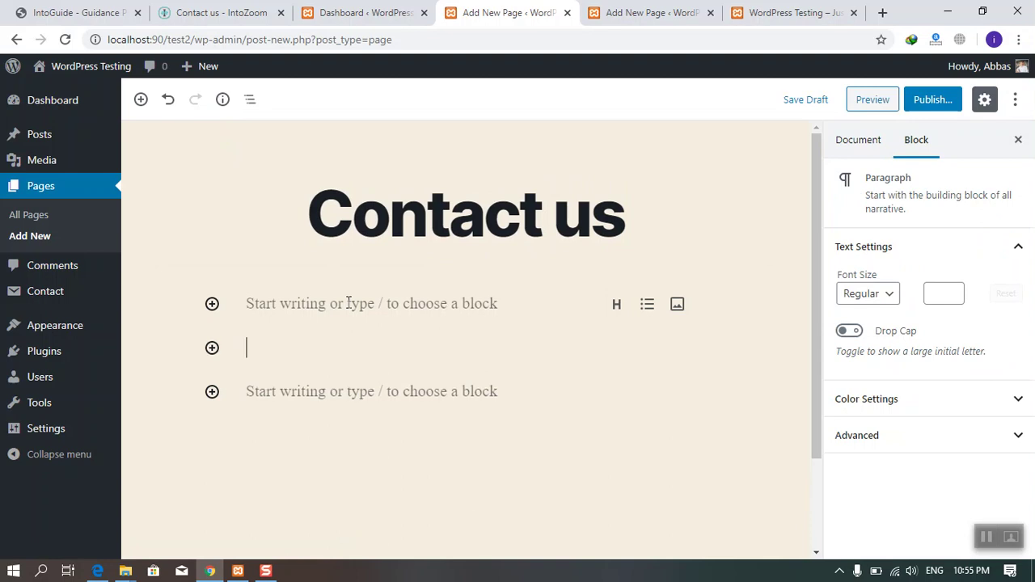
key("ctrl+v")
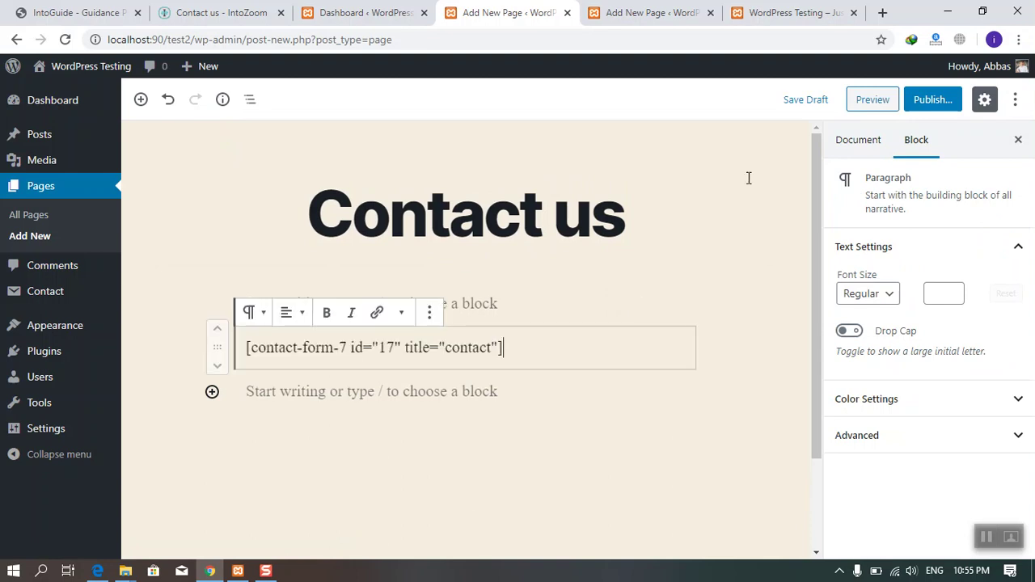
left_click(947, 99)
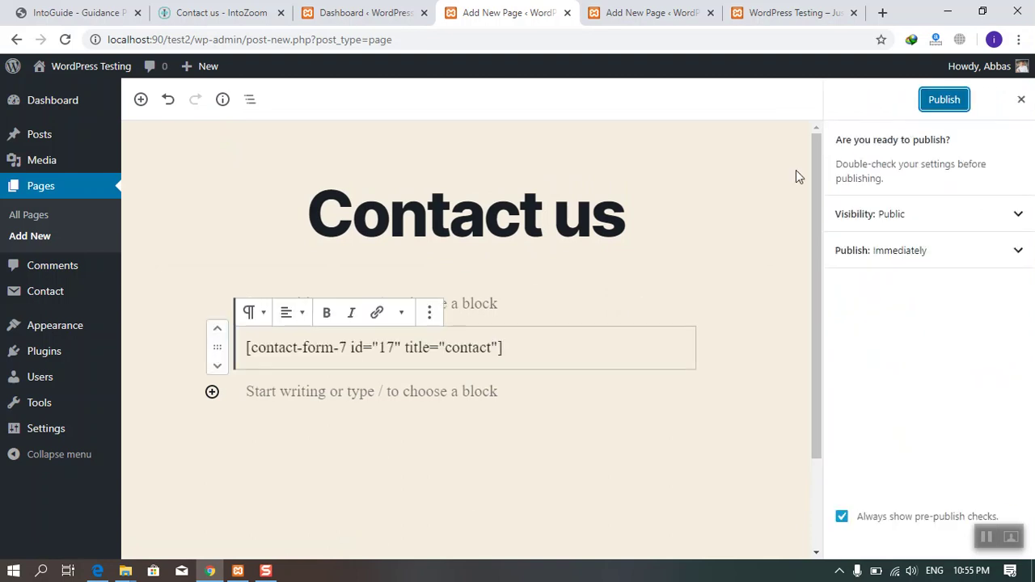
left_click(945, 101)
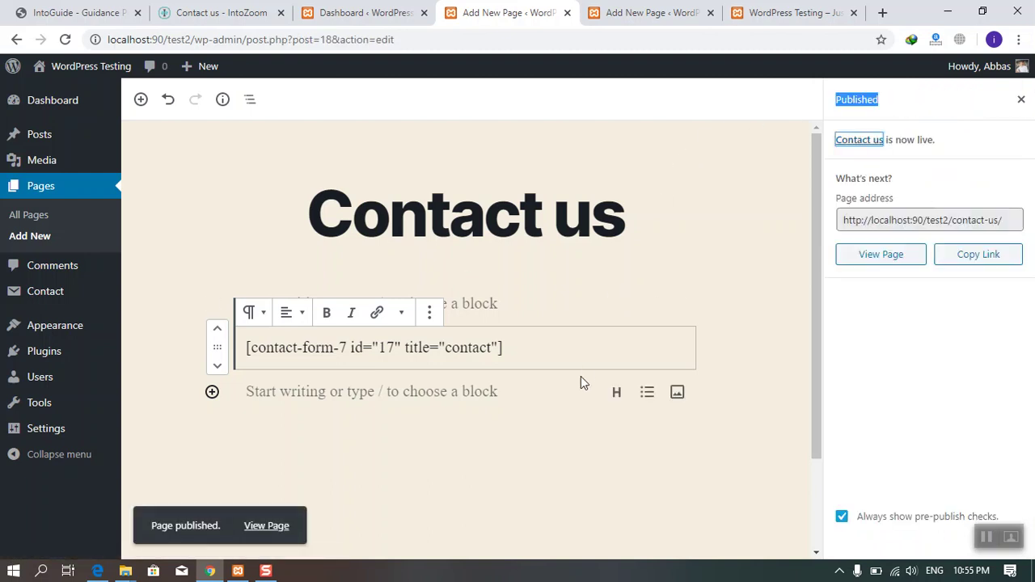
Step: Return to the WordPress Testing site, reload its front page, and open Contact us from the header menu
left_click(623, 13)
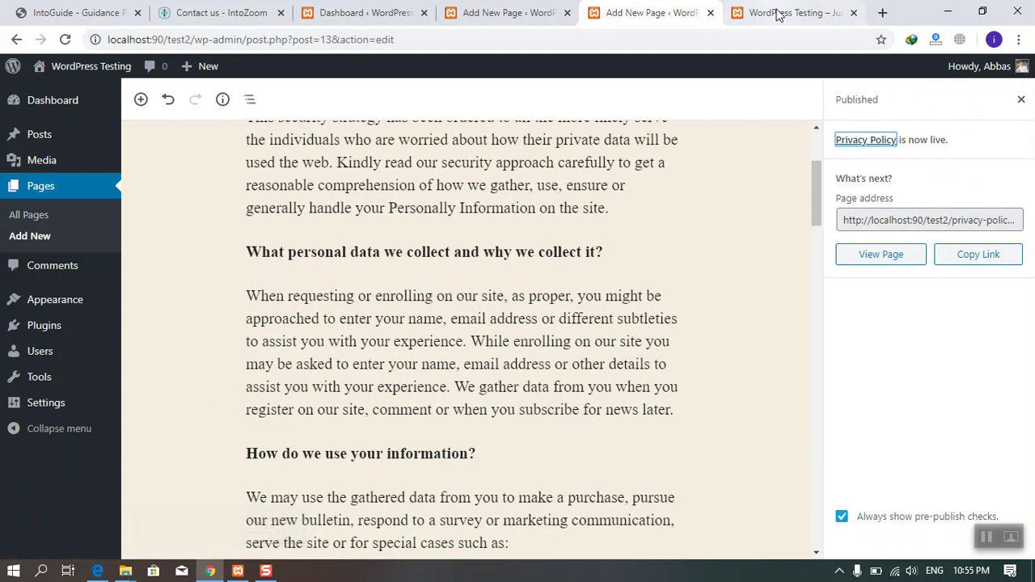
left_click(776, 13)
left_click(167, 121)
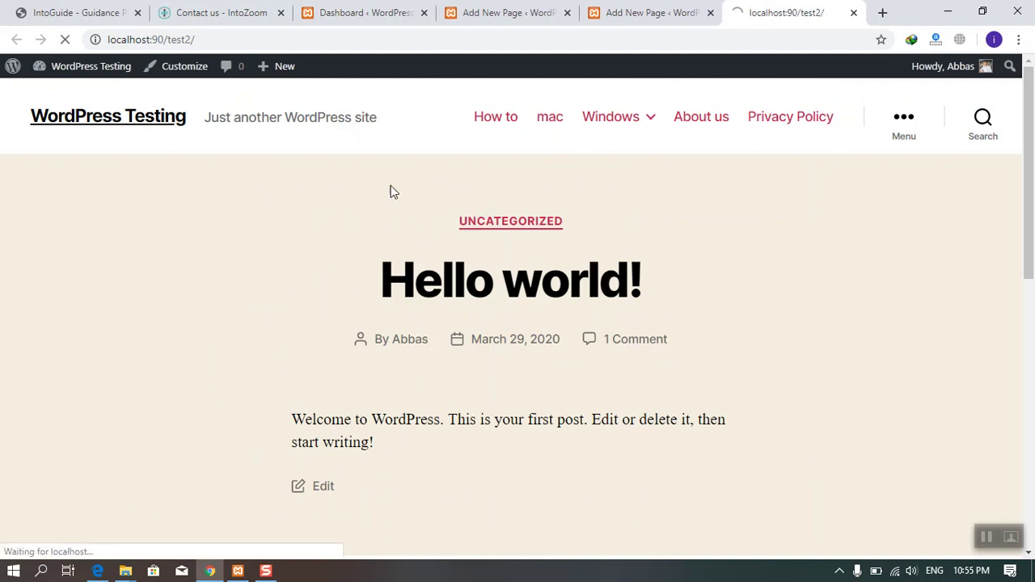
left_click(809, 135)
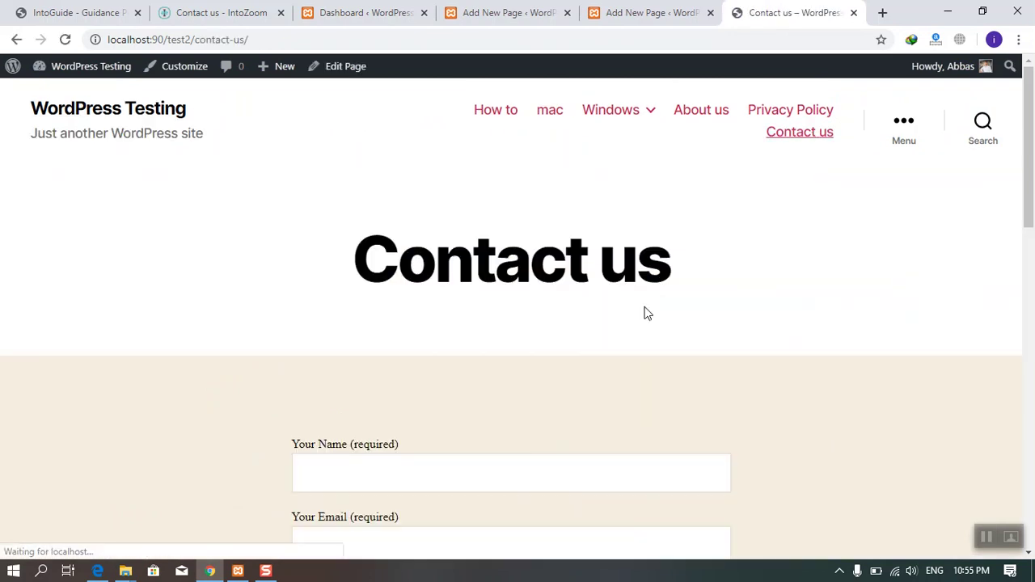
Step: Examine the Contact us page's form fields, header menu and footer widgets
scroll(644, 314, "down", 3)
left_click(438, 235)
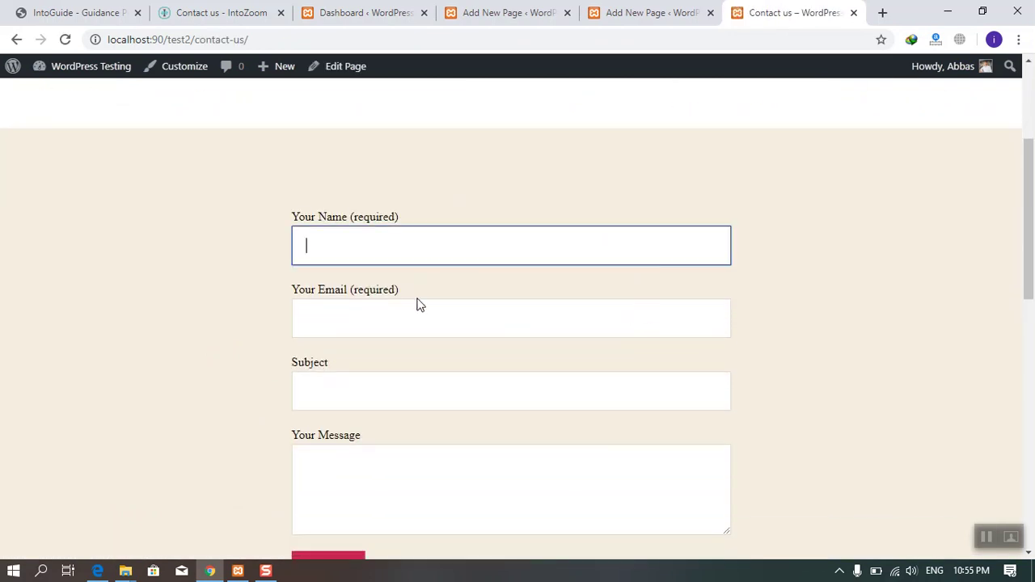
left_click(413, 317)
scroll(437, 372, "down", 2)
left_click(448, 341)
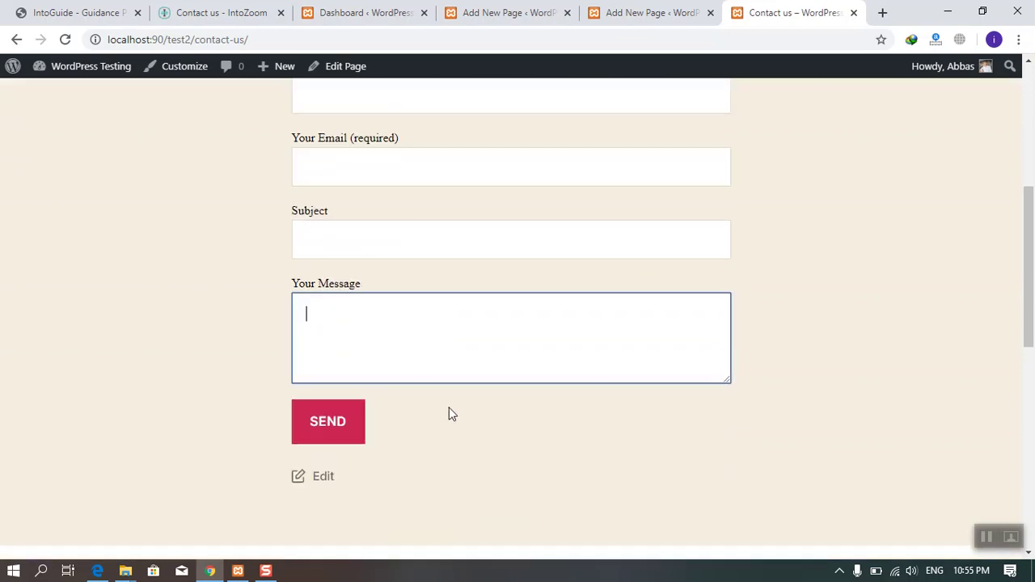
scroll(458, 426, "up", 5)
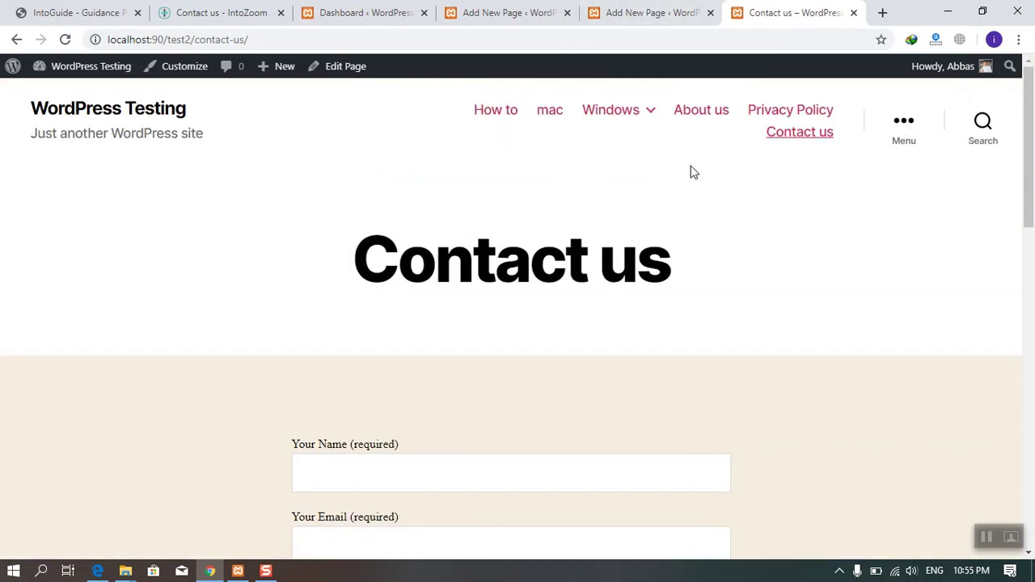
scroll(827, 261, "down", 5)
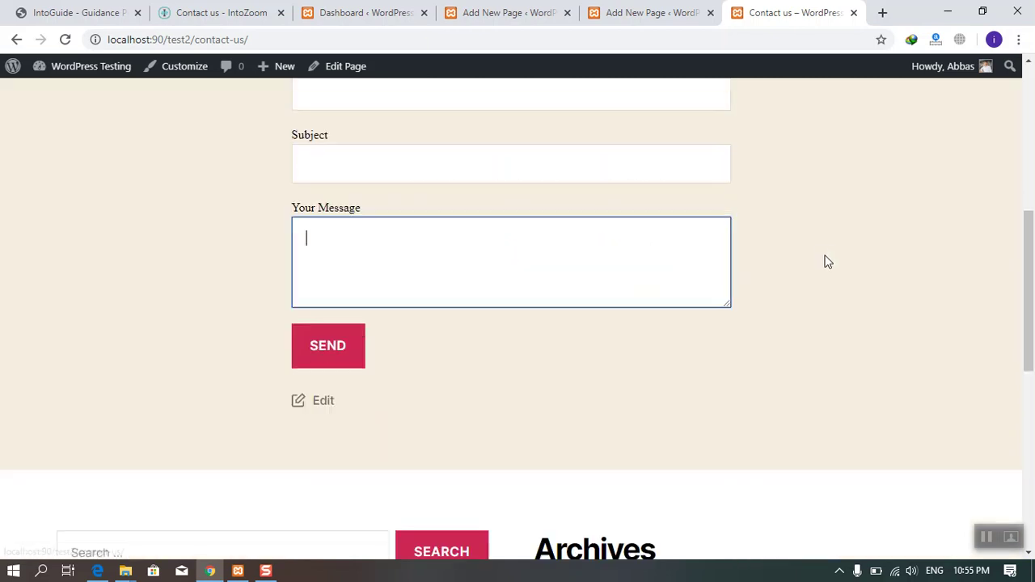
scroll(827, 456, "down", 10)
scroll(472, 414, "up", 2)
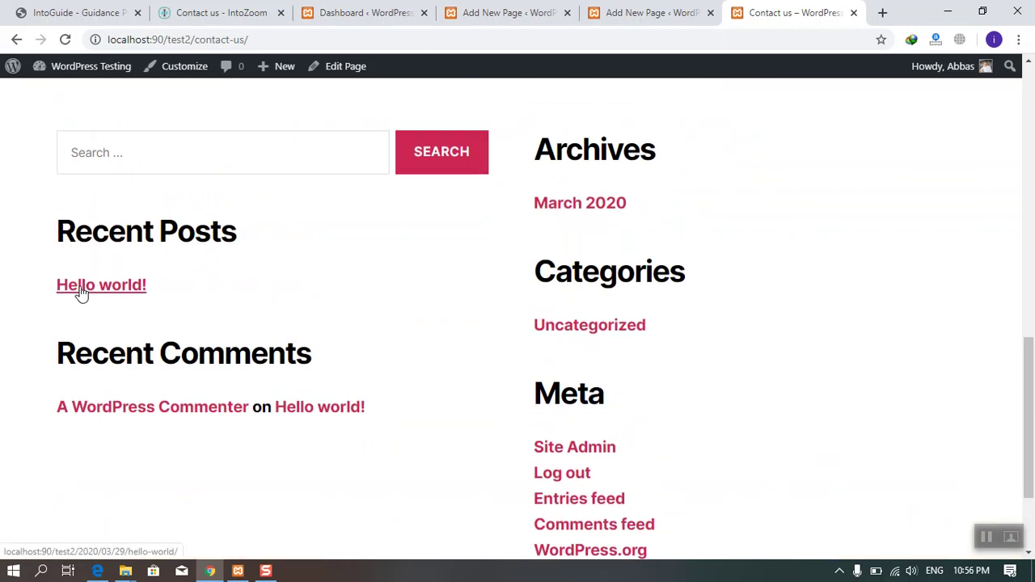
scroll(173, 302, "up", 3)
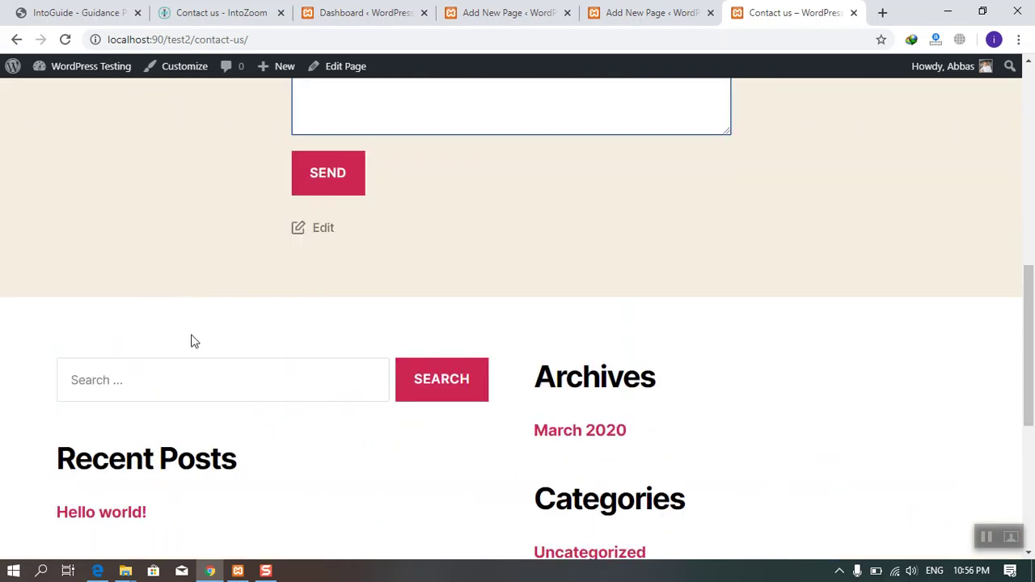
Step: Open the site's menu editor and remove the About us and Privacy Policy pages from Header Menu
left_click(506, 13)
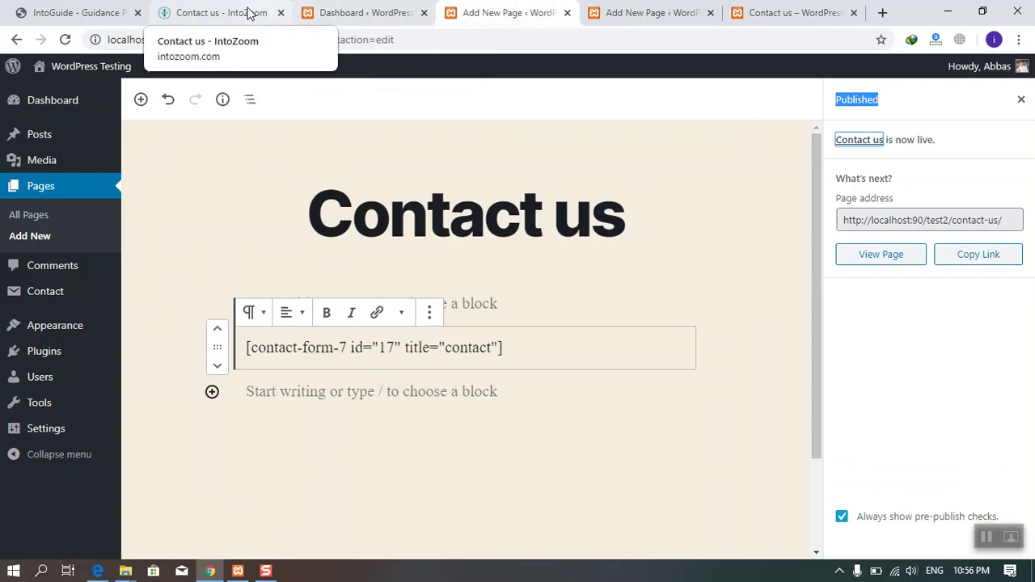
mouse_move(50, 328)
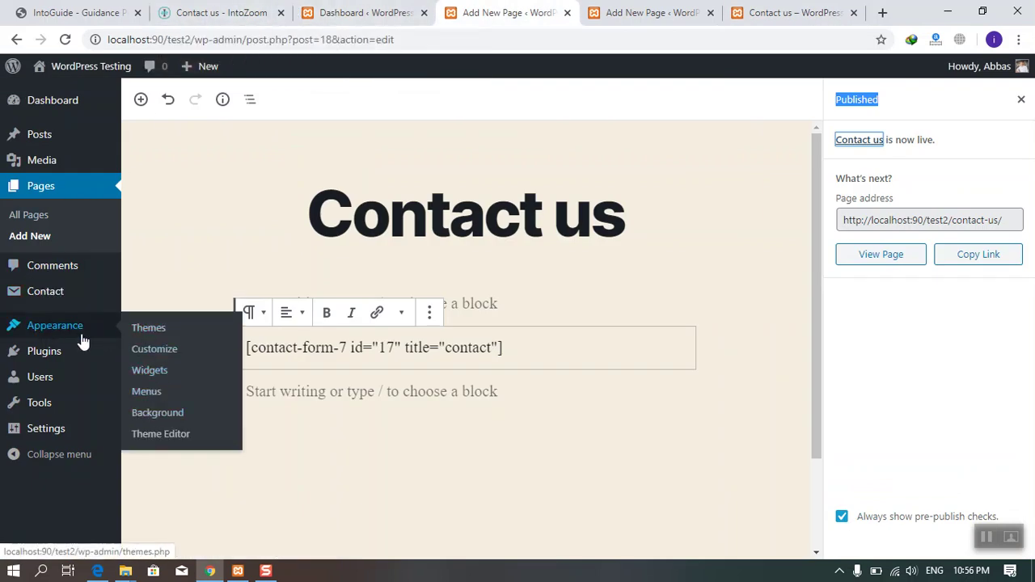
left_click(158, 393)
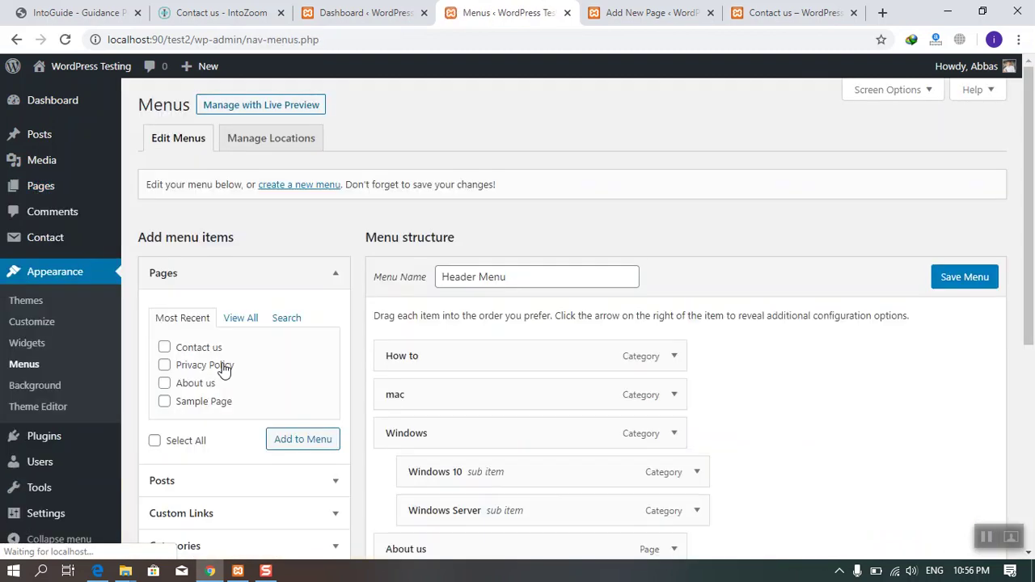
scroll(227, 364, "down", 3)
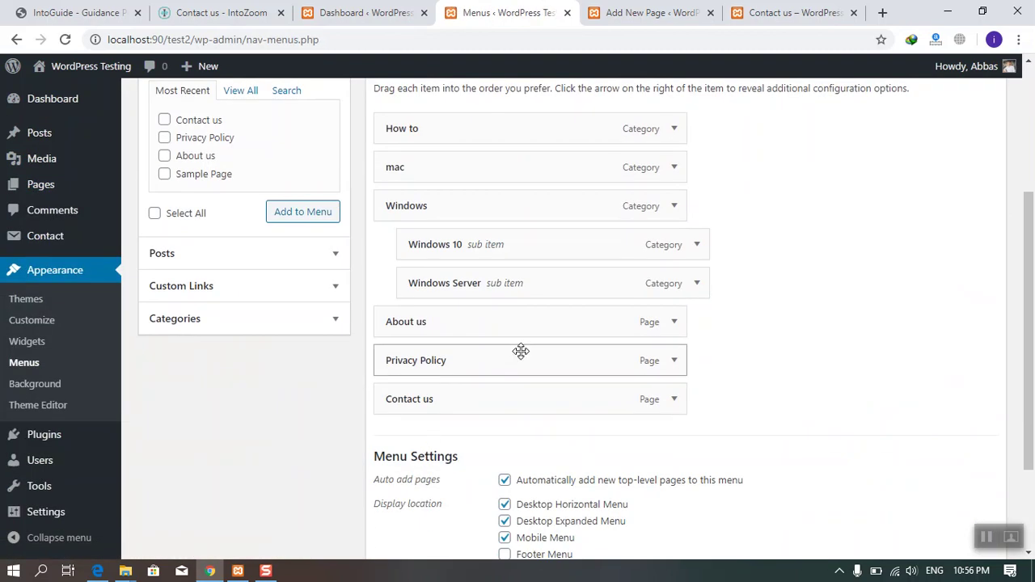
left_click(673, 321)
scroll(531, 374, "down", 2)
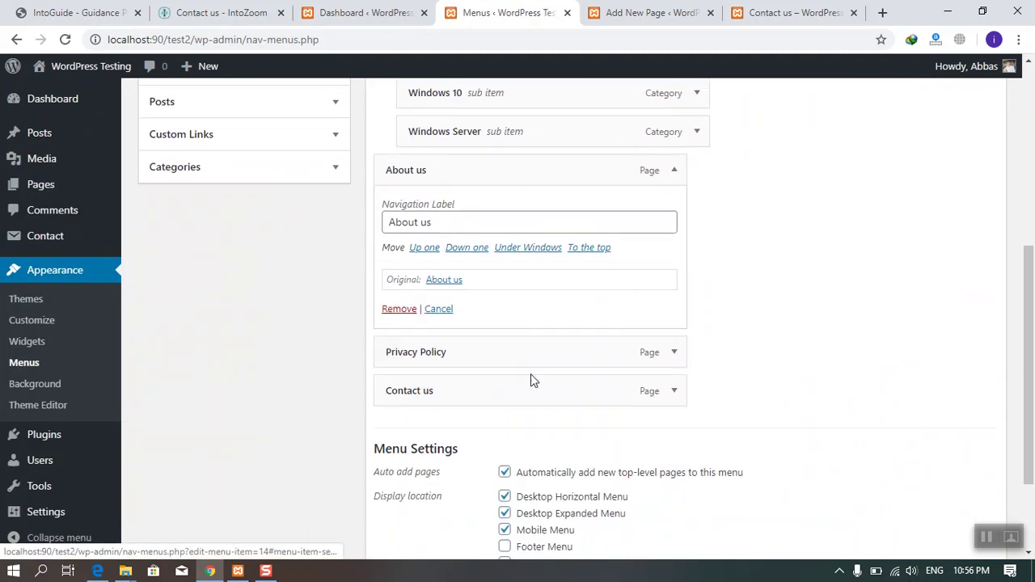
left_click(408, 309)
left_click(676, 224)
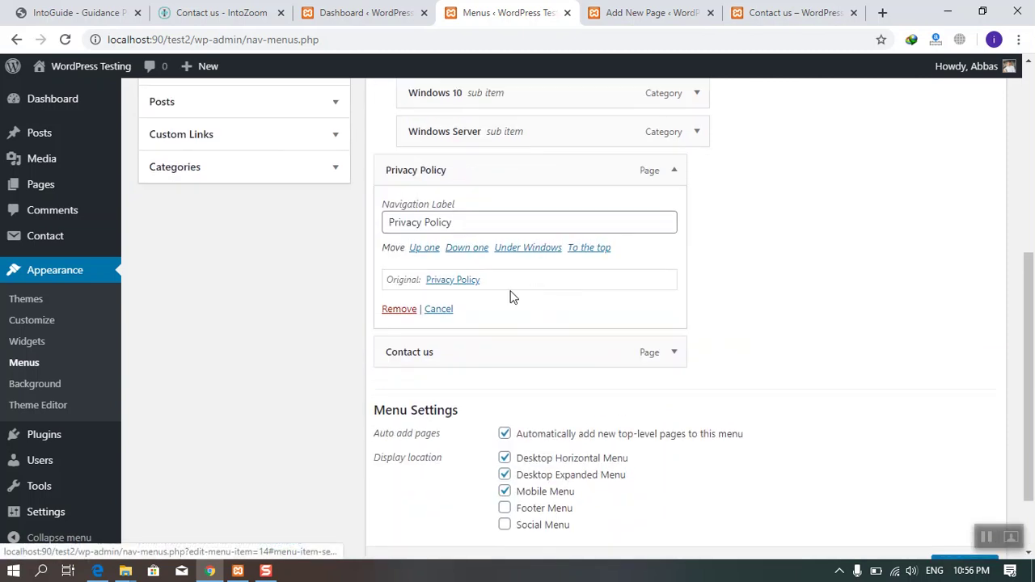
left_click(399, 309)
Step: Remove the Contact us page from Header Menu and save the menu
left_click(662, 260)
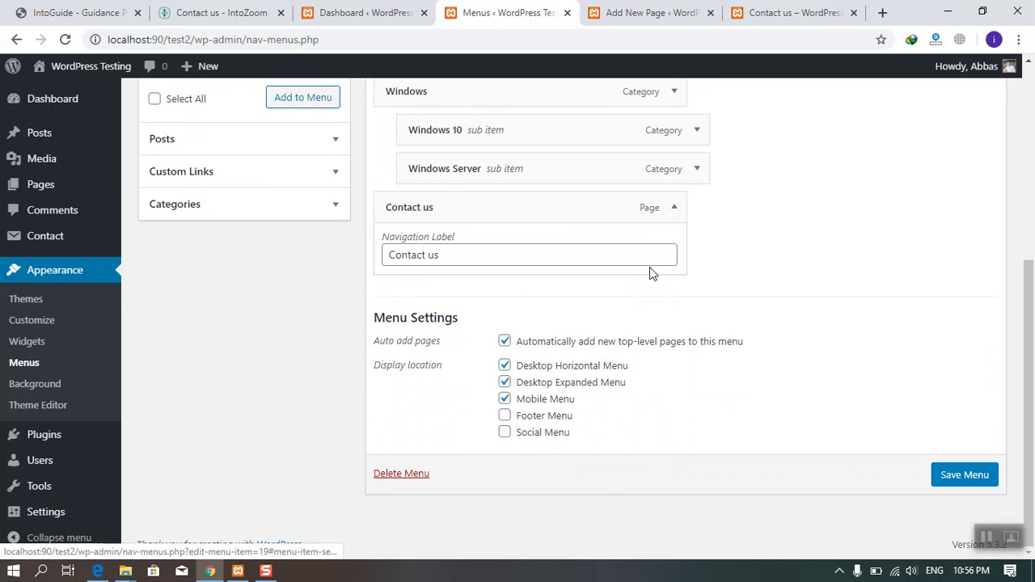
left_click(400, 309)
scroll(404, 313, "up", 3)
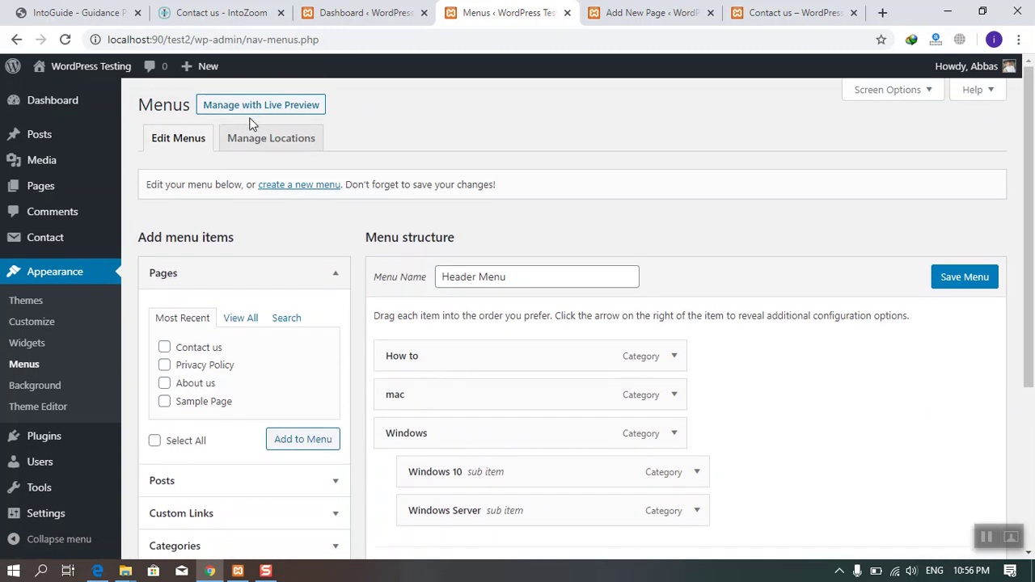
left_click(289, 186)
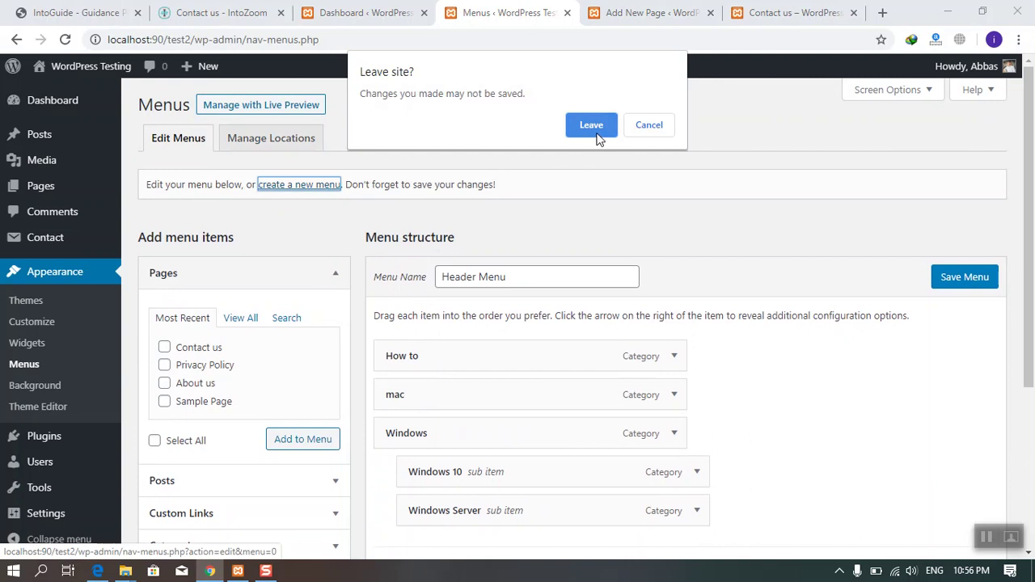
left_click(662, 131)
left_click(956, 277)
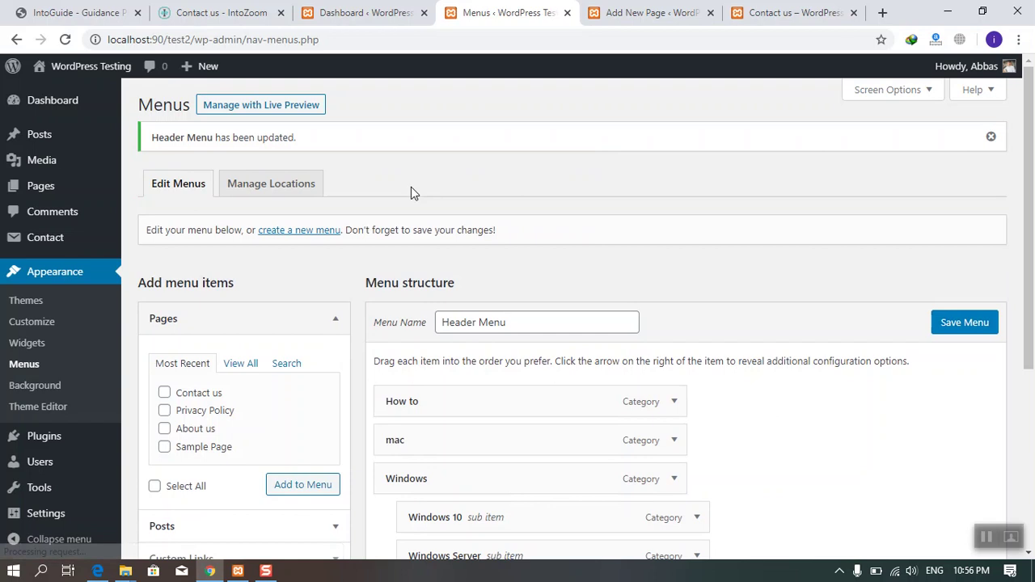
Step: Create a new menu named "Footer menu"
left_click(305, 231)
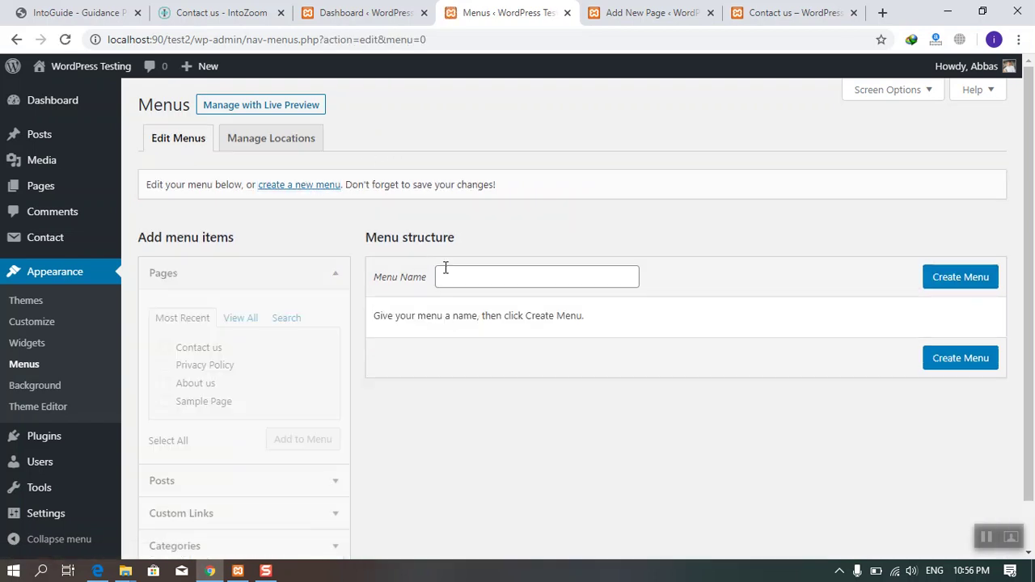
left_click(453, 276)
type("Filter")
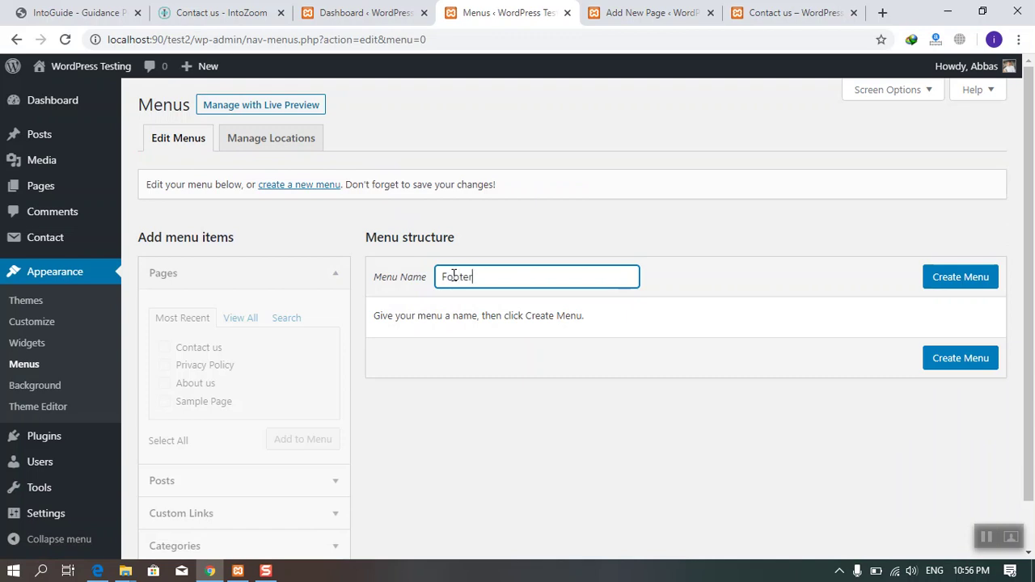
left_click(924, 282)
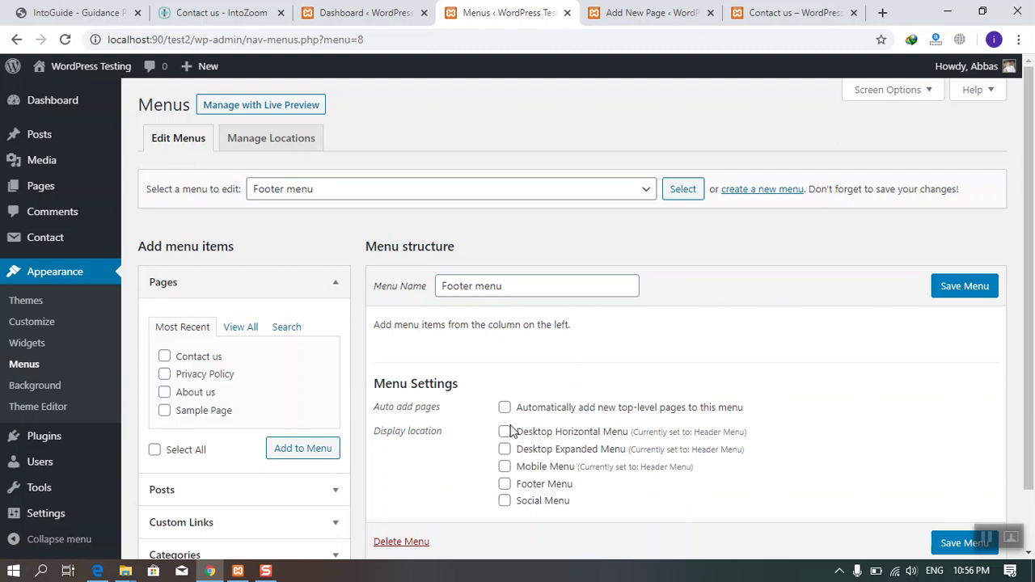
Step: Add the Contact us, Privacy Policy and About us pages to Footer menu
scroll(275, 424, "down", 2)
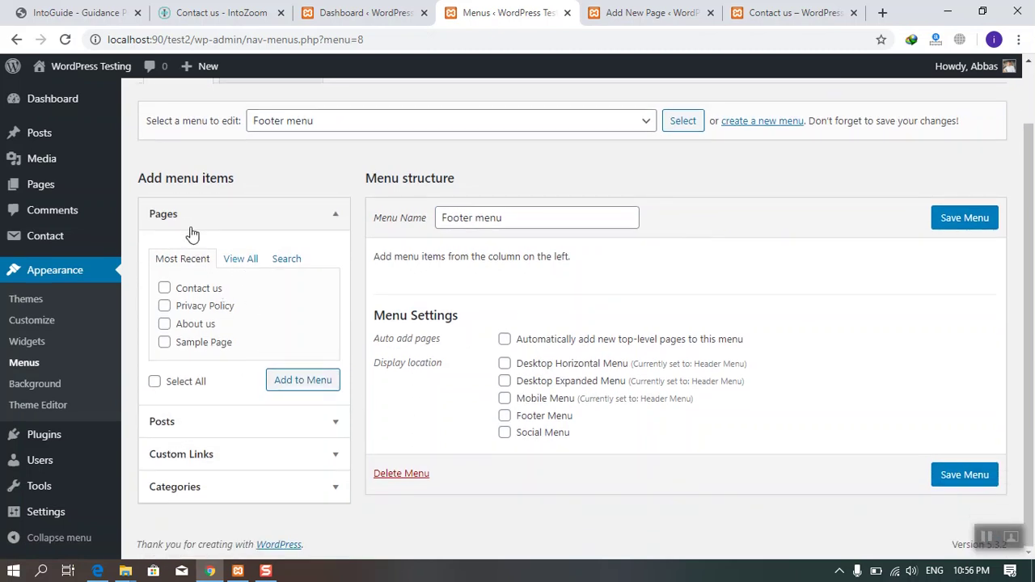
left_click(179, 293)
left_click(188, 307)
left_click(199, 327)
left_click(306, 387)
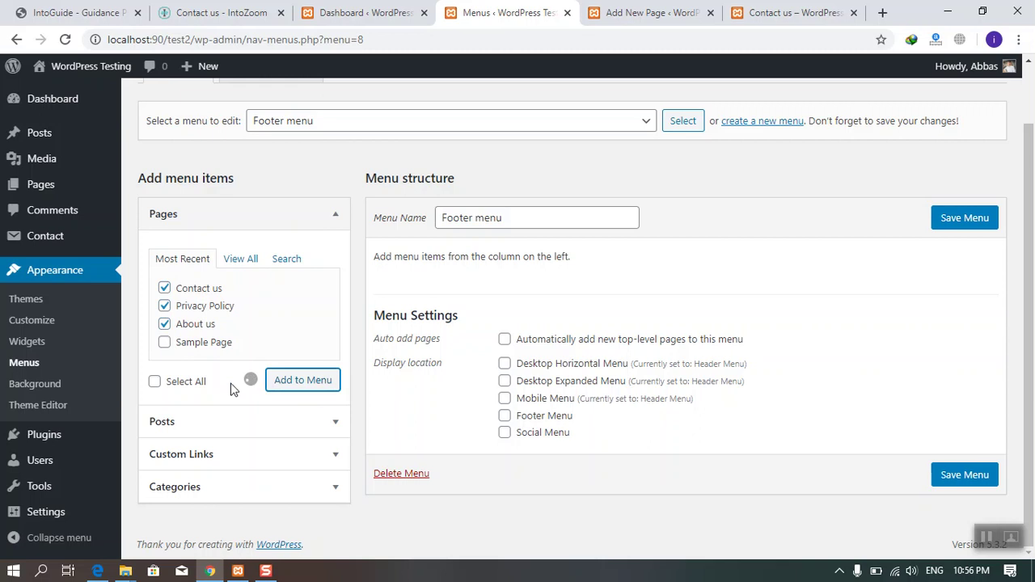
Step: Assign Footer menu to the Footer Menu display location and save it
scroll(564, 379, "down", 1)
scroll(564, 379, "down", 1)
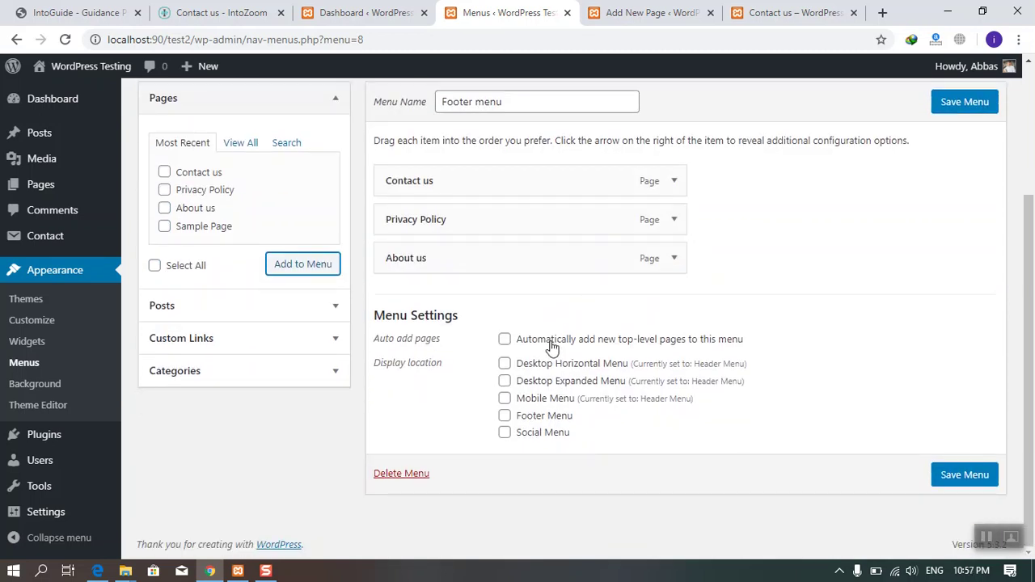
left_click(507, 417)
left_click(962, 475)
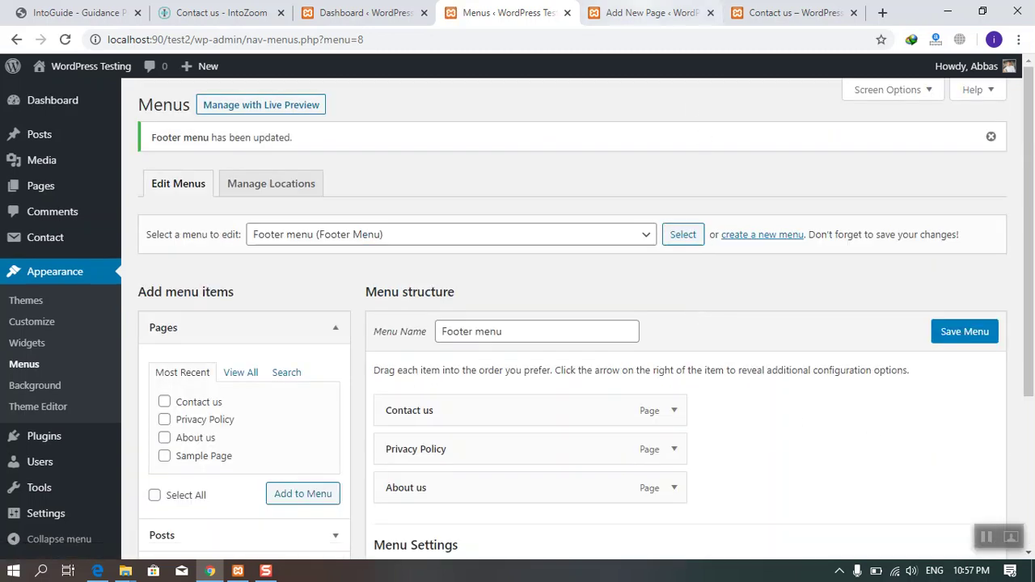
Step: Return to the WordPress Testing front page and check its footer links and header menu
left_click(647, 13)
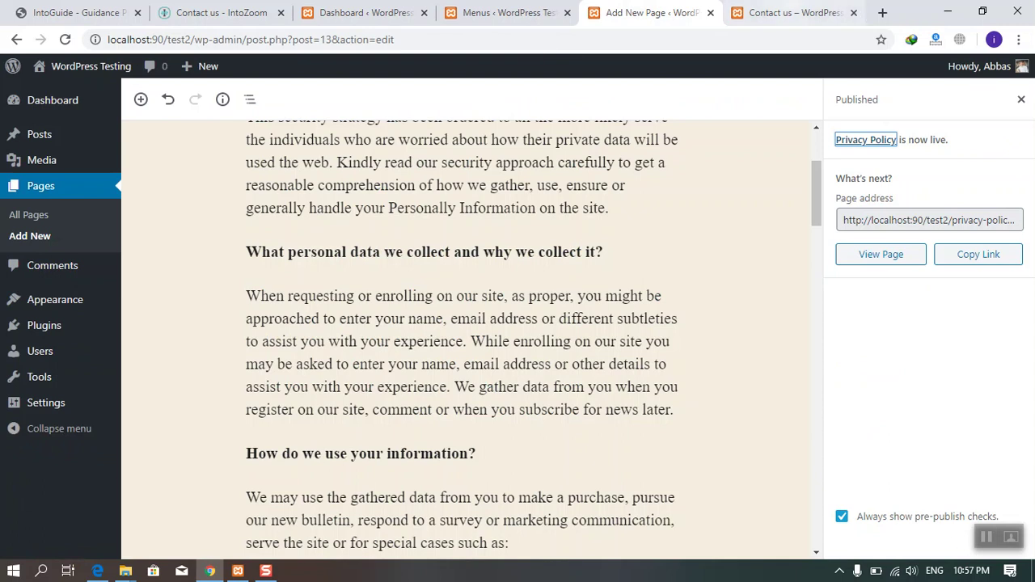
key("ctrl+Tab")
scroll(84, 261, "up", 10)
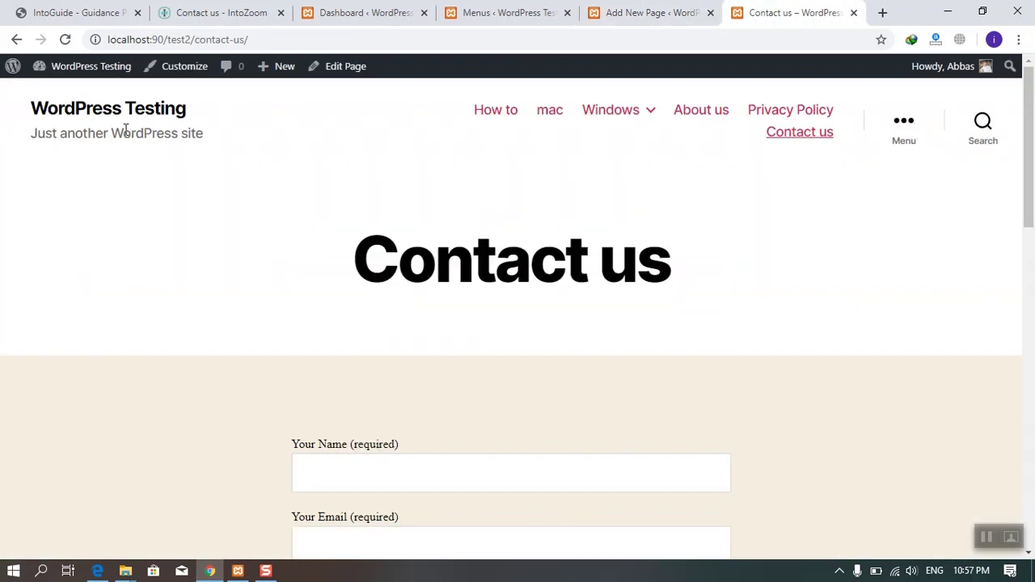
left_click(182, 107)
scroll(360, 261, "down", 20)
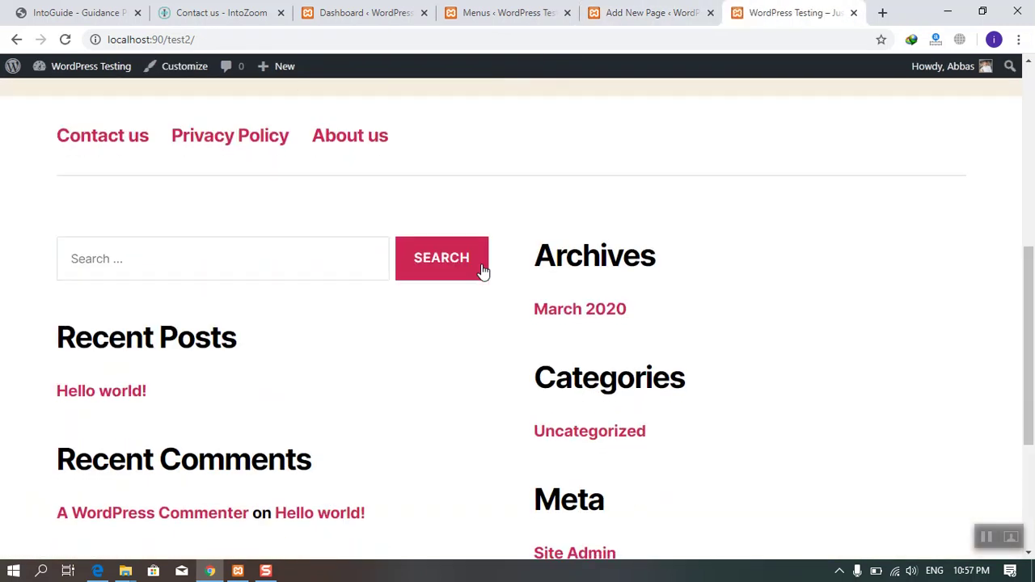
scroll(429, 280, "up", 2)
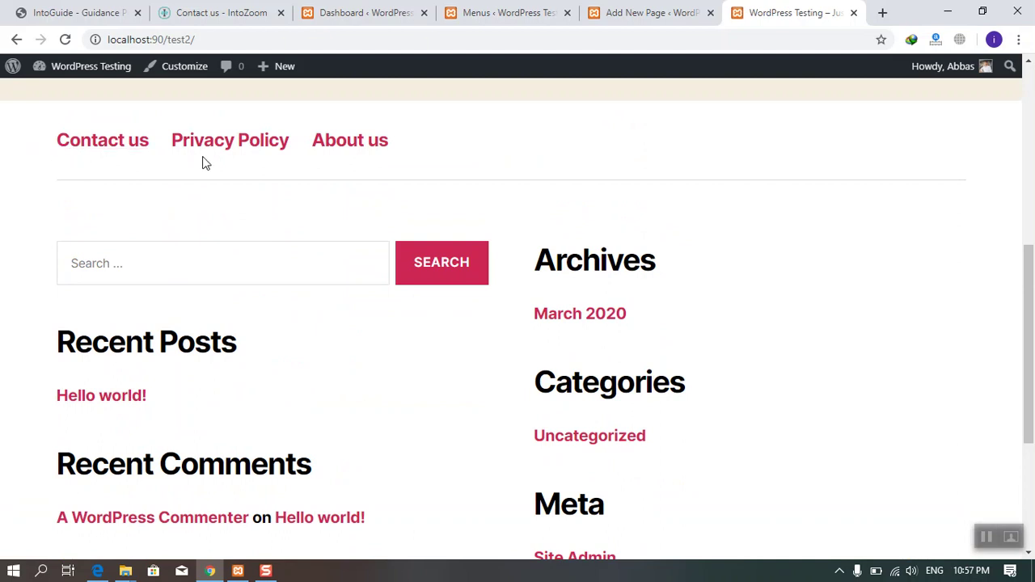
scroll(367, 187, "up", 6)
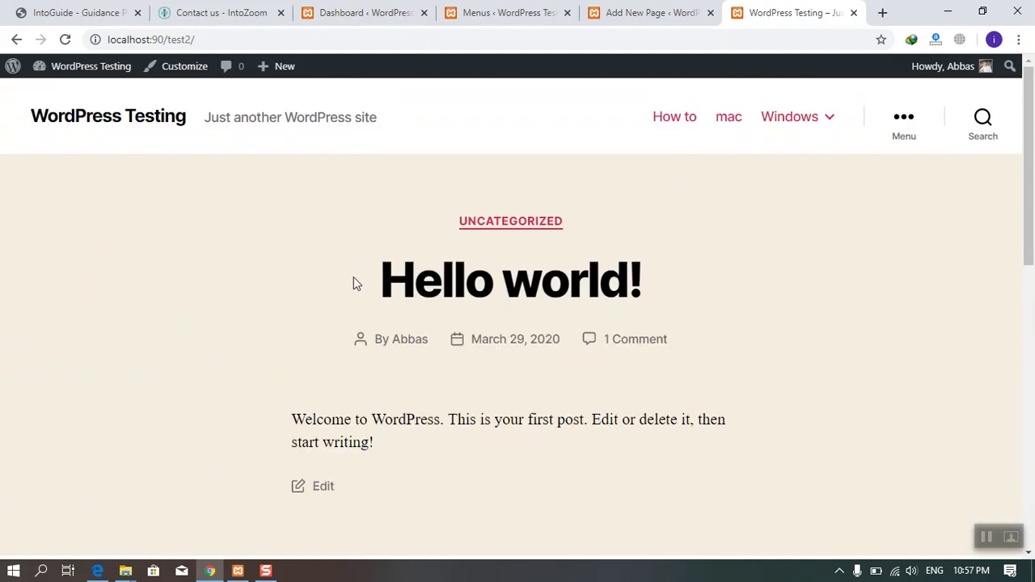
Step: Open the post categories in the admin area and add a new category named Apple with no parent
left_click(504, 13)
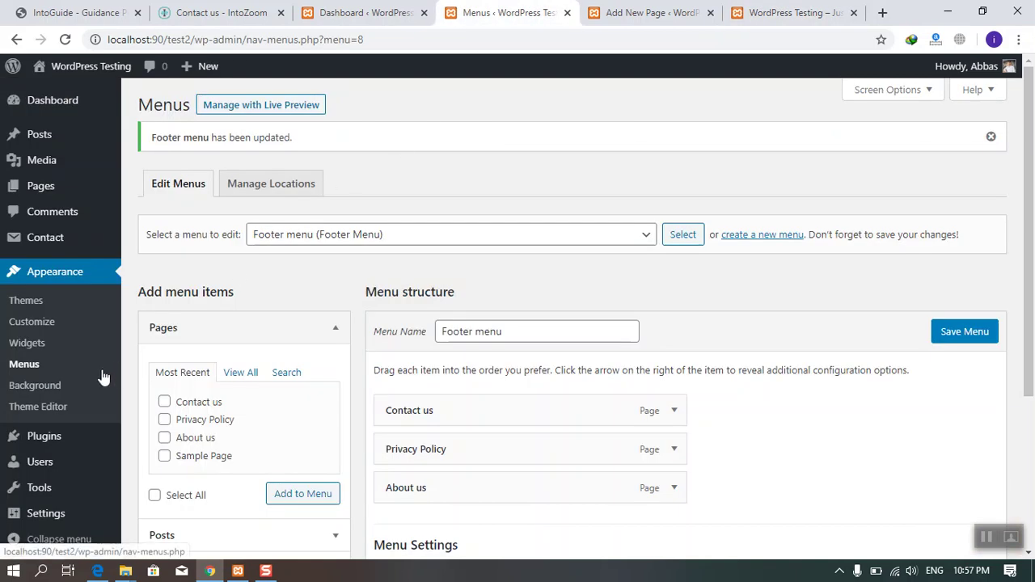
mouse_move(53, 162)
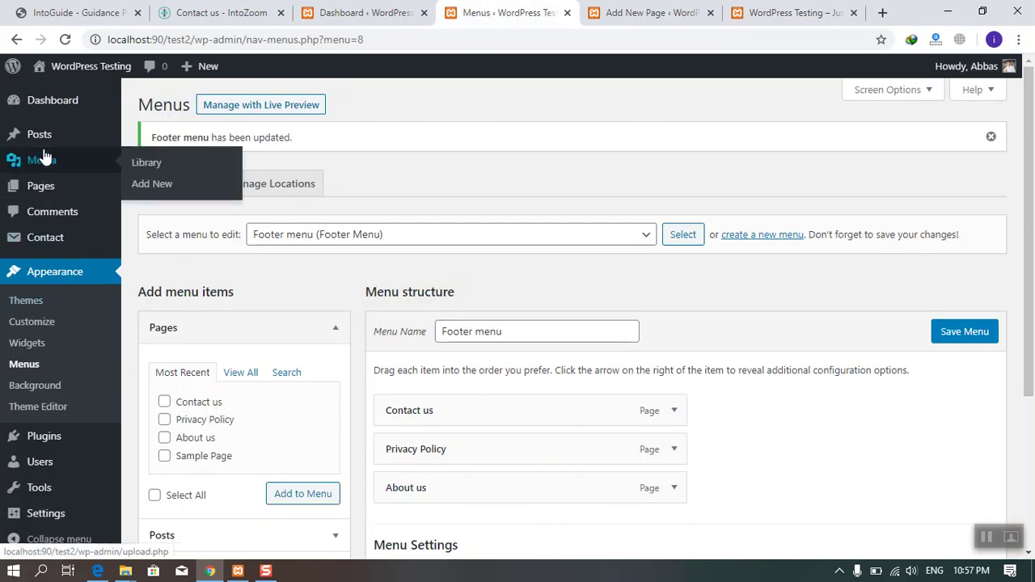
mouse_move(46, 144)
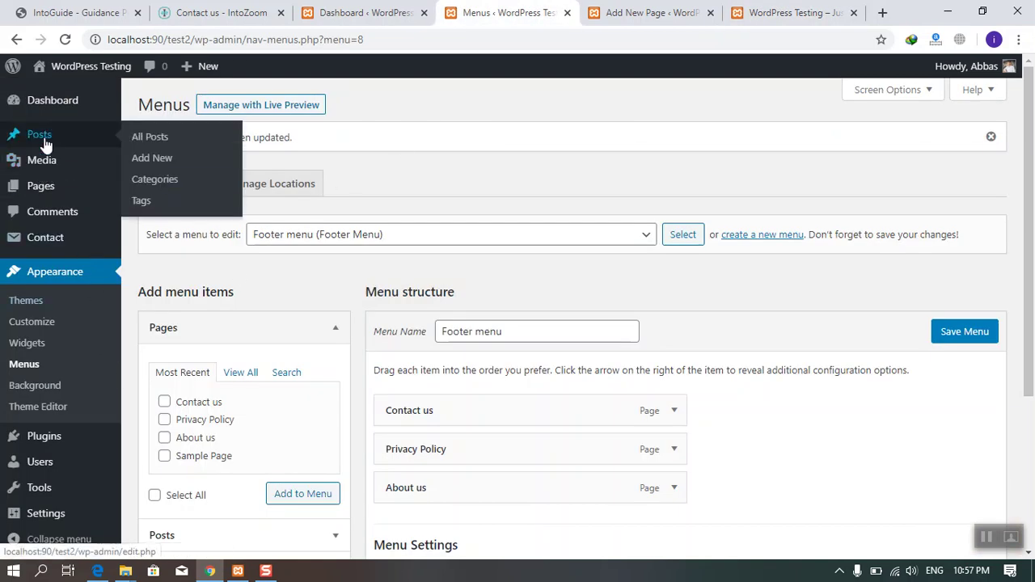
left_click(172, 186)
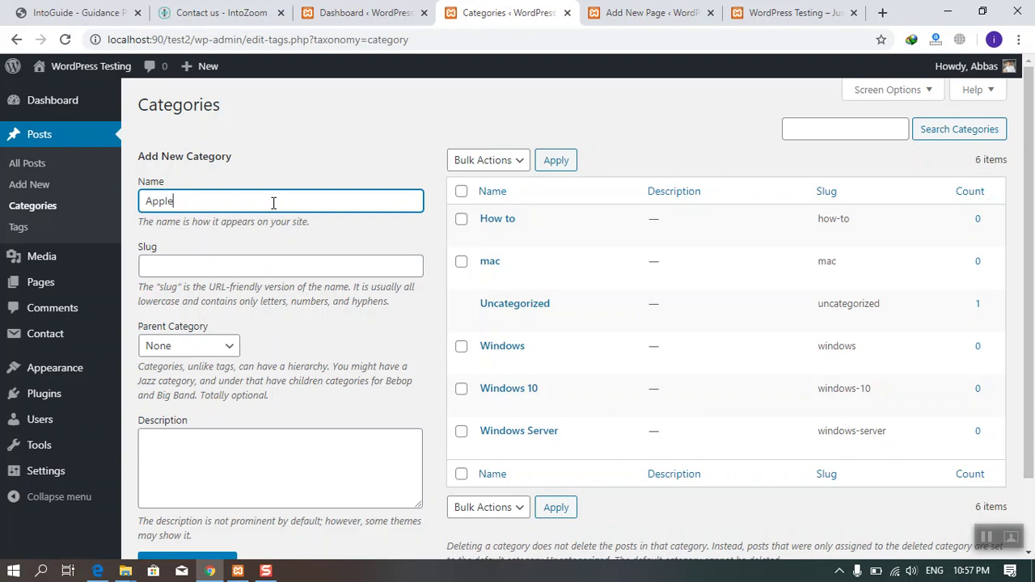
scroll(274, 236, "down", 1)
left_click(180, 486)
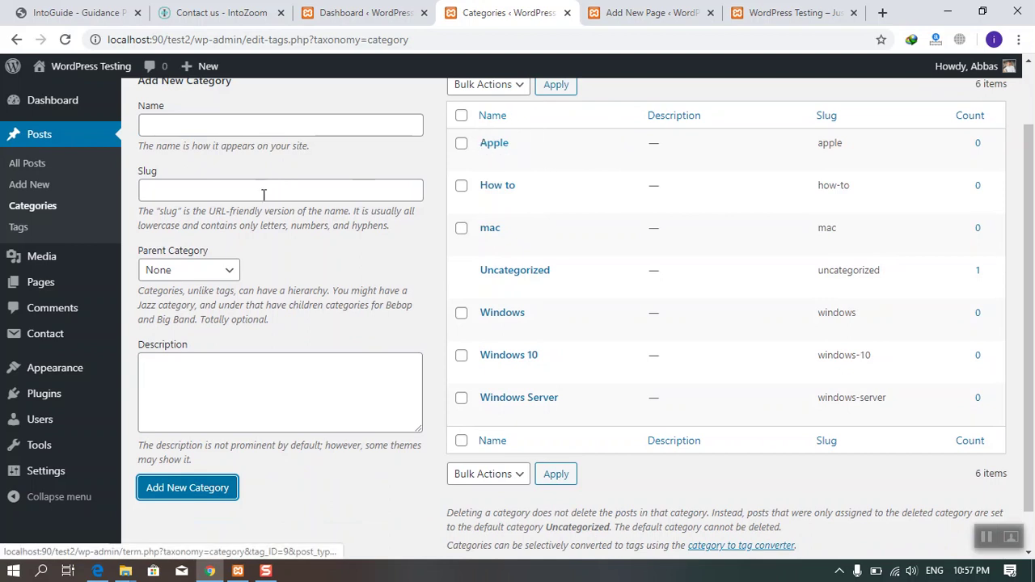
Step: Open the site's menu editor and look through the list of menus available for editing
mouse_move(46, 368)
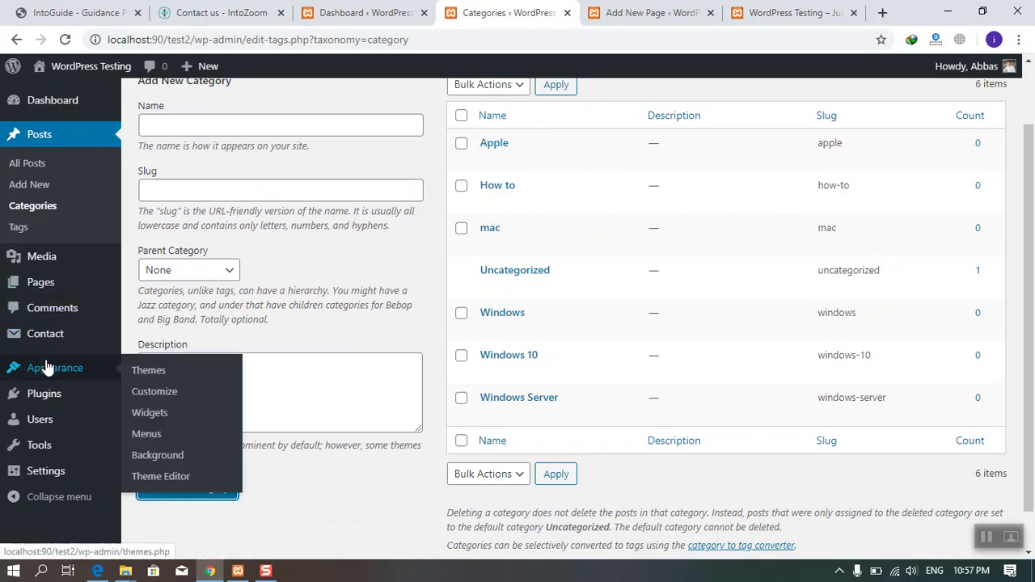
left_click(159, 435)
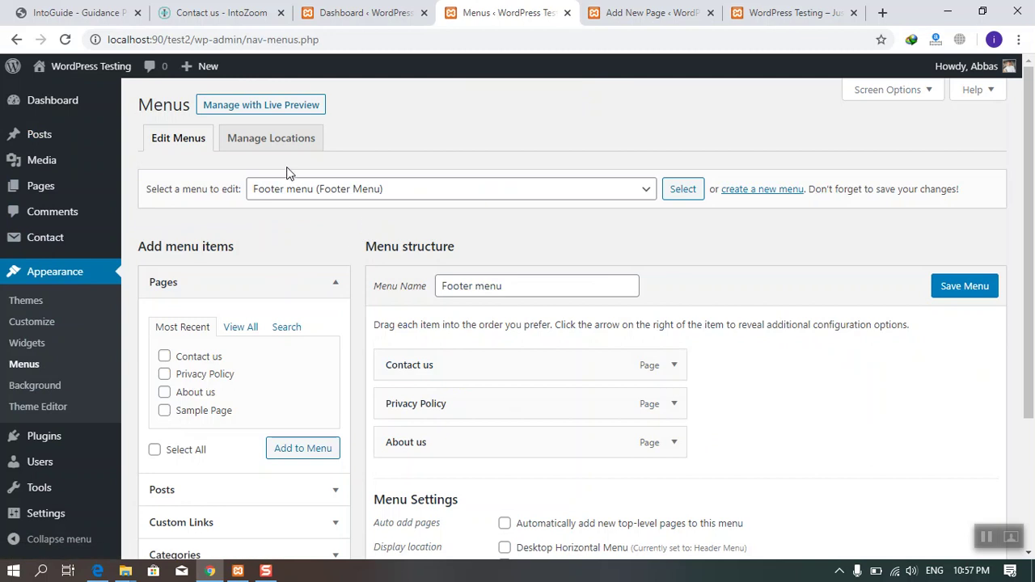
left_click(646, 195)
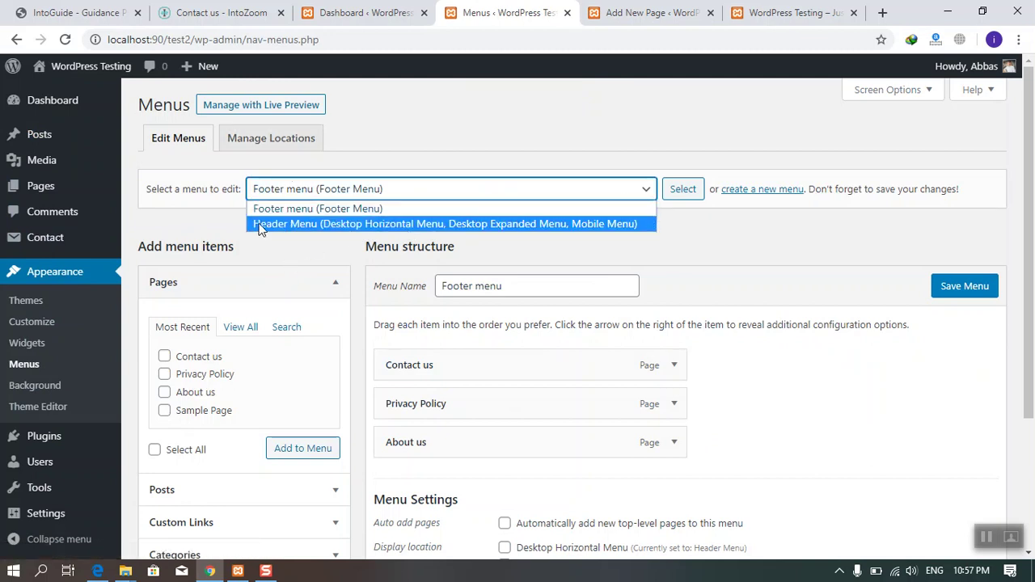
left_click(544, 337)
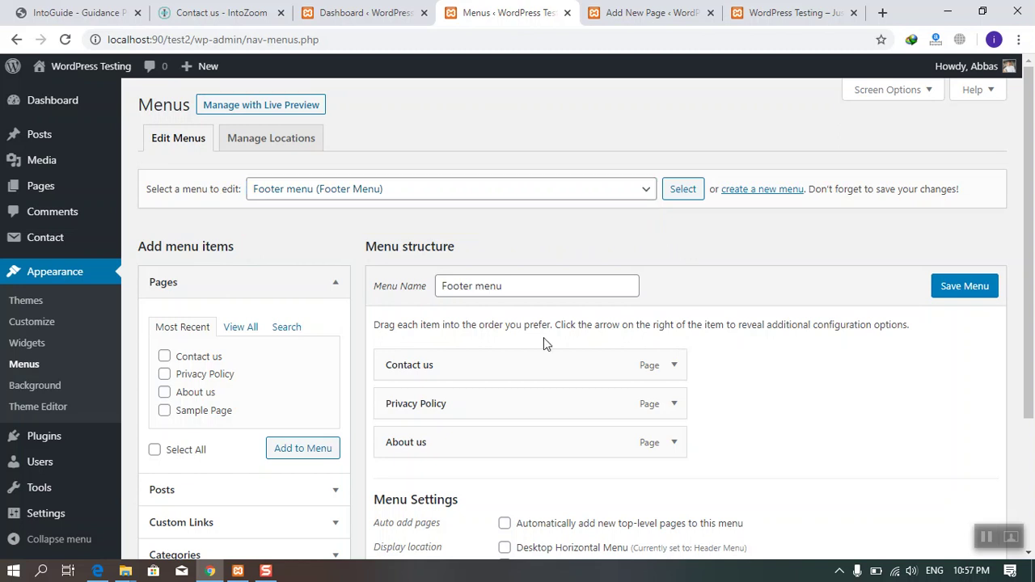
Step: Try adding the Apple category to Footer menu and remove it again
scroll(544, 337, "down", 2)
left_click(267, 410)
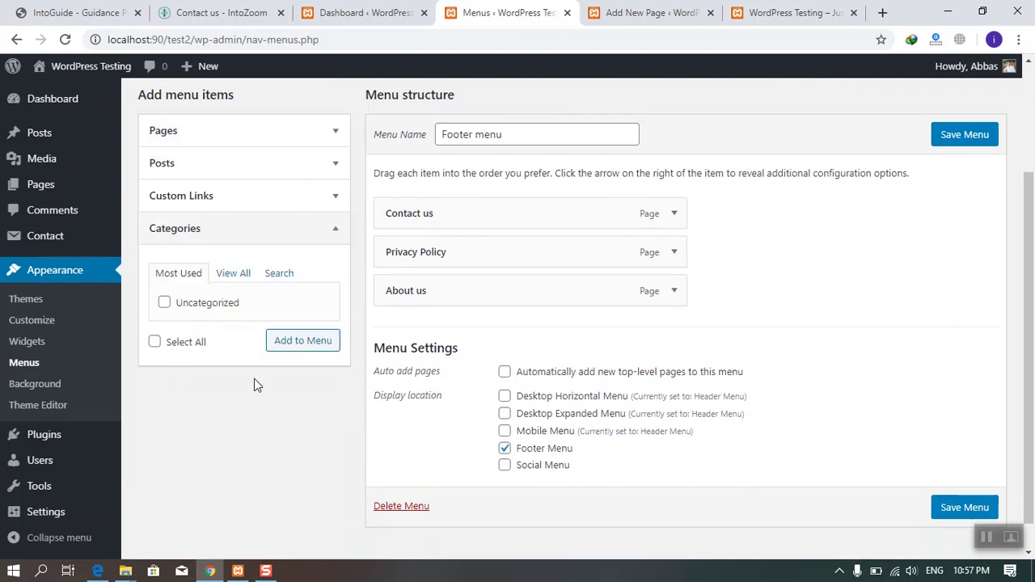
left_click(227, 275)
left_click(155, 450)
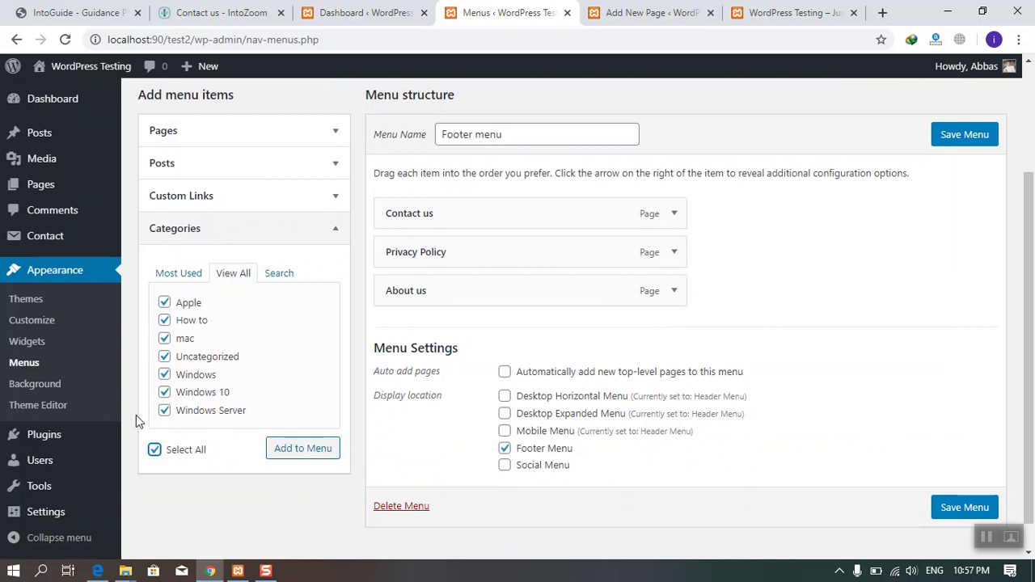
left_click(153, 450)
left_click(165, 304)
left_click(293, 449)
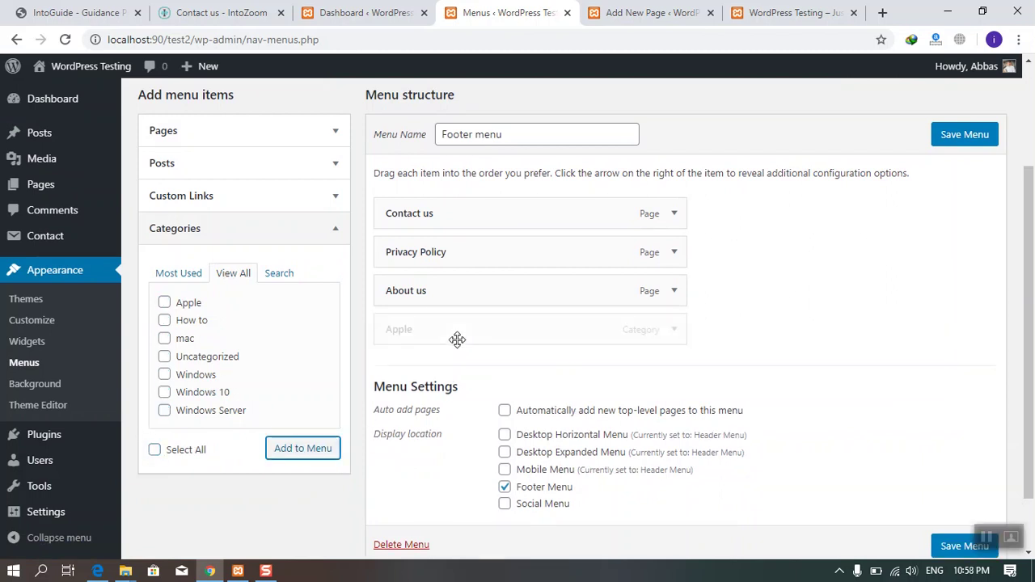
left_click(657, 329)
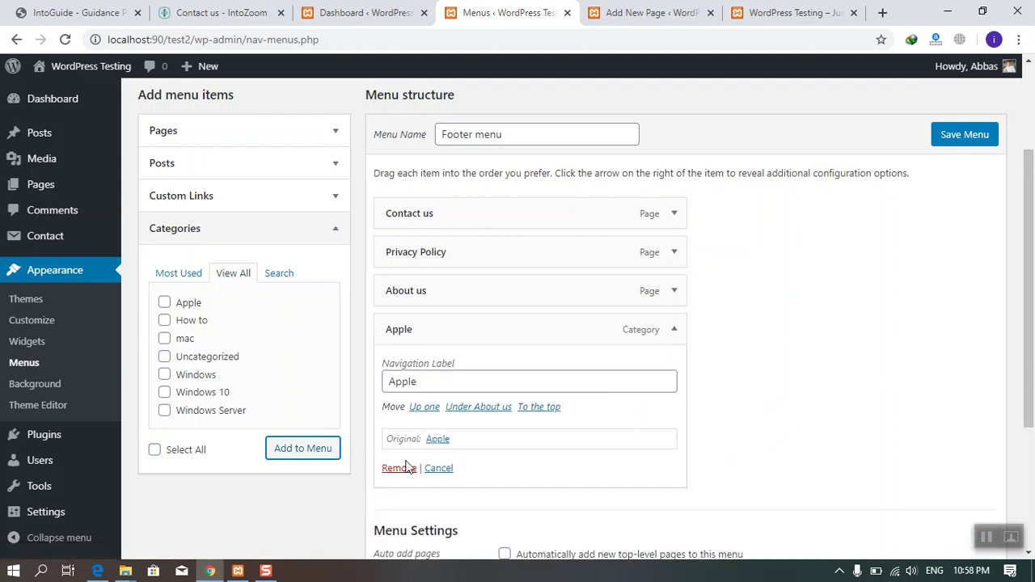
left_click(413, 469)
Step: Switch the menu editor to Header Menu, discarding the unsaved changes to Footer menu
scroll(418, 254, "up", 1)
left_click(377, 113)
left_click(356, 148)
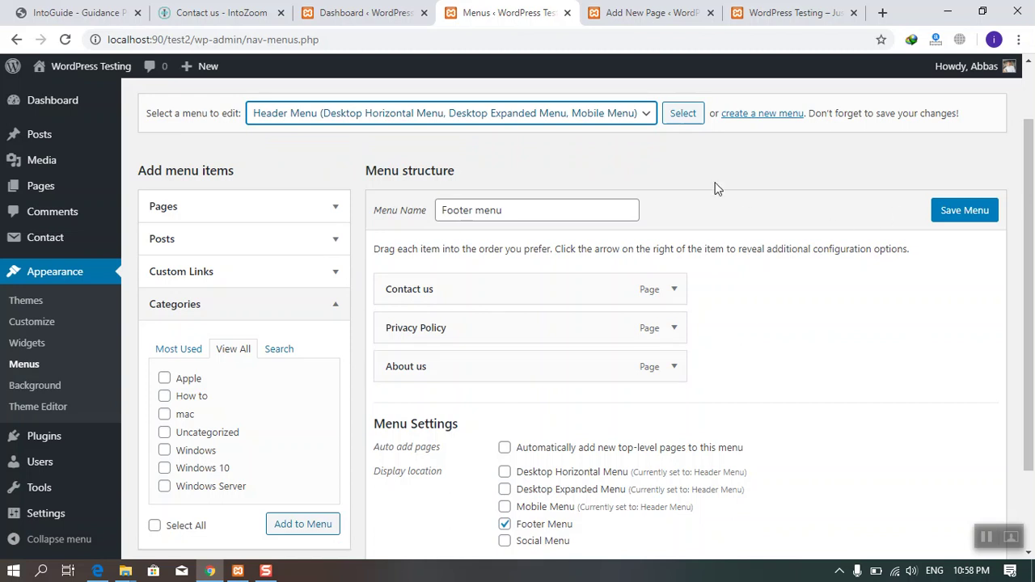
left_click(676, 114)
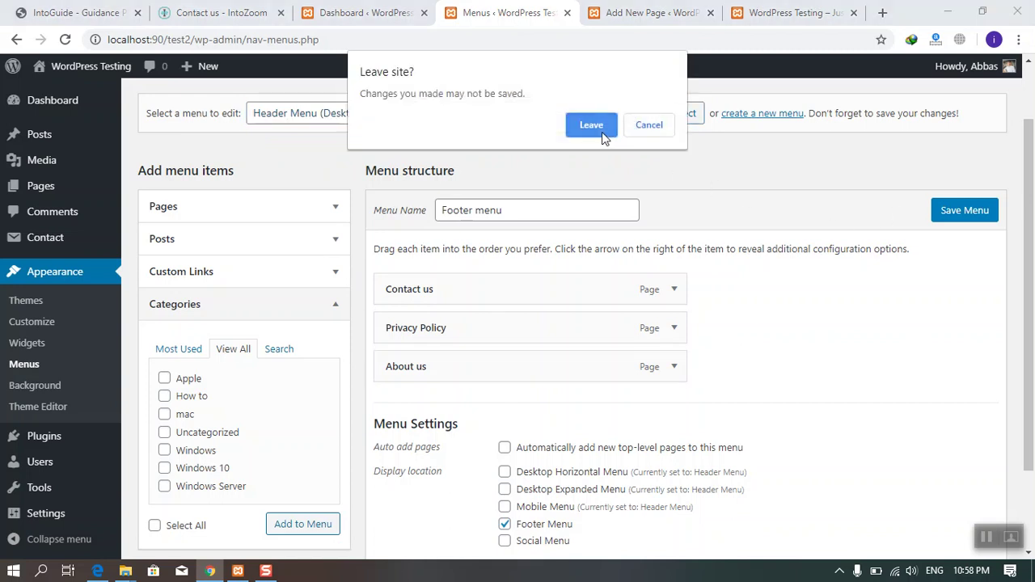
left_click(591, 127)
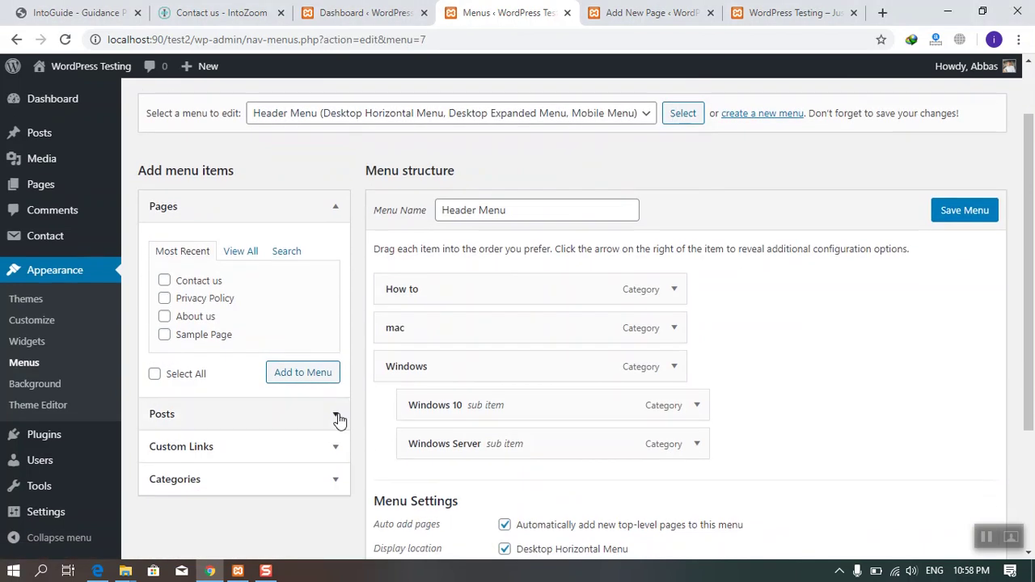
Step: Add the Apple category to Header Menu from the full category list and save the menu
left_click(266, 485)
left_click(228, 349)
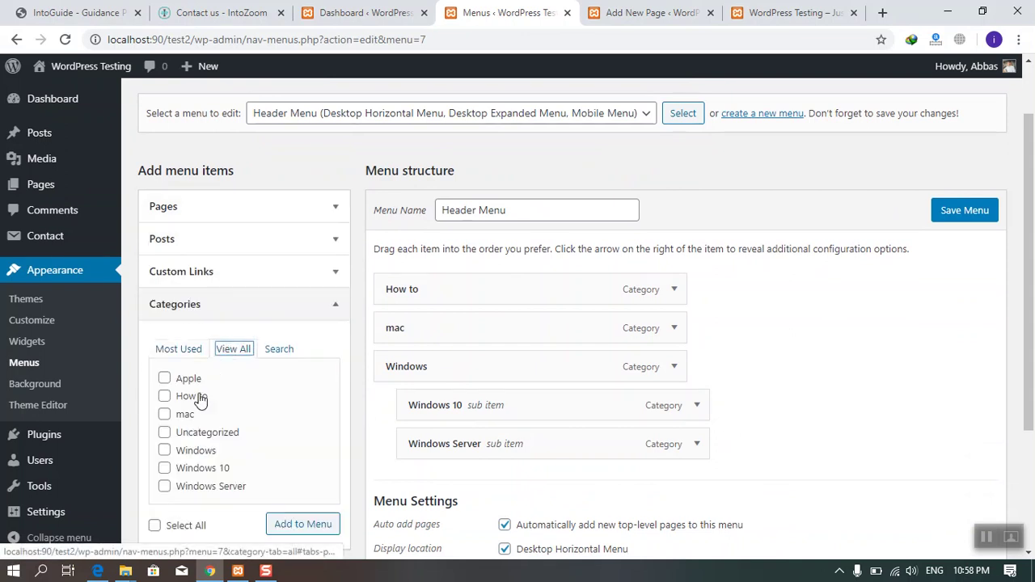
left_click_drag(194, 379, 187, 380)
left_click(162, 379)
left_click(289, 523)
scroll(385, 501, "down", 1)
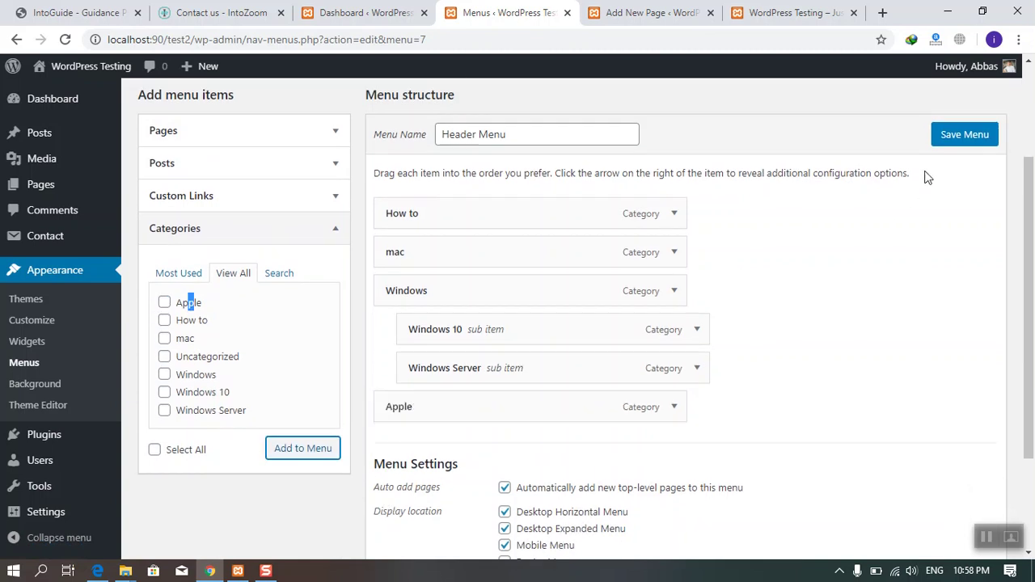
left_click(950, 139)
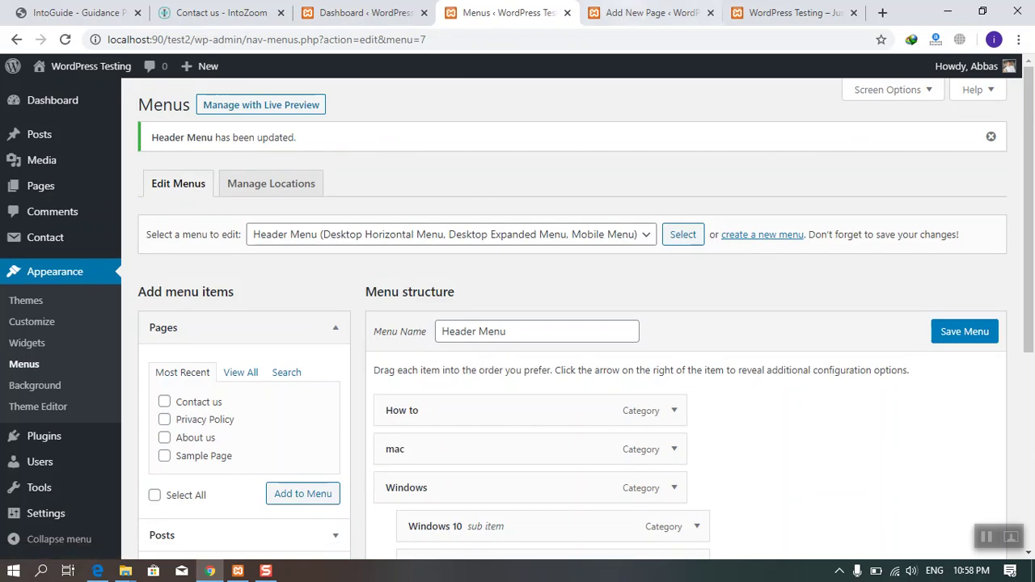
Step: Check the footer page links and the header menu on the site's front page
left_click(639, 13)
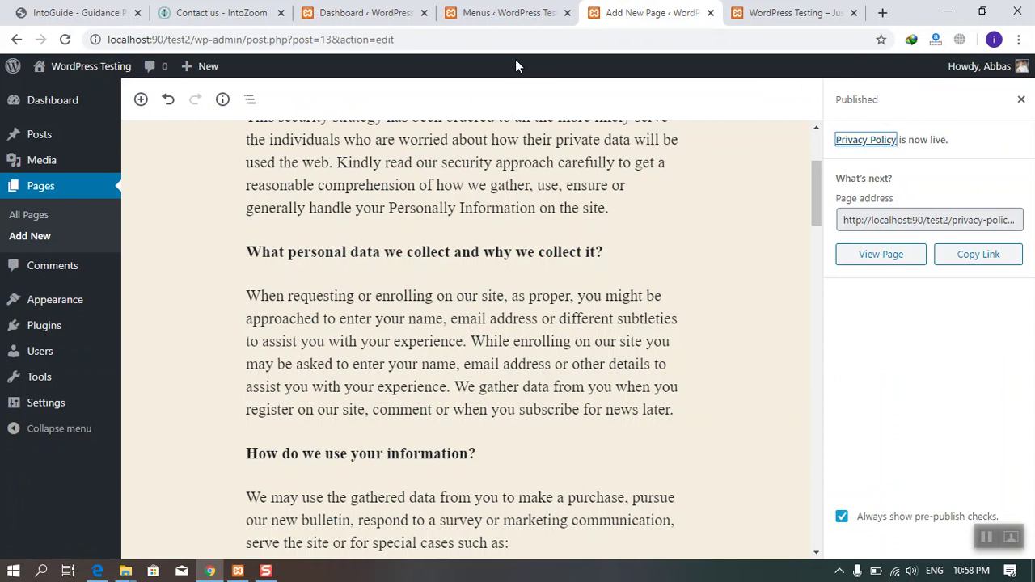
key("ctrl+Tab")
scroll(693, 342, "down", 15)
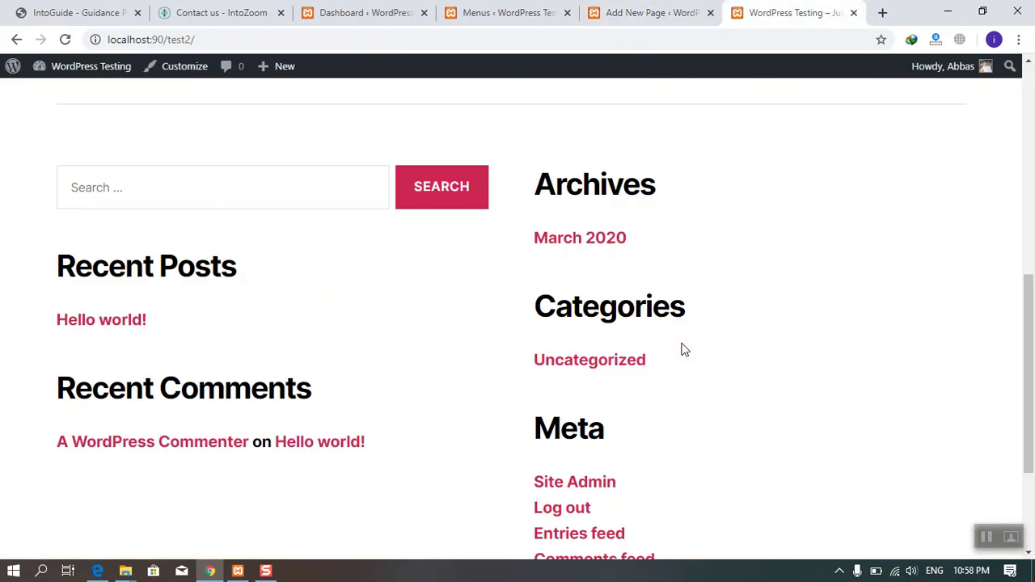
scroll(679, 350, "up", 4)
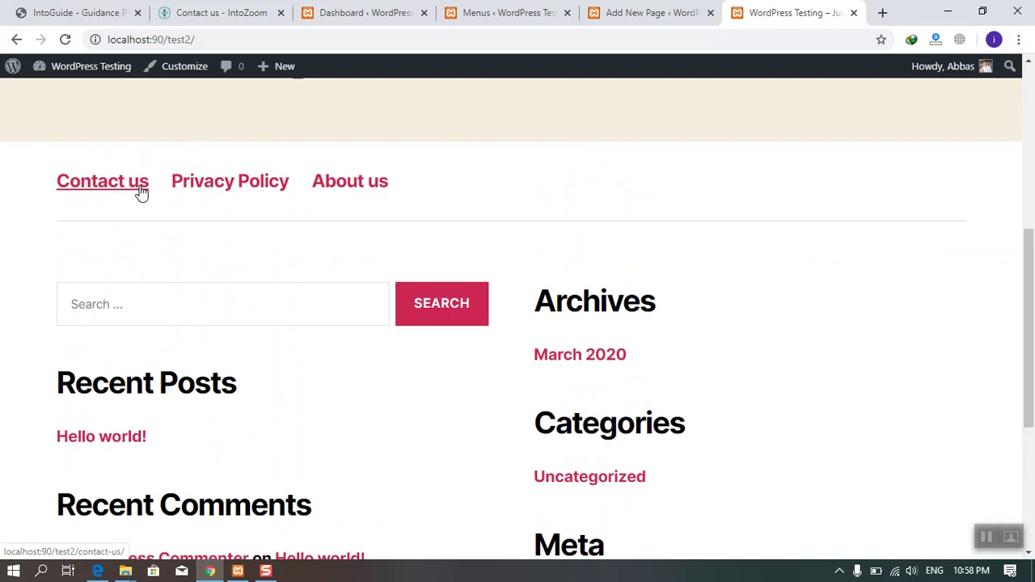
scroll(166, 170, "up", 15)
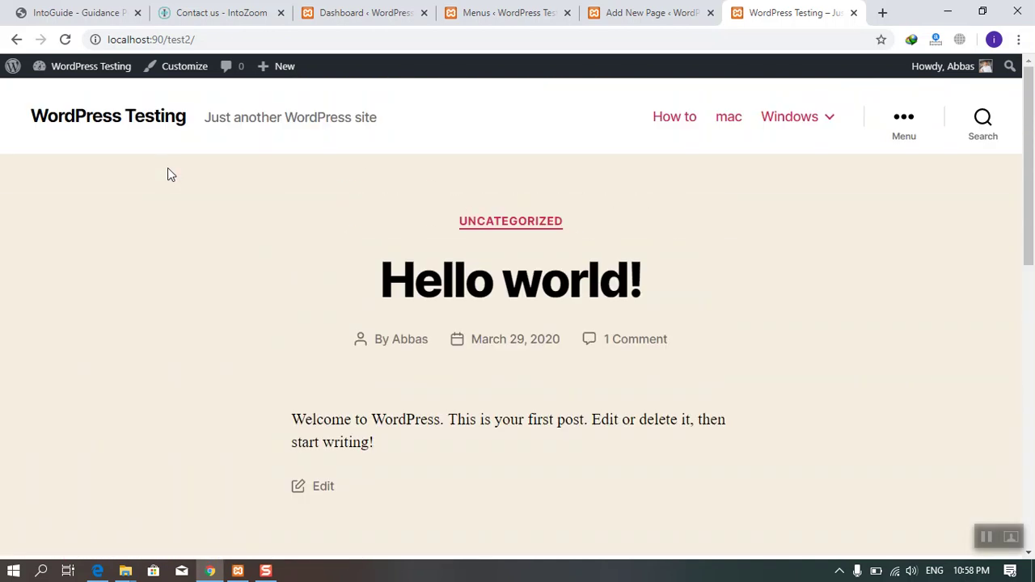
Step: Review the Header Menu structure and the available item types in the menu editor
left_click(488, 18)
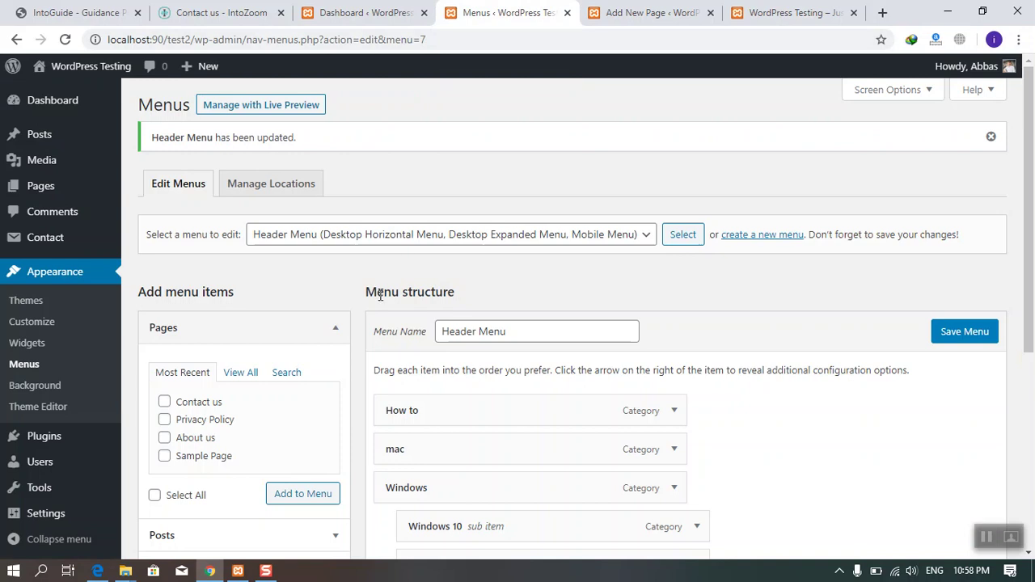
scroll(375, 284, "down", 1)
scroll(374, 285, "up", 1)
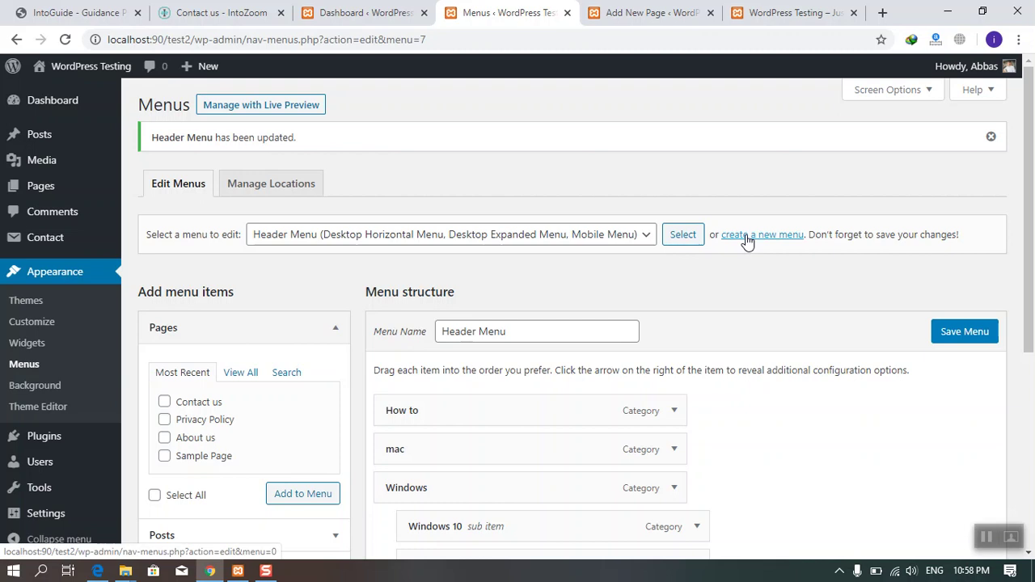
scroll(502, 364, "down", 2)
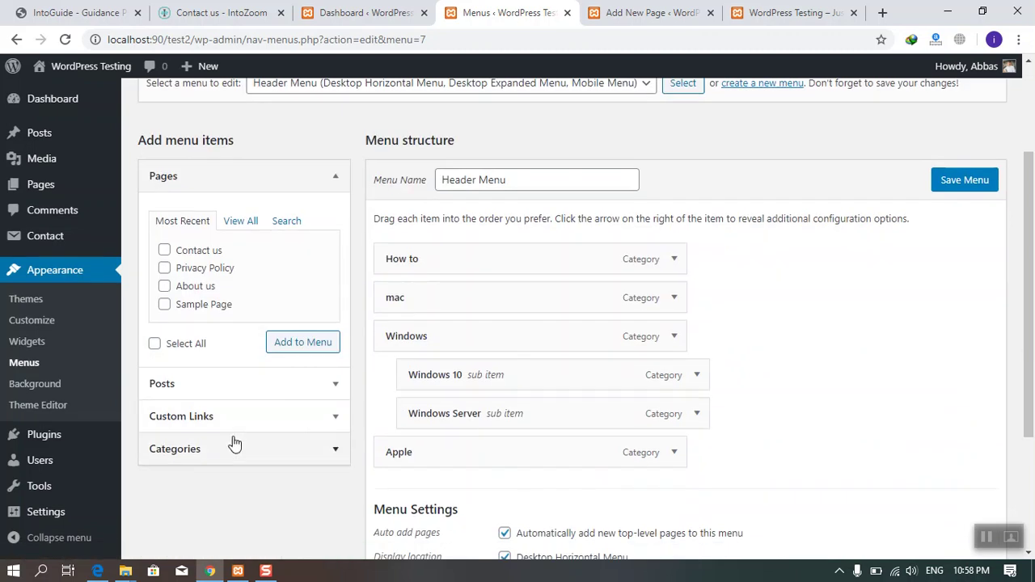
Step: Read through the published Privacy Policy page in the page editor, from its title to the closing paragraph
left_click(651, 13)
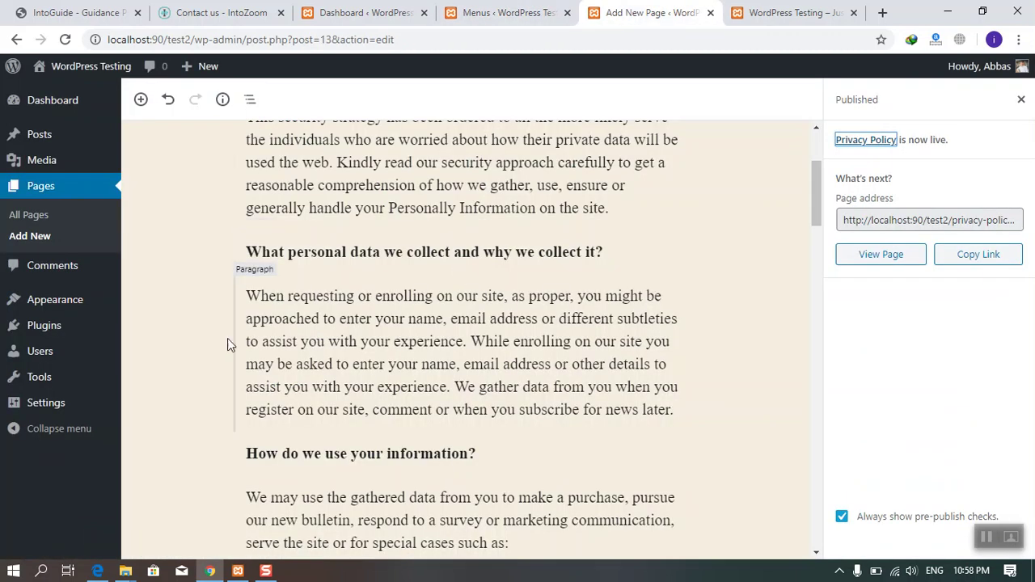
scroll(518, 344, "up", 3)
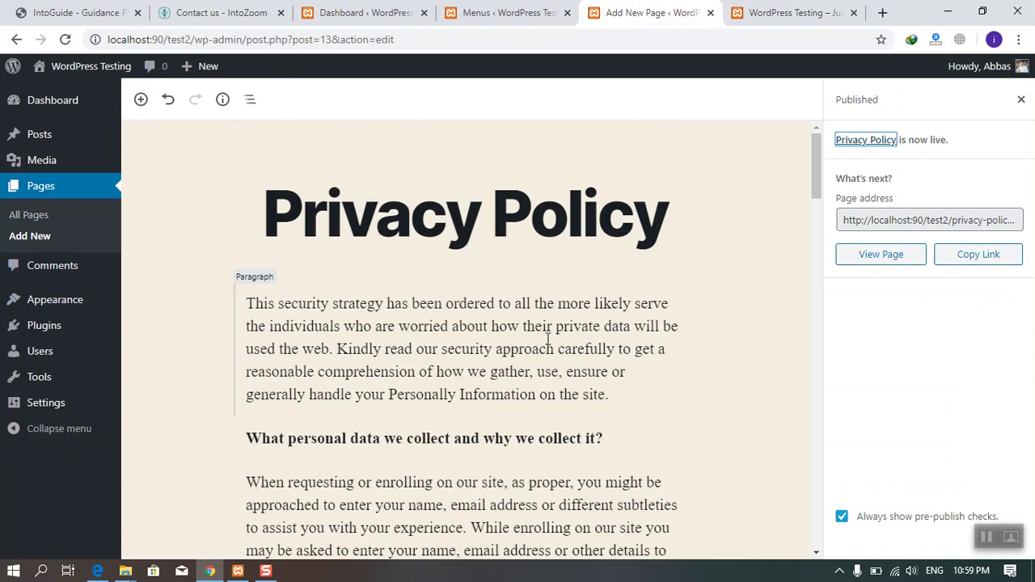
left_click(570, 226)
scroll(485, 323, "down", 2)
scroll(474, 356, "down", 15)
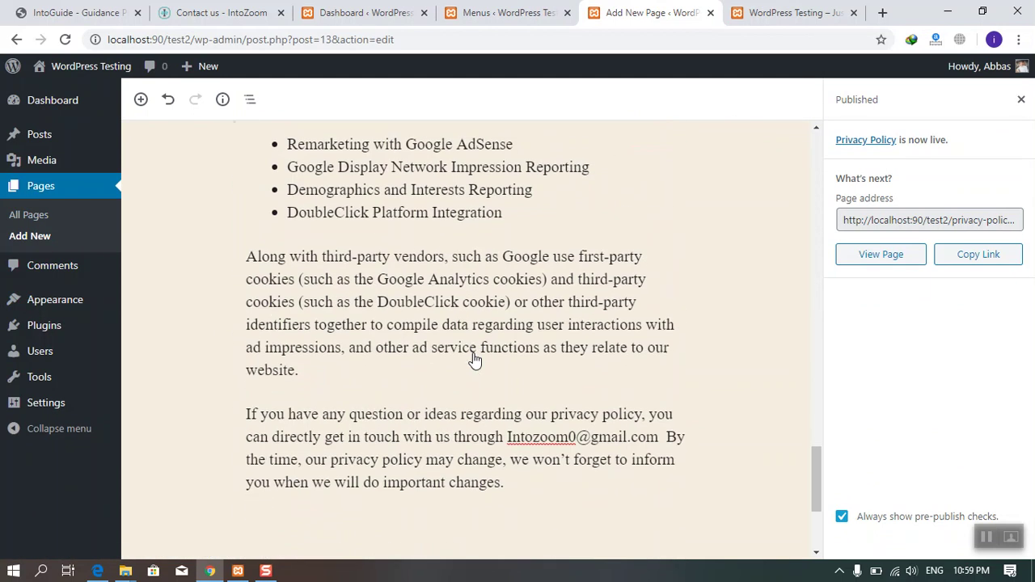
scroll(453, 324, "down", 3)
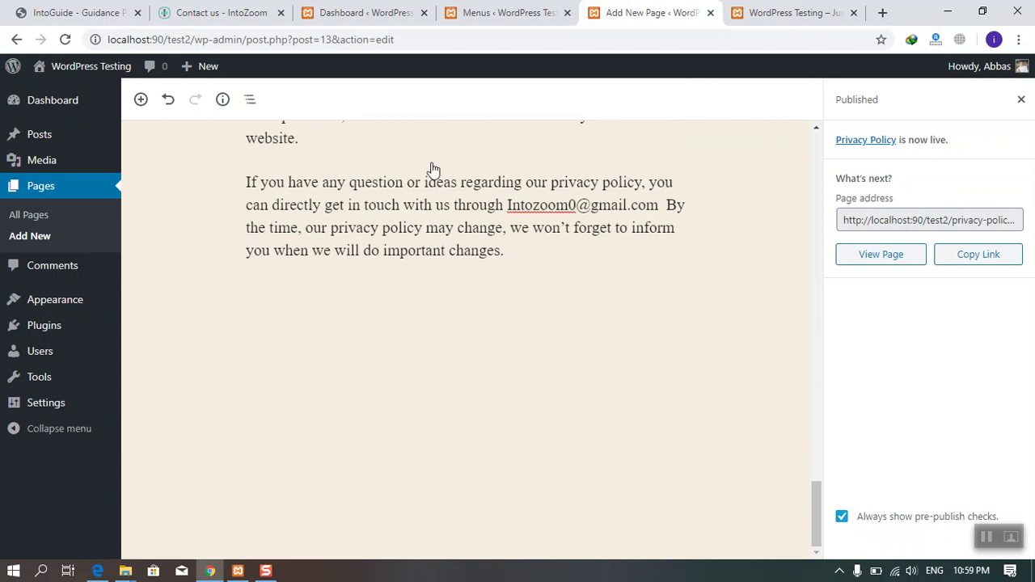
Step: Review the page links in the front page's footer menu again
left_click(764, 13)
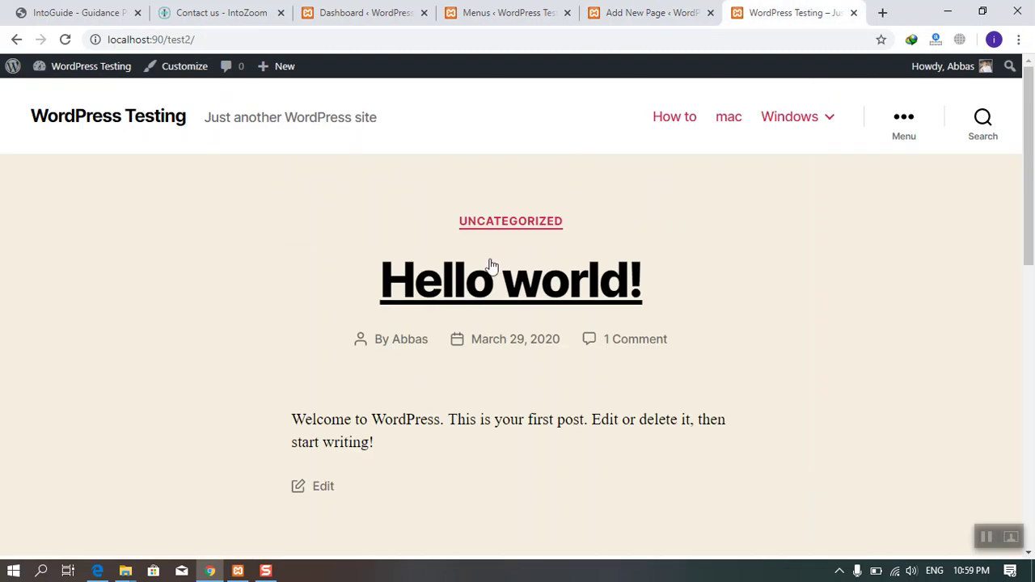
scroll(597, 327, "down", 3)
scroll(597, 327, "down", 2)
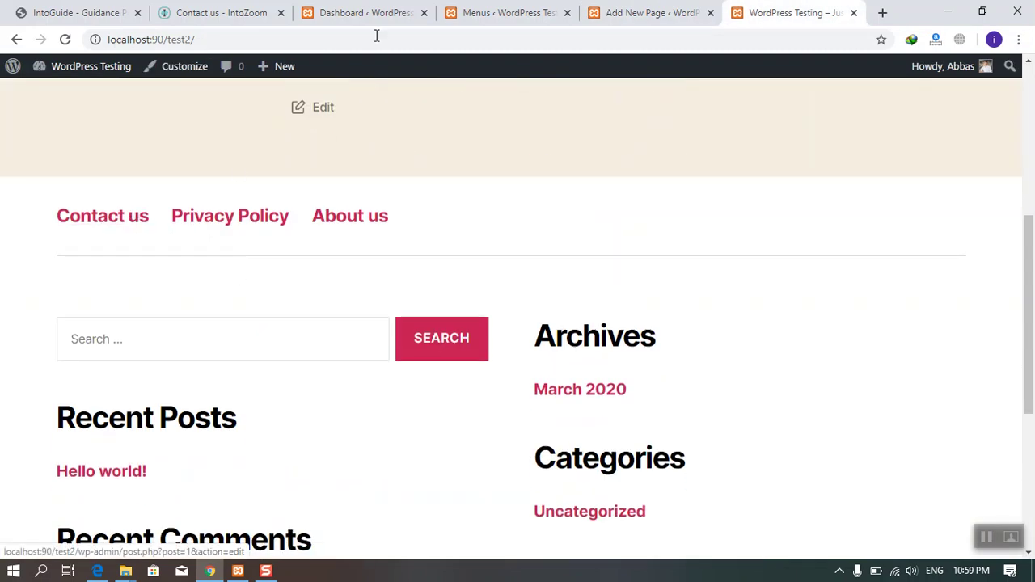
Step: Open the page for adding plugins from the dashboard and search for "contact"
left_click(364, 12)
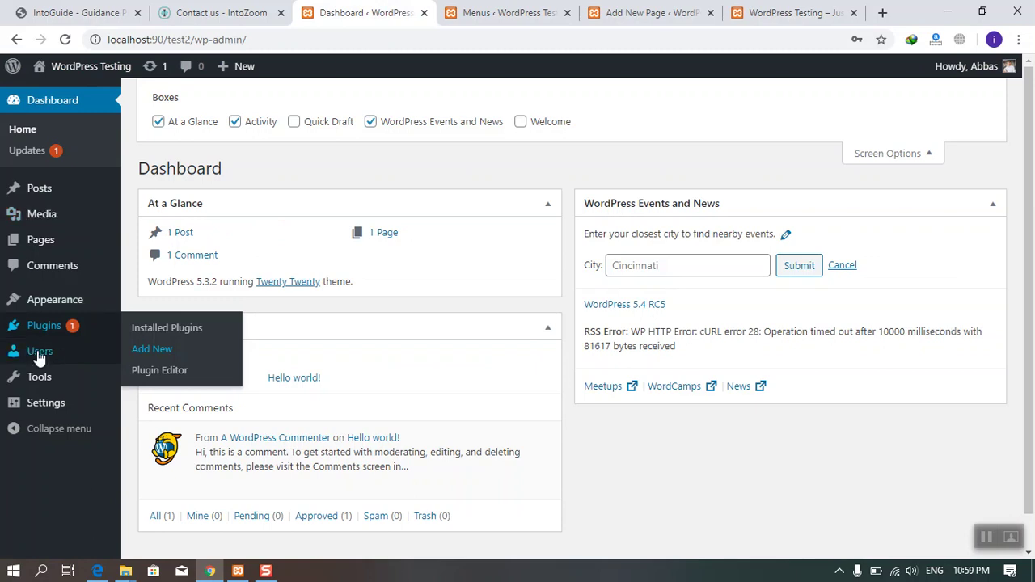
mouse_move(34, 349)
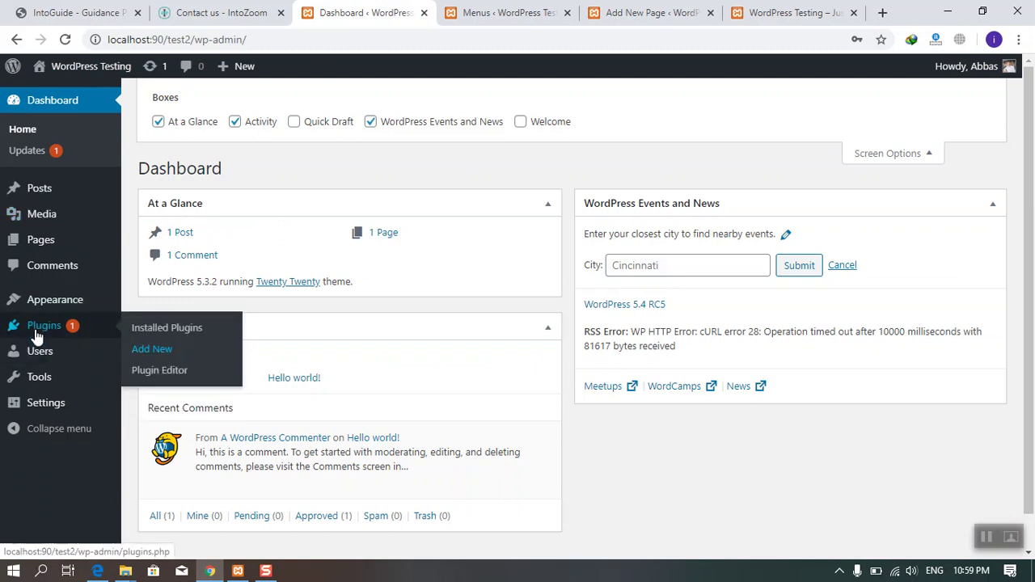
left_click(151, 349)
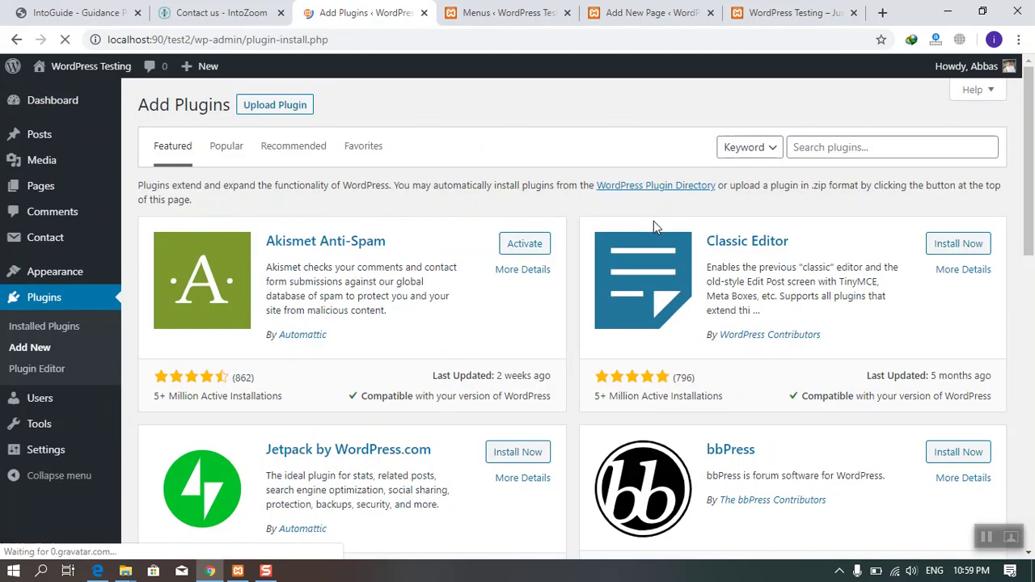
left_click(800, 148)
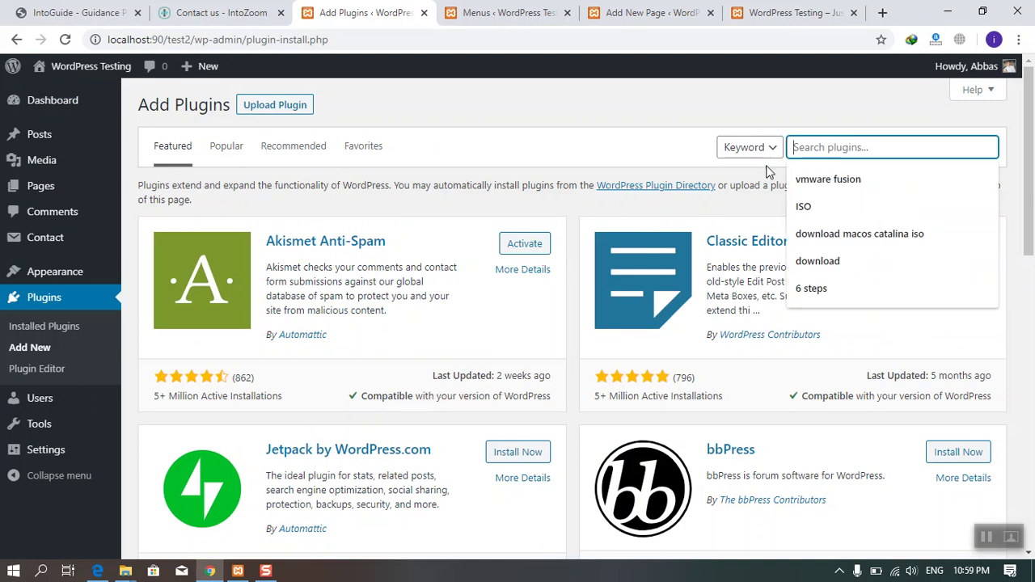
type("contact")
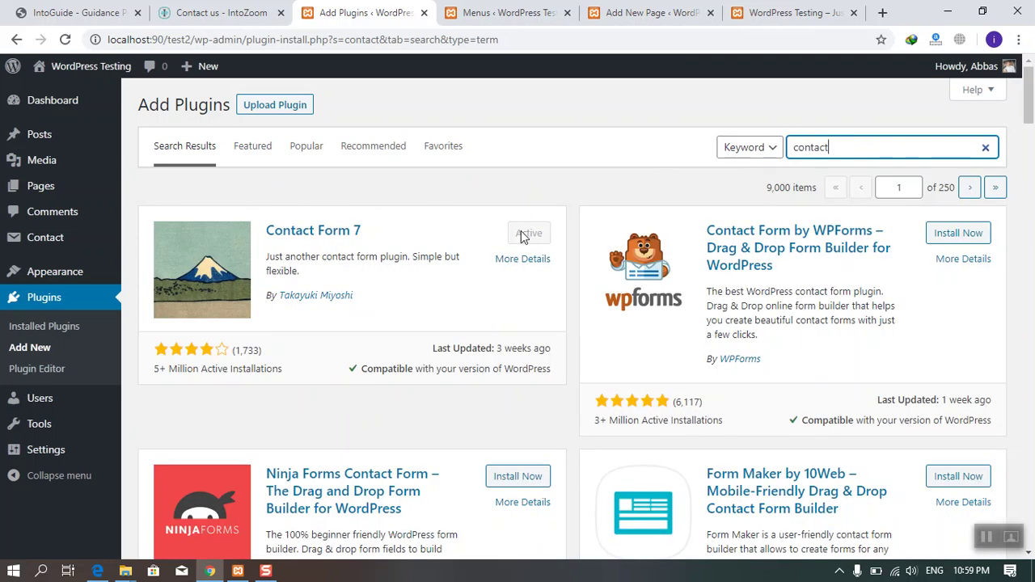
Step: Open the list of contact forms and copy the shortcode of the form named contact
mouse_move(40, 237)
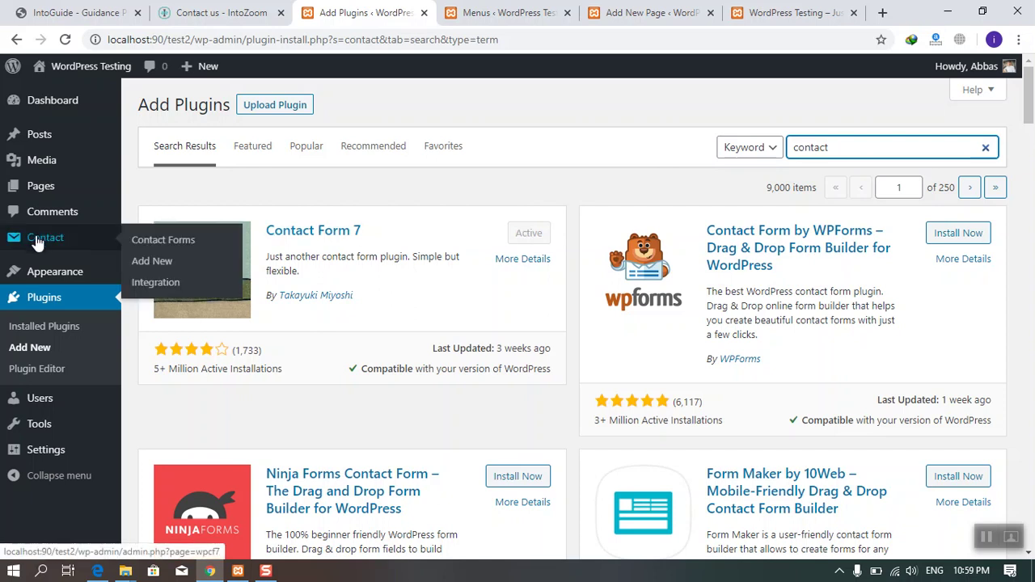
left_click(169, 241)
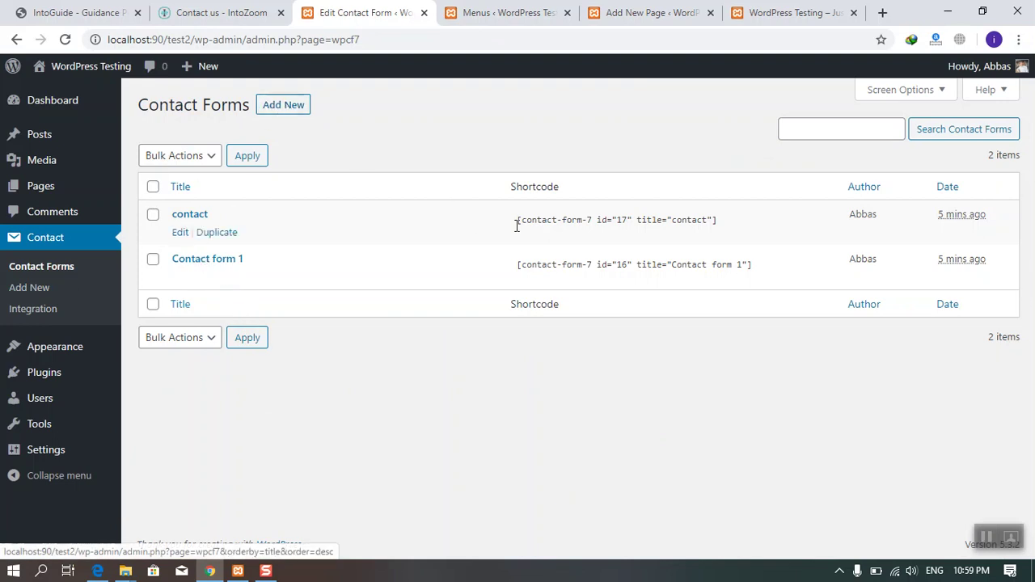
left_click(577, 215)
key("ctrl+c")
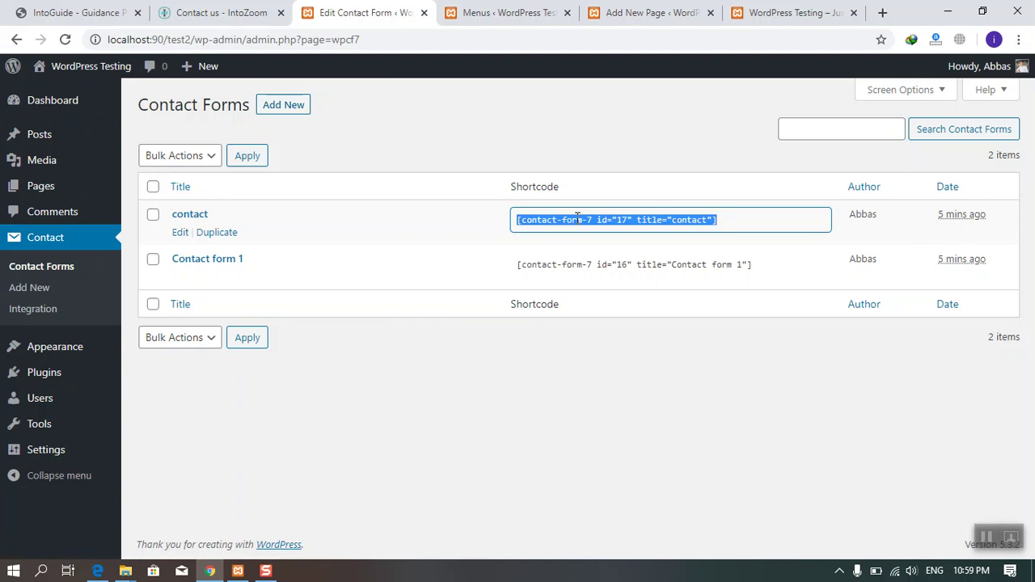
right_click(577, 216)
left_click(588, 231)
Step: Paste the shortcode [contact-form-7 id="17" title="contact"] as a new paragraph at the end of the Privacy Policy page and update the page
left_click(647, 13)
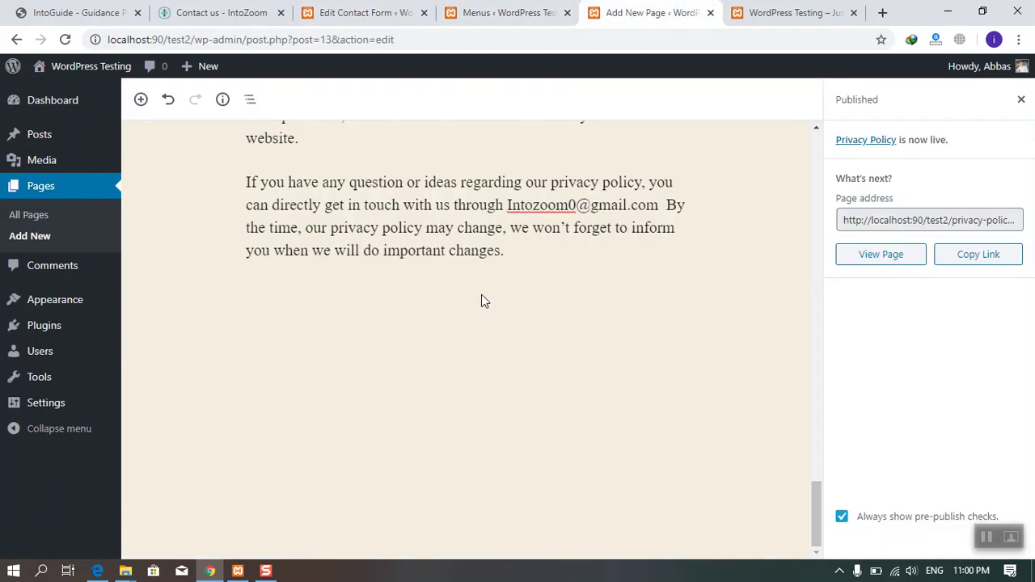
left_click(483, 295)
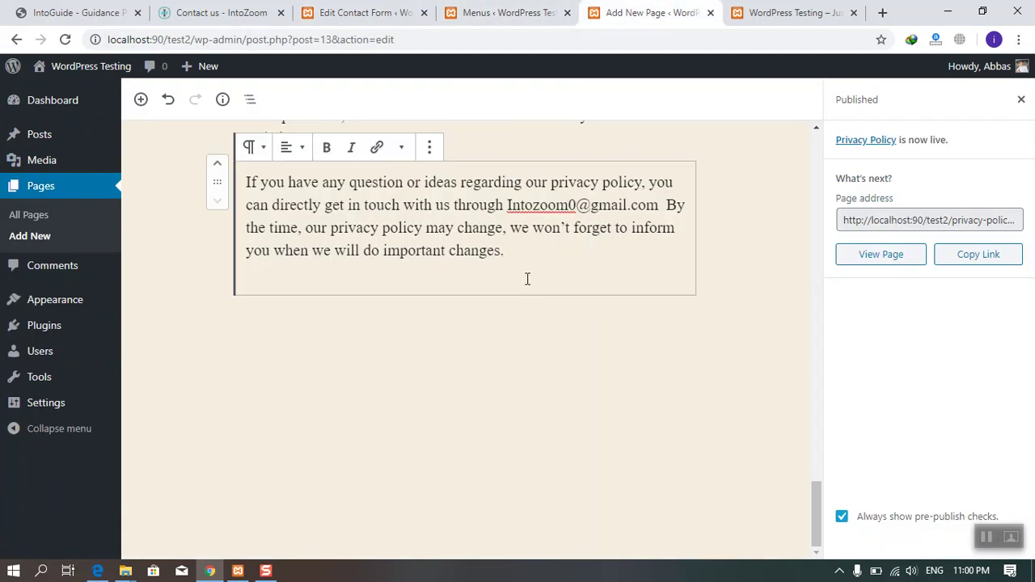
key("Return")
key("ctrl+v")
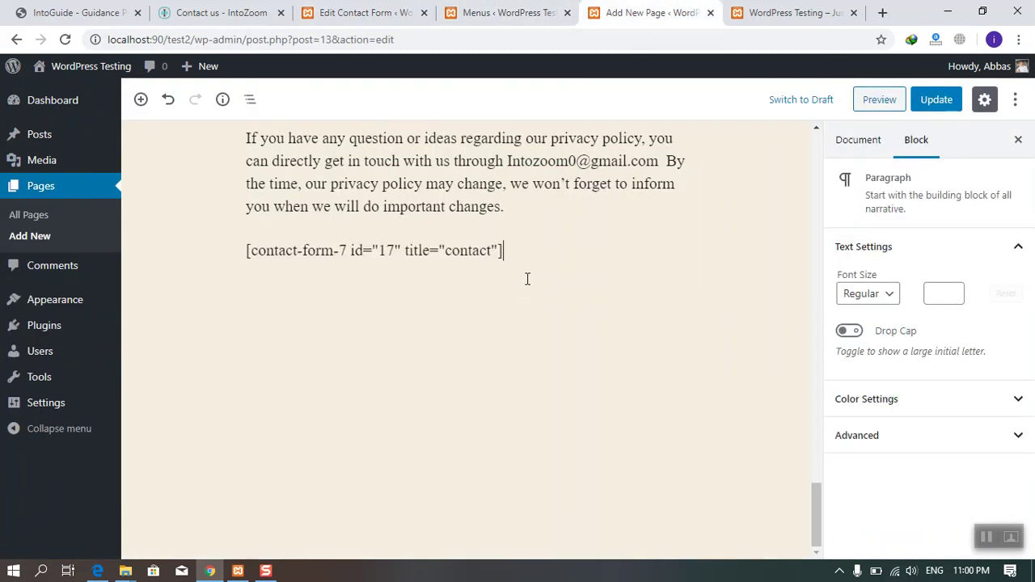
left_click(936, 99)
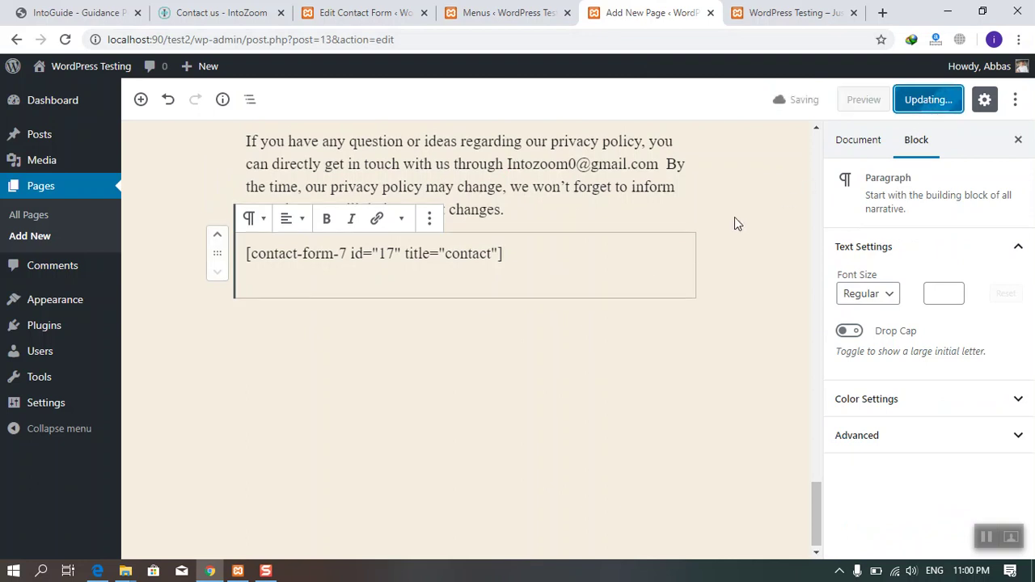
Step: Preview the Privacy Policy page, check the contact form below its last paragraph, and return to the page editor
scroll(709, 218, "up", 20)
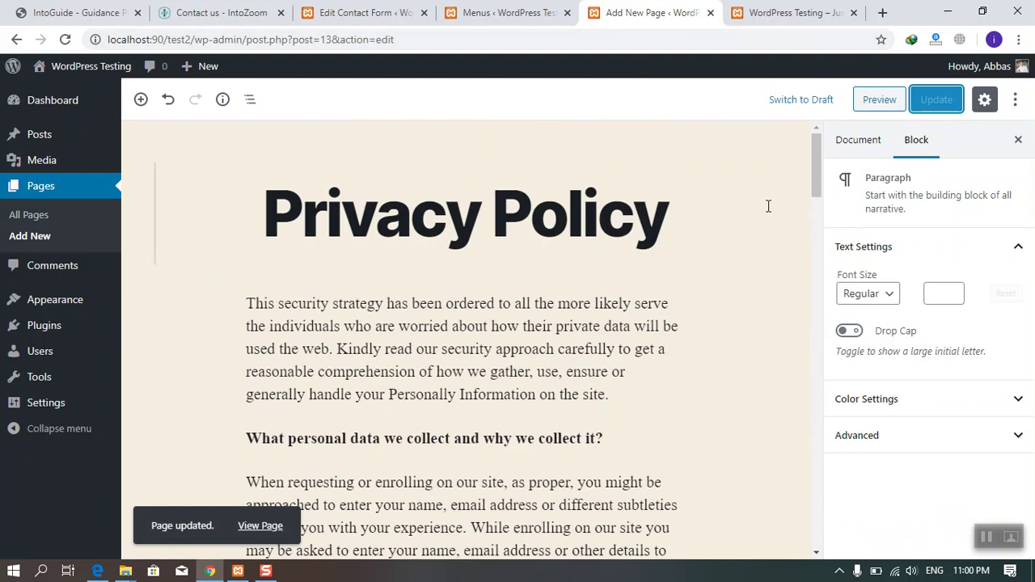
left_click(875, 103)
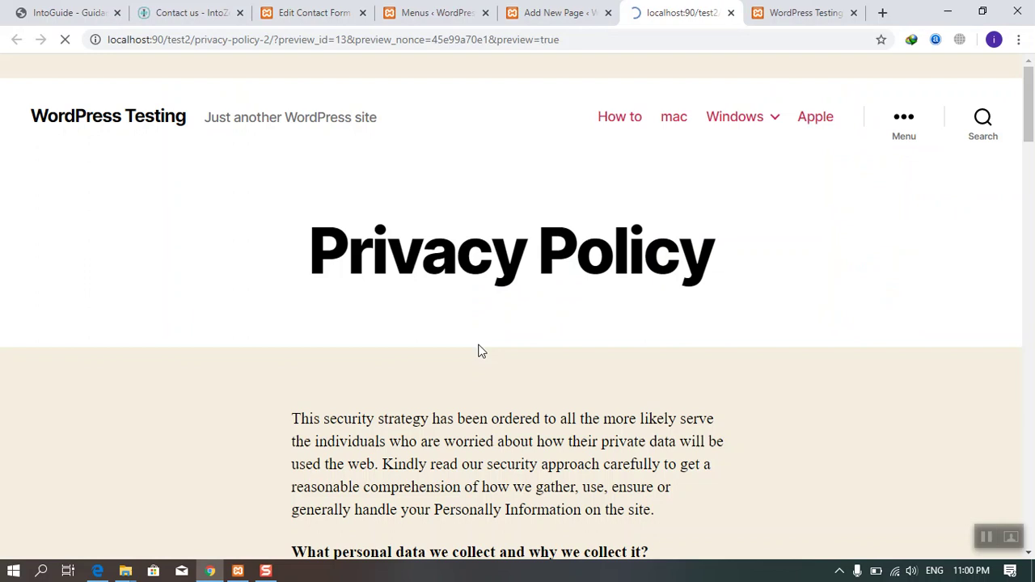
scroll(477, 349, "down", 20)
scroll(476, 349, "up", 10)
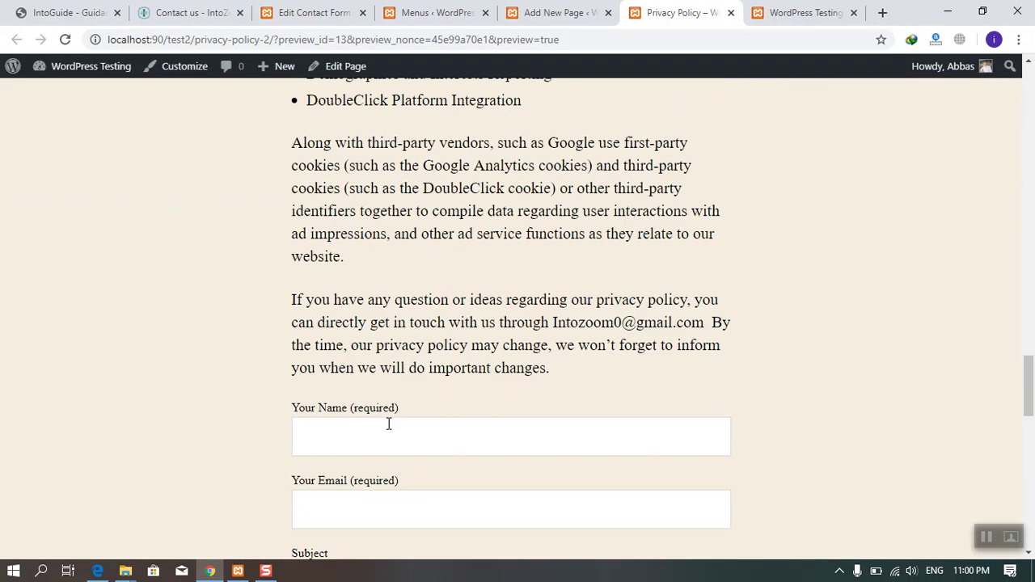
scroll(388, 424, "down", 3)
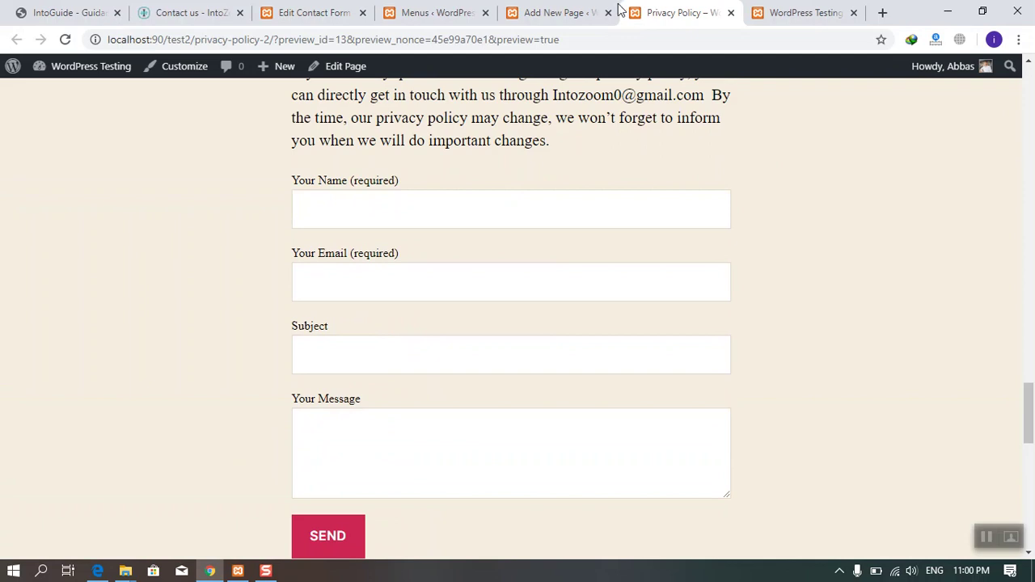
left_click(583, 10)
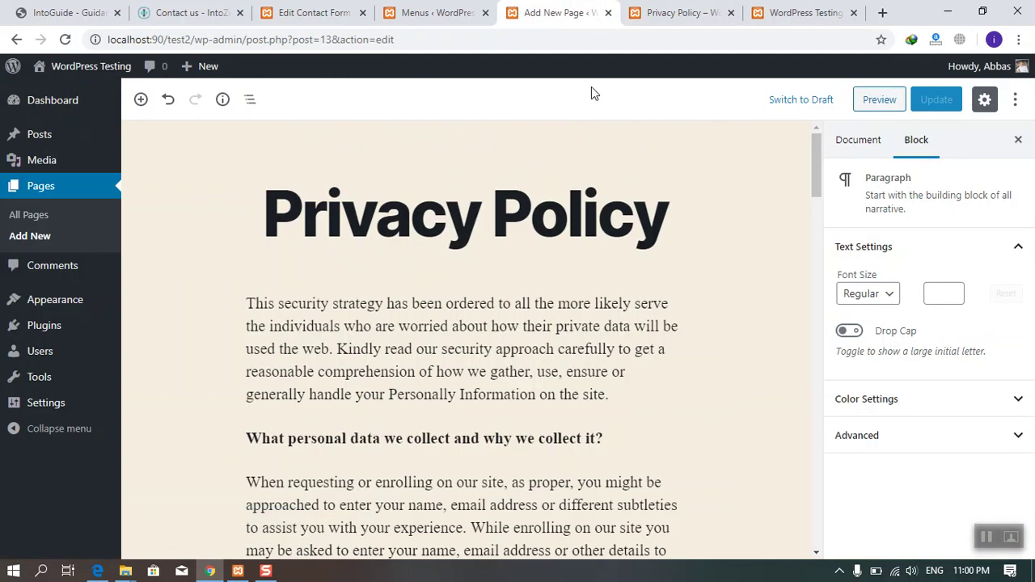